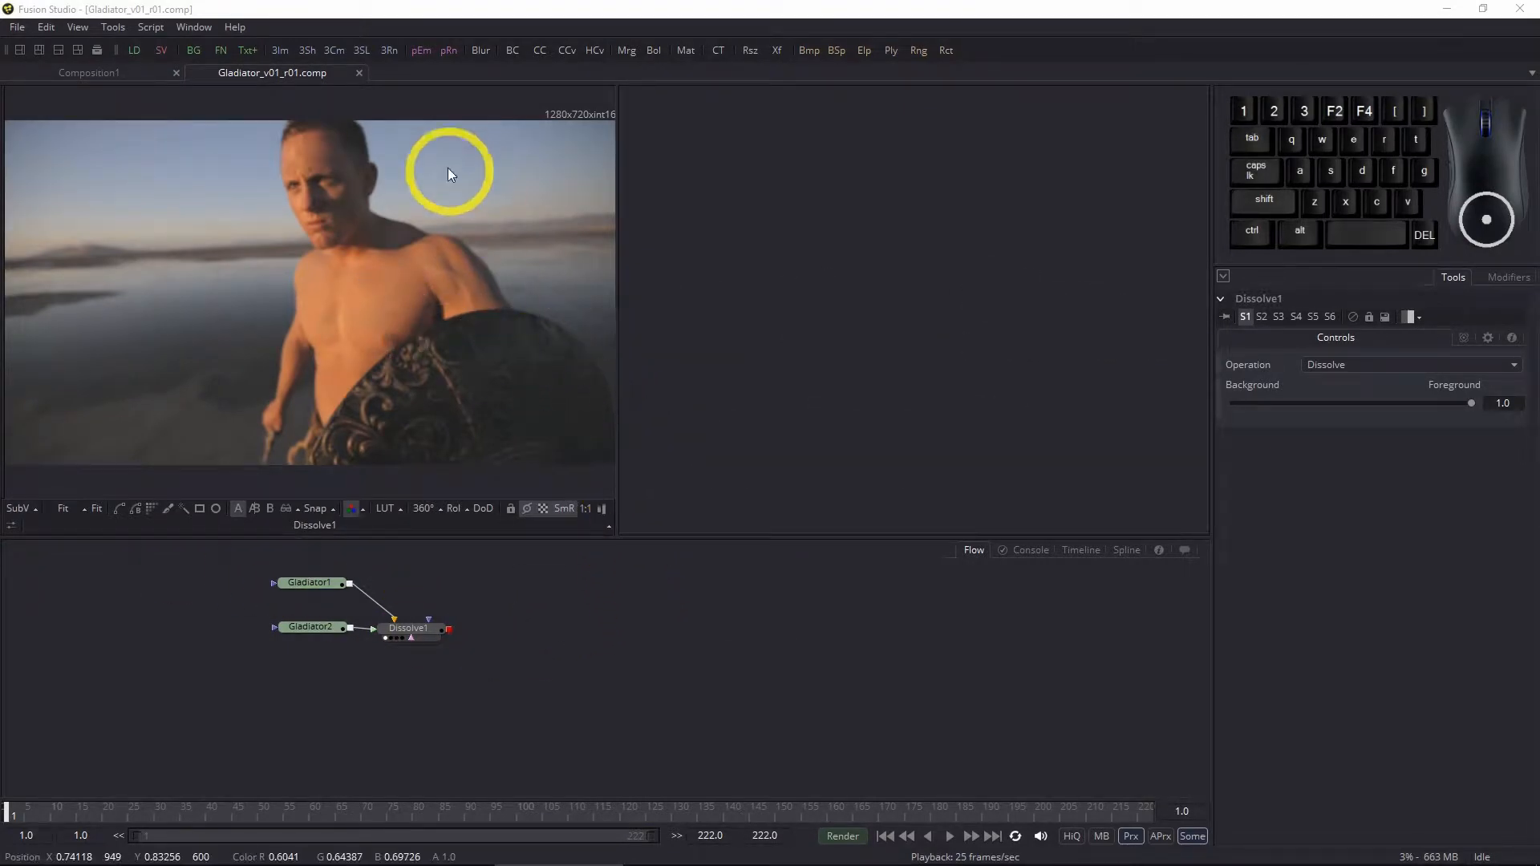
- Play the Dissolve1 clip in a full-size viewer, stop playback, and restore the standard layout
left_click(470, 114)
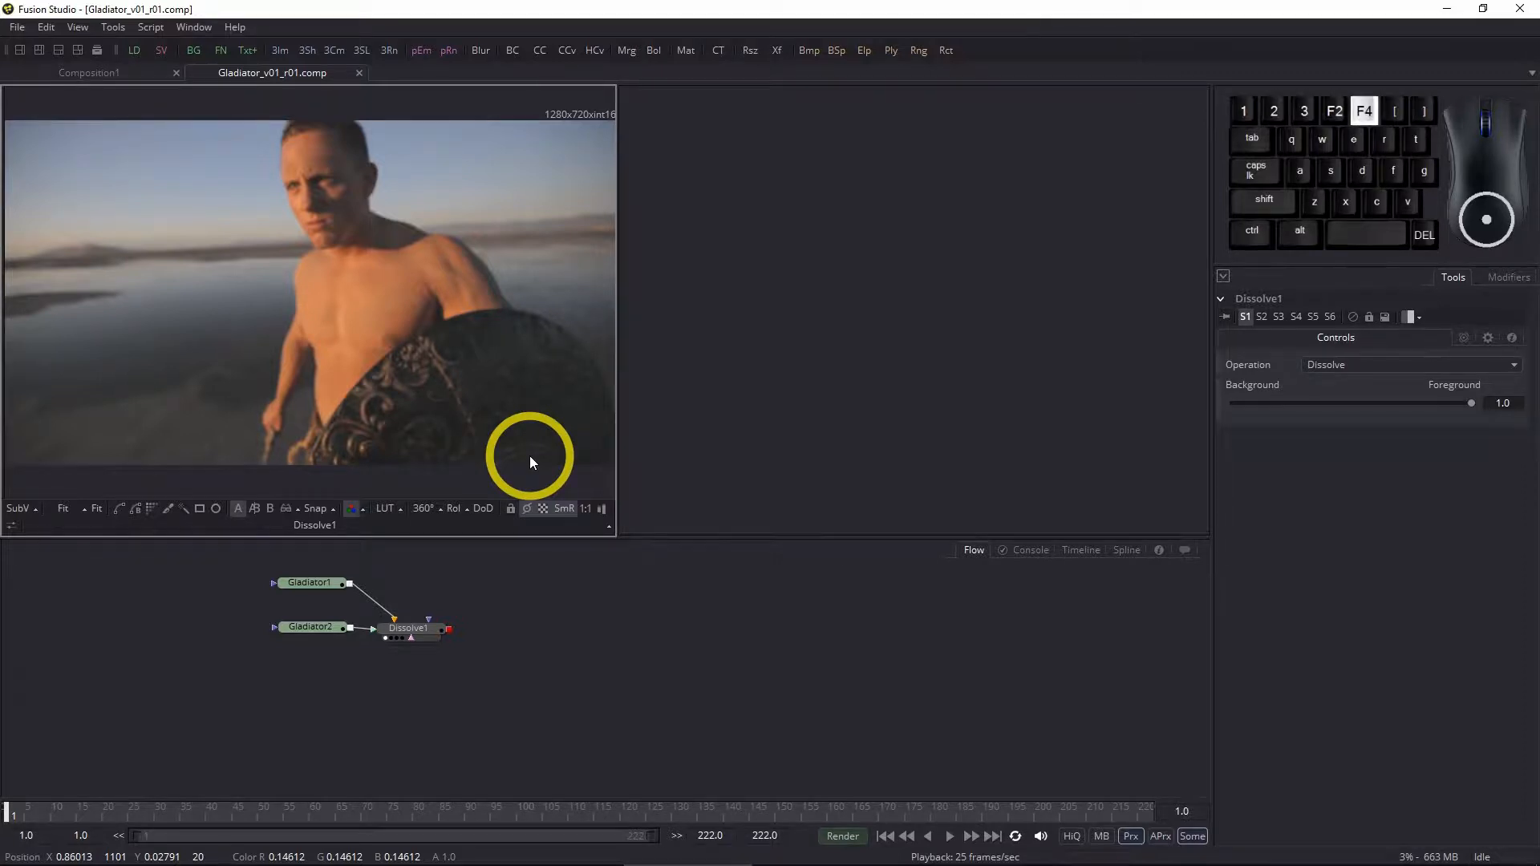
key("F4")
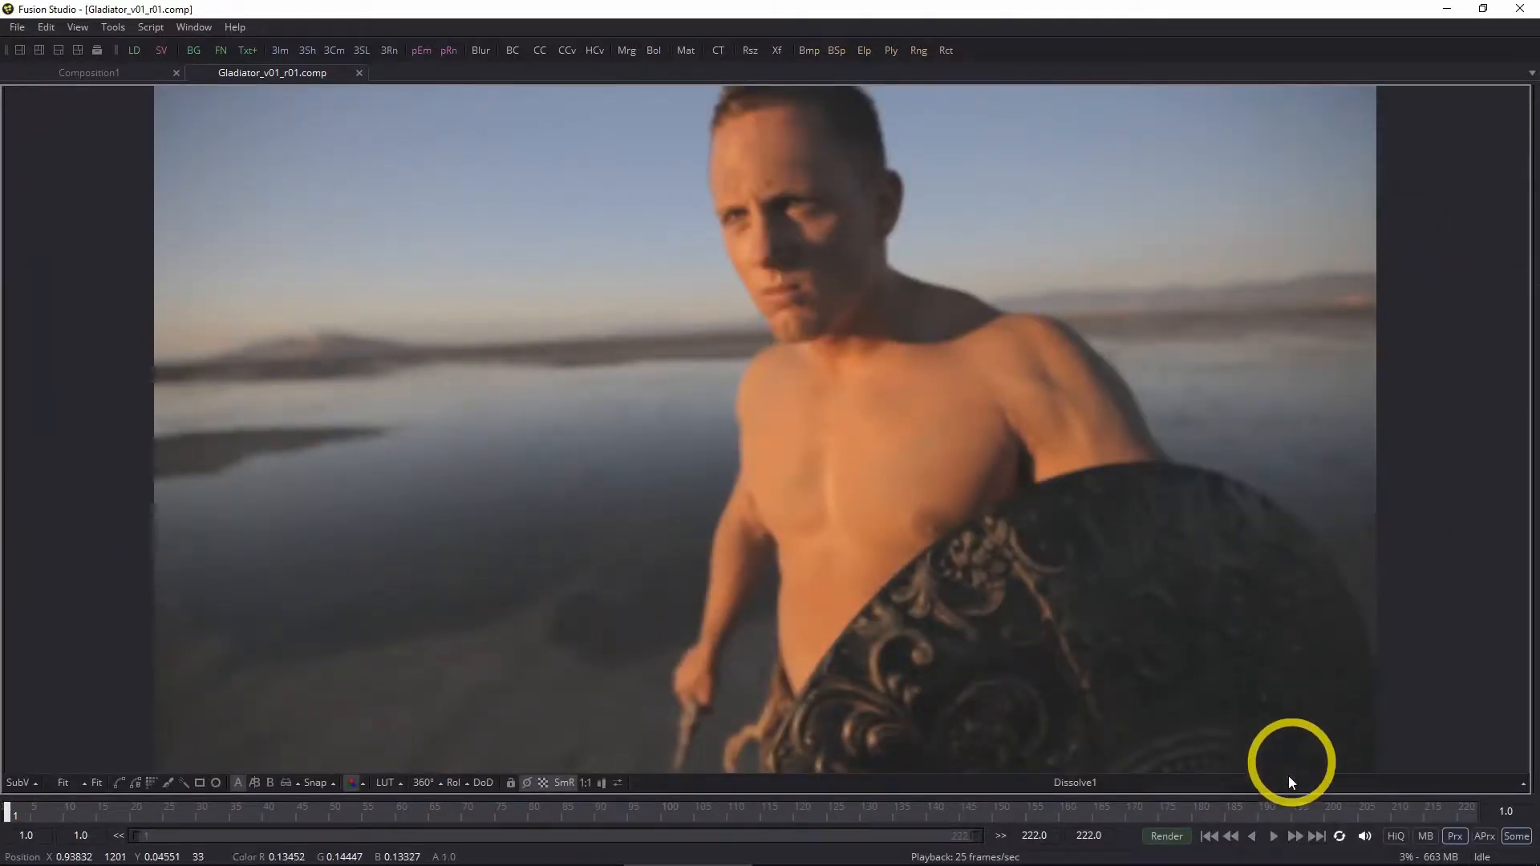
left_click(1272, 835)
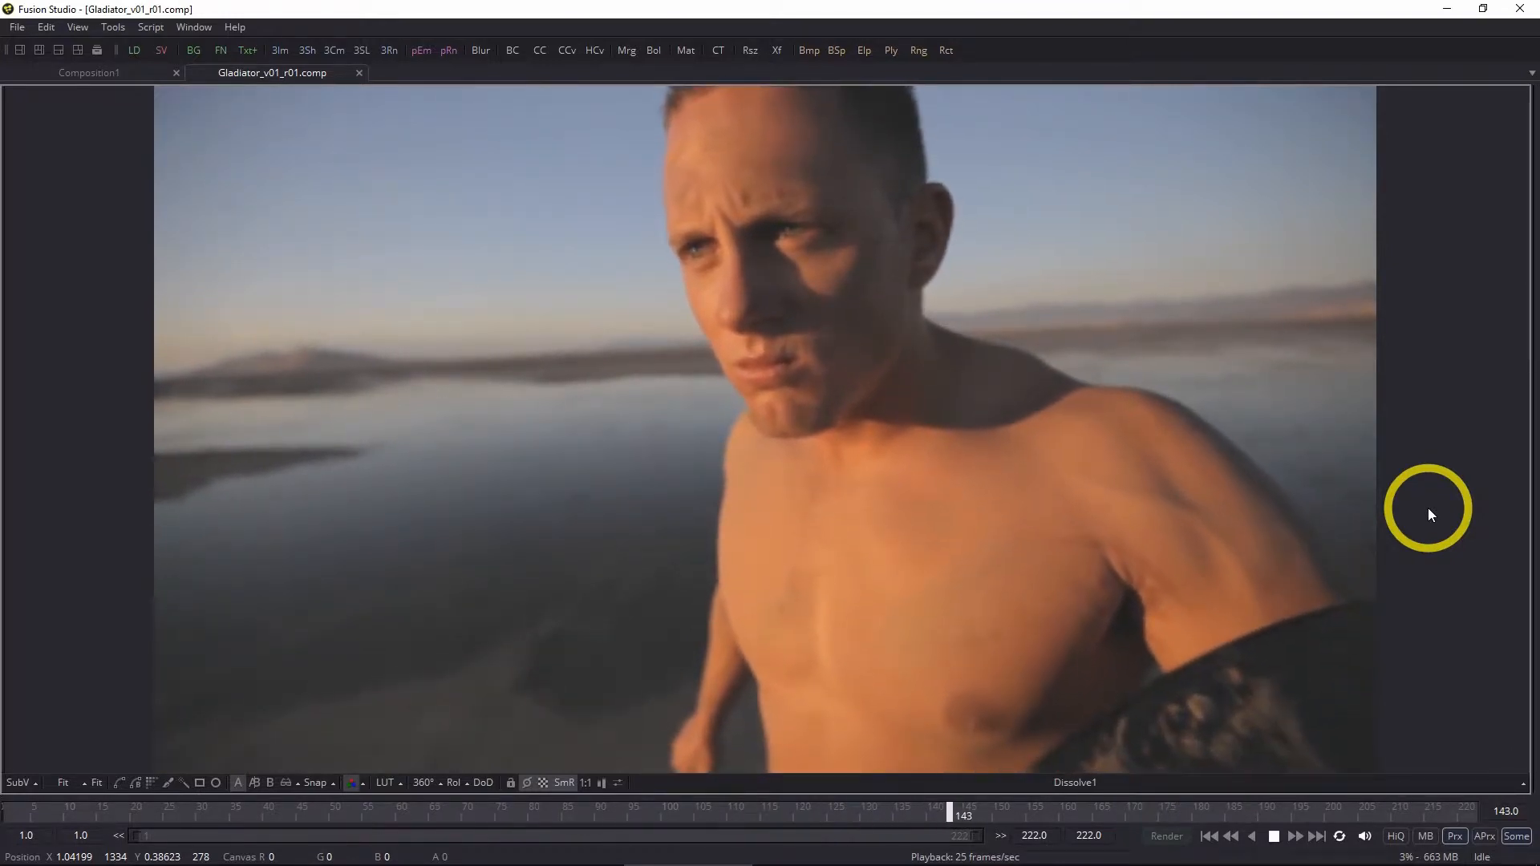
left_click(1275, 834)
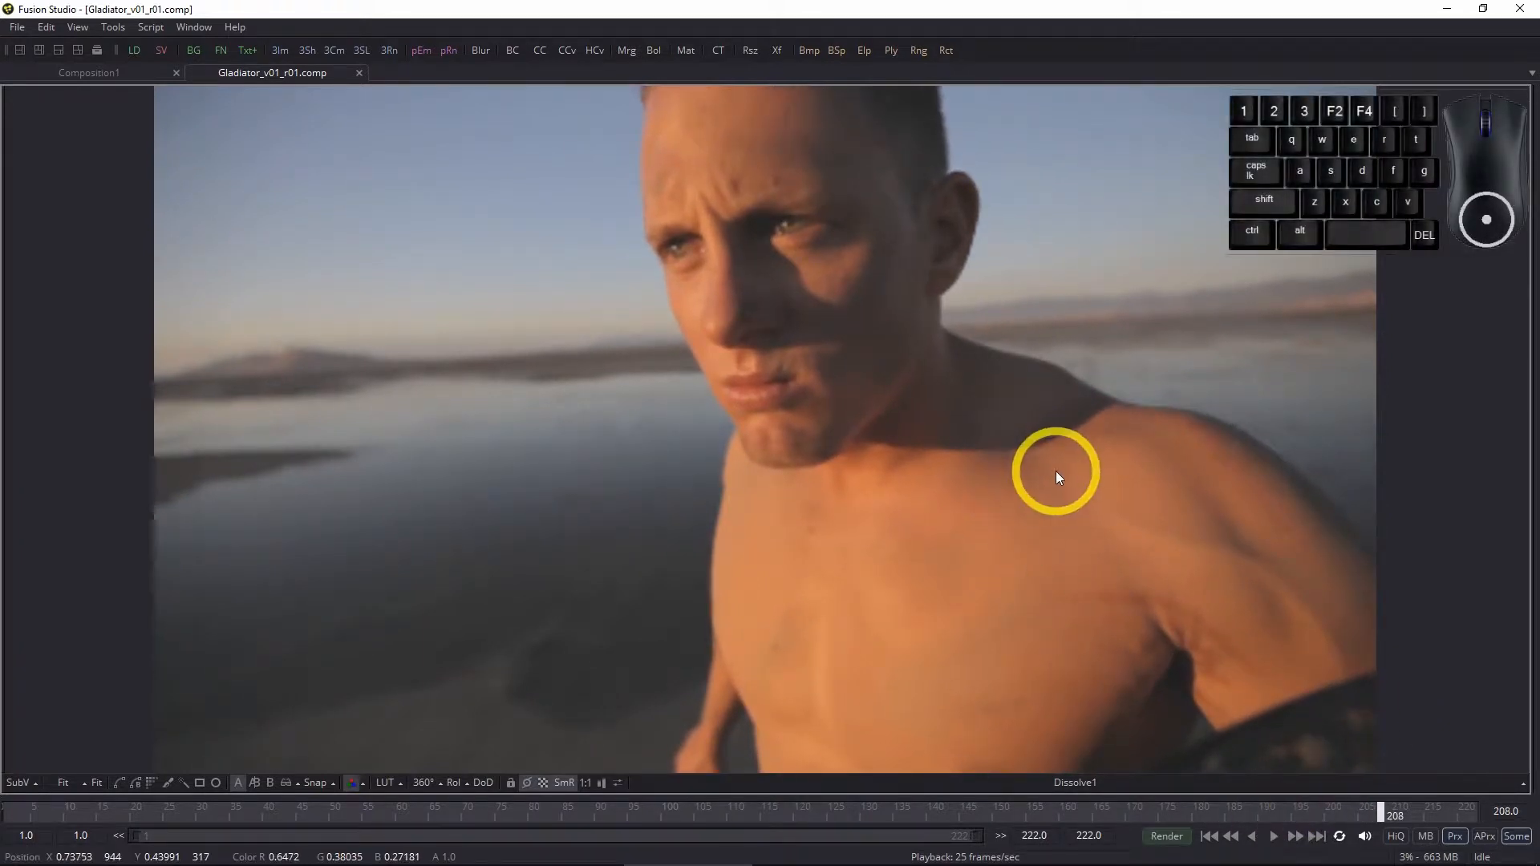
key("F4")
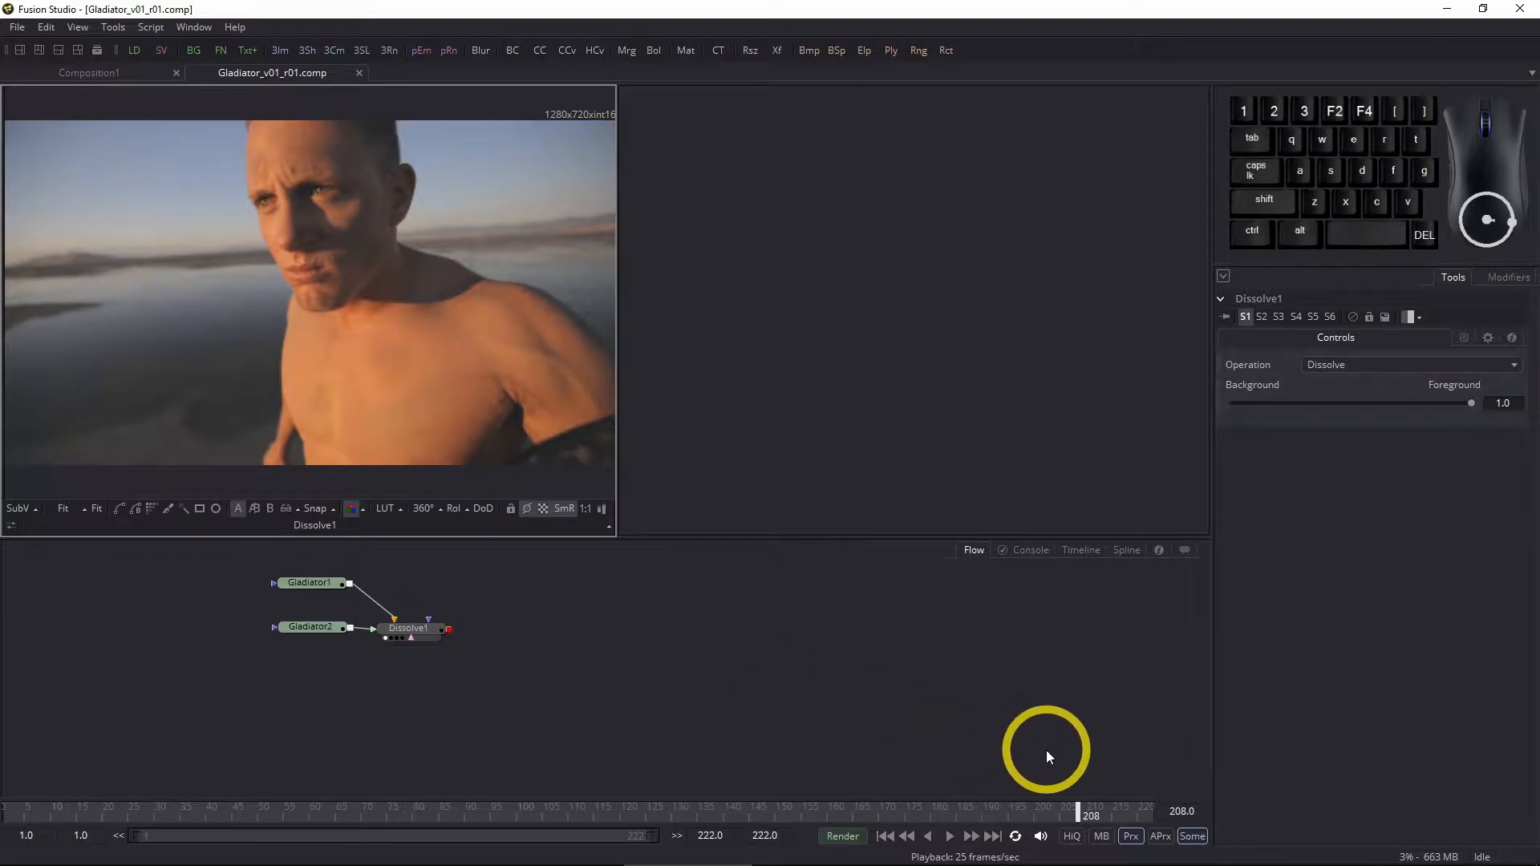
- Return to the first frame and set playback to high quality with auto proxy on and proxy off
left_click(884, 835)
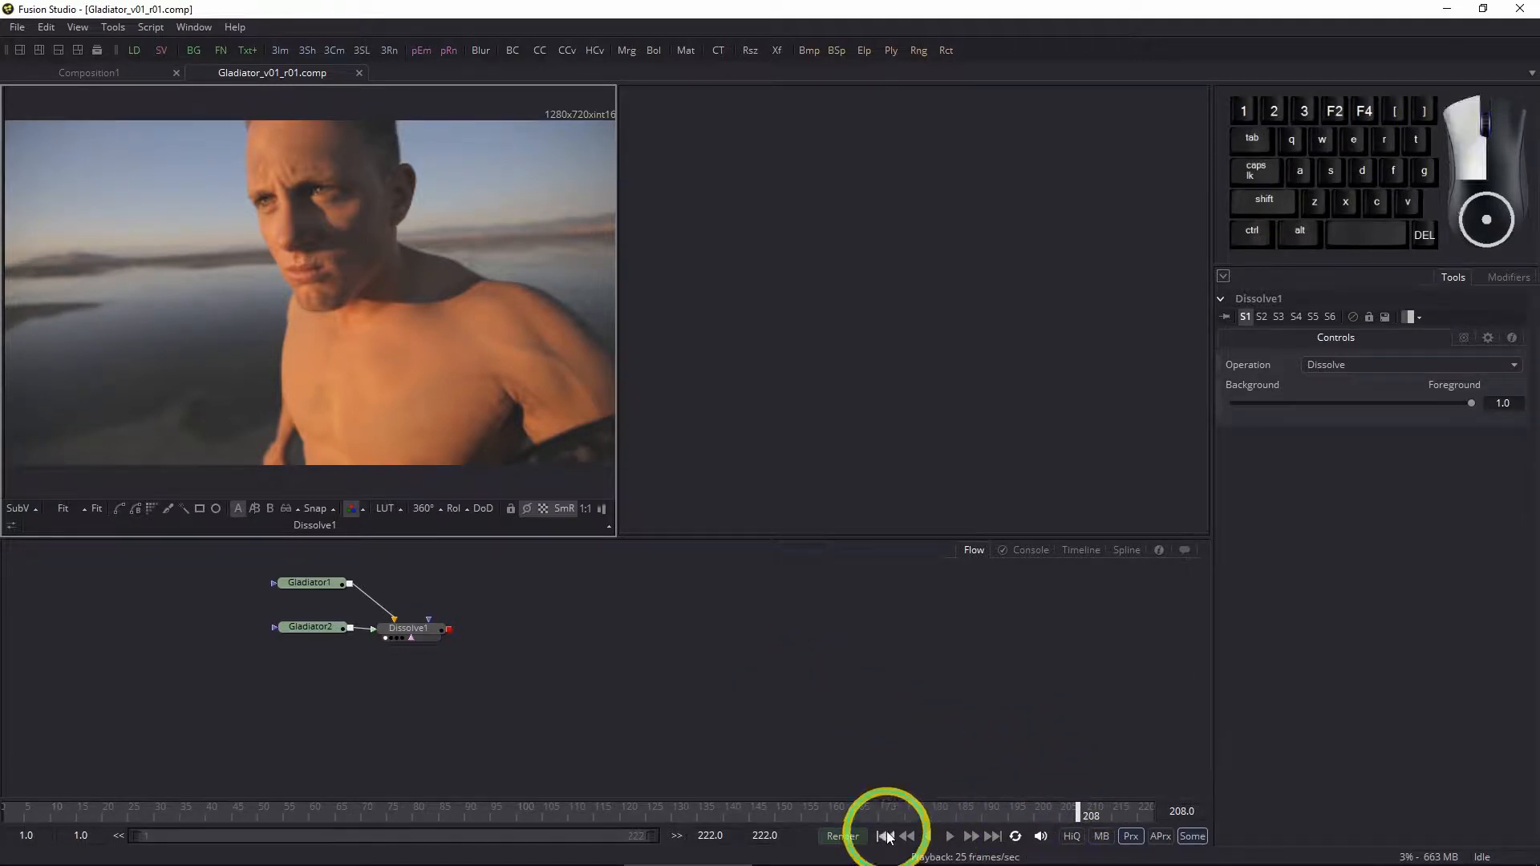
left_click(1071, 836)
left_click(1158, 839)
left_click(1129, 838)
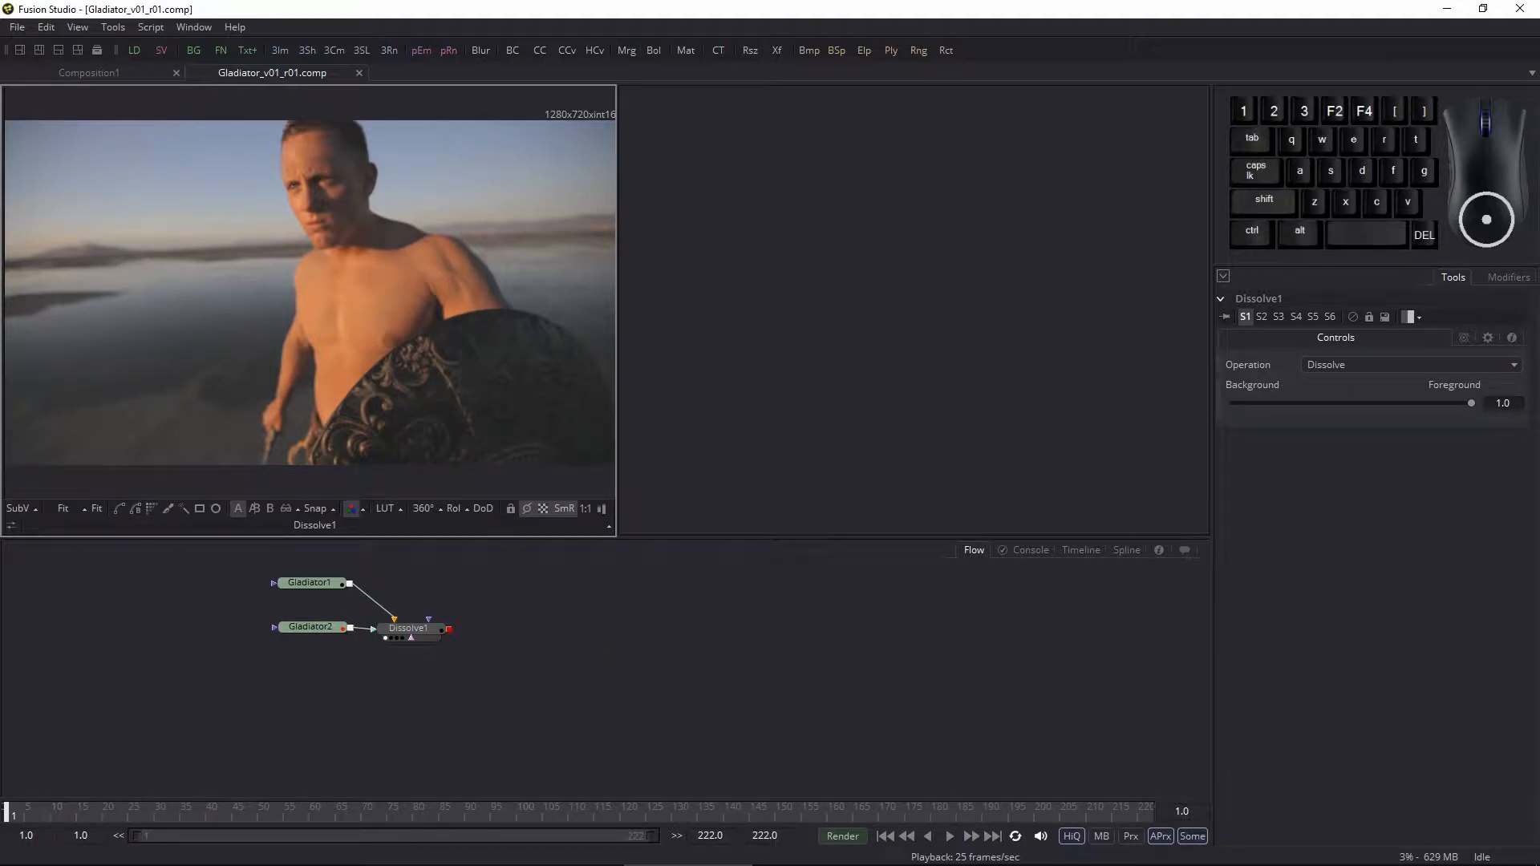
- Switch to Acrobat Reader and bring up the Fusion 9 User Manual alongside the Fusion 9 Tool Manual
key("alt+Tab")
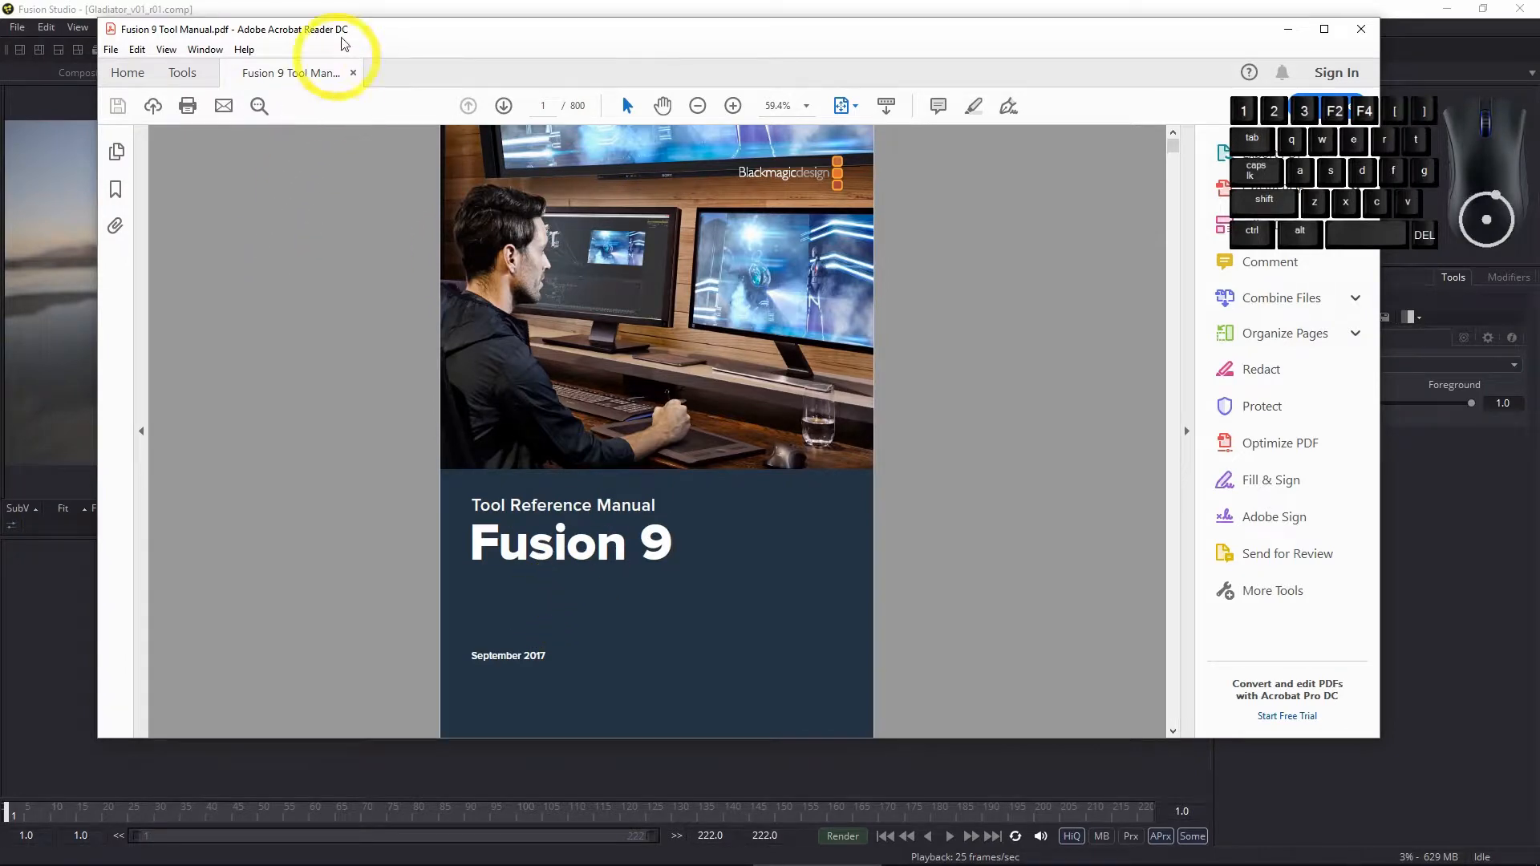
left_click(367, 11)
left_click(246, 34)
left_click(258, 55)
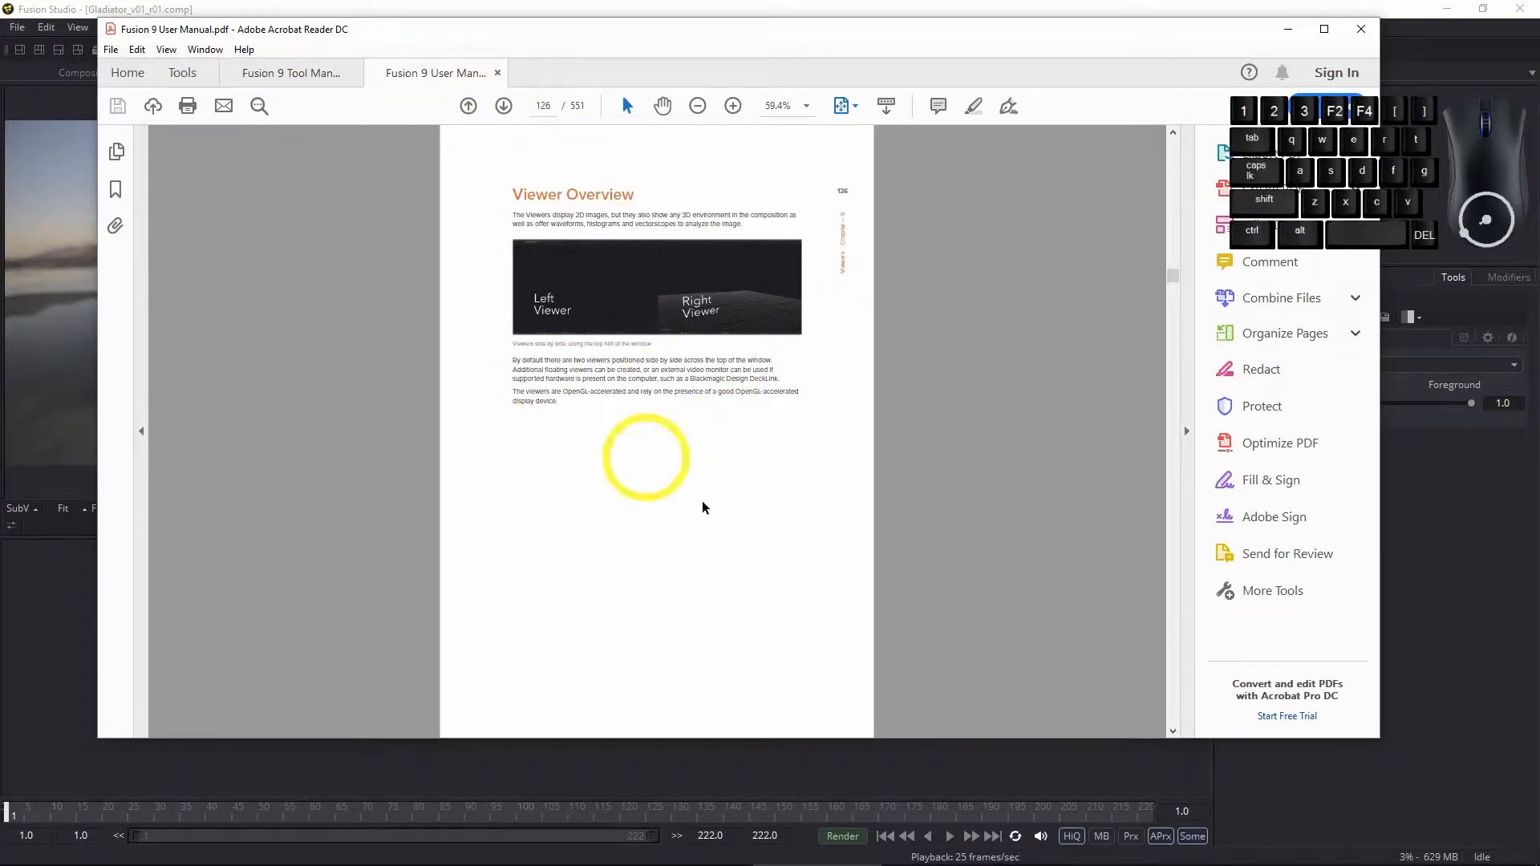
- Look up the Planar Tracker Tool page in the Tool Manual's Tracker Tools chapter, and return to Fusion Studio
left_click(286, 76)
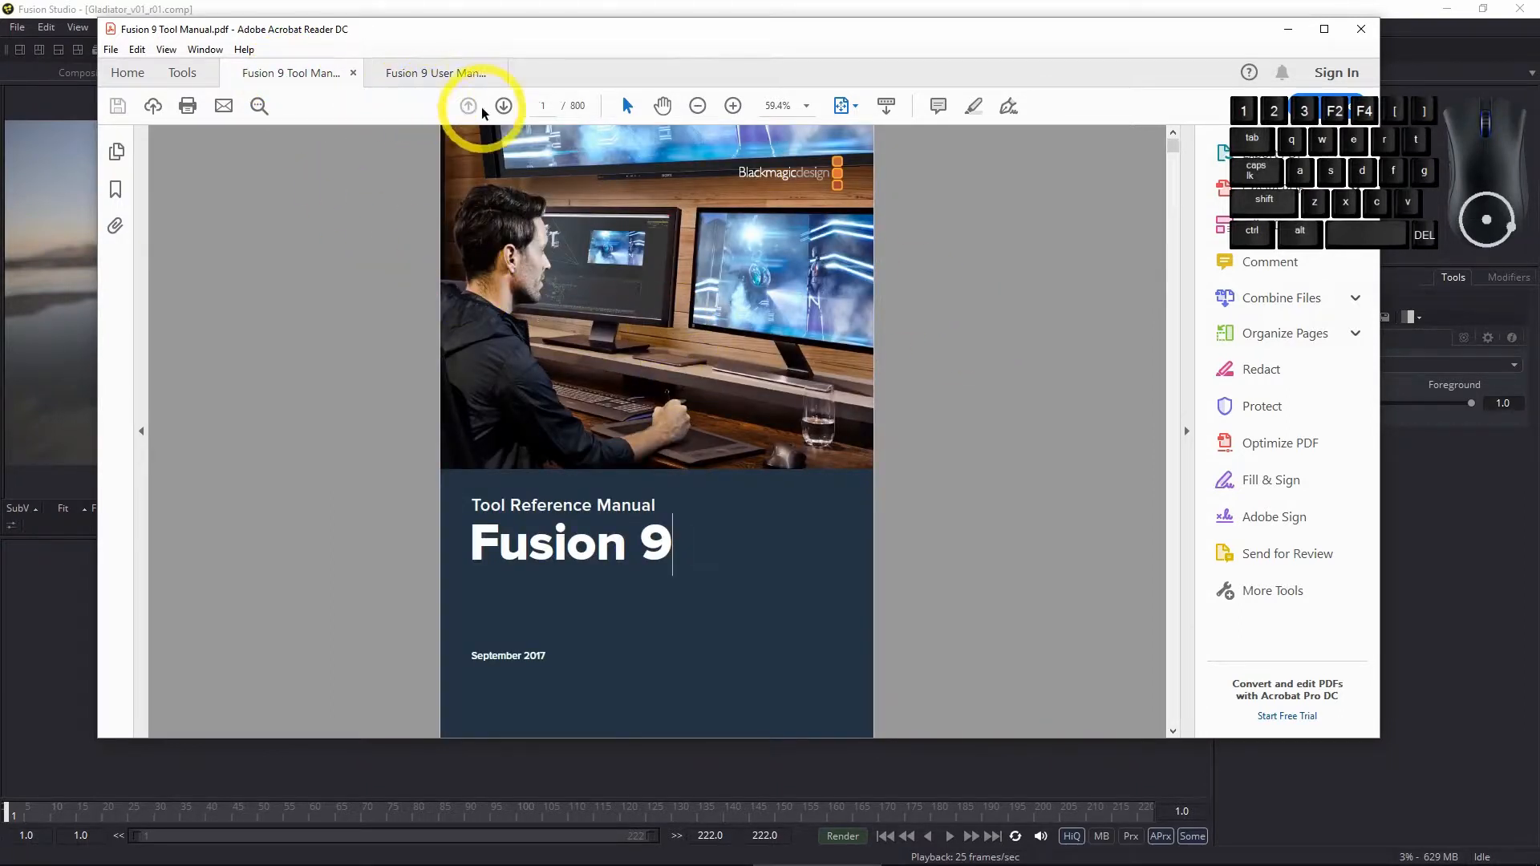
left_click(504, 108)
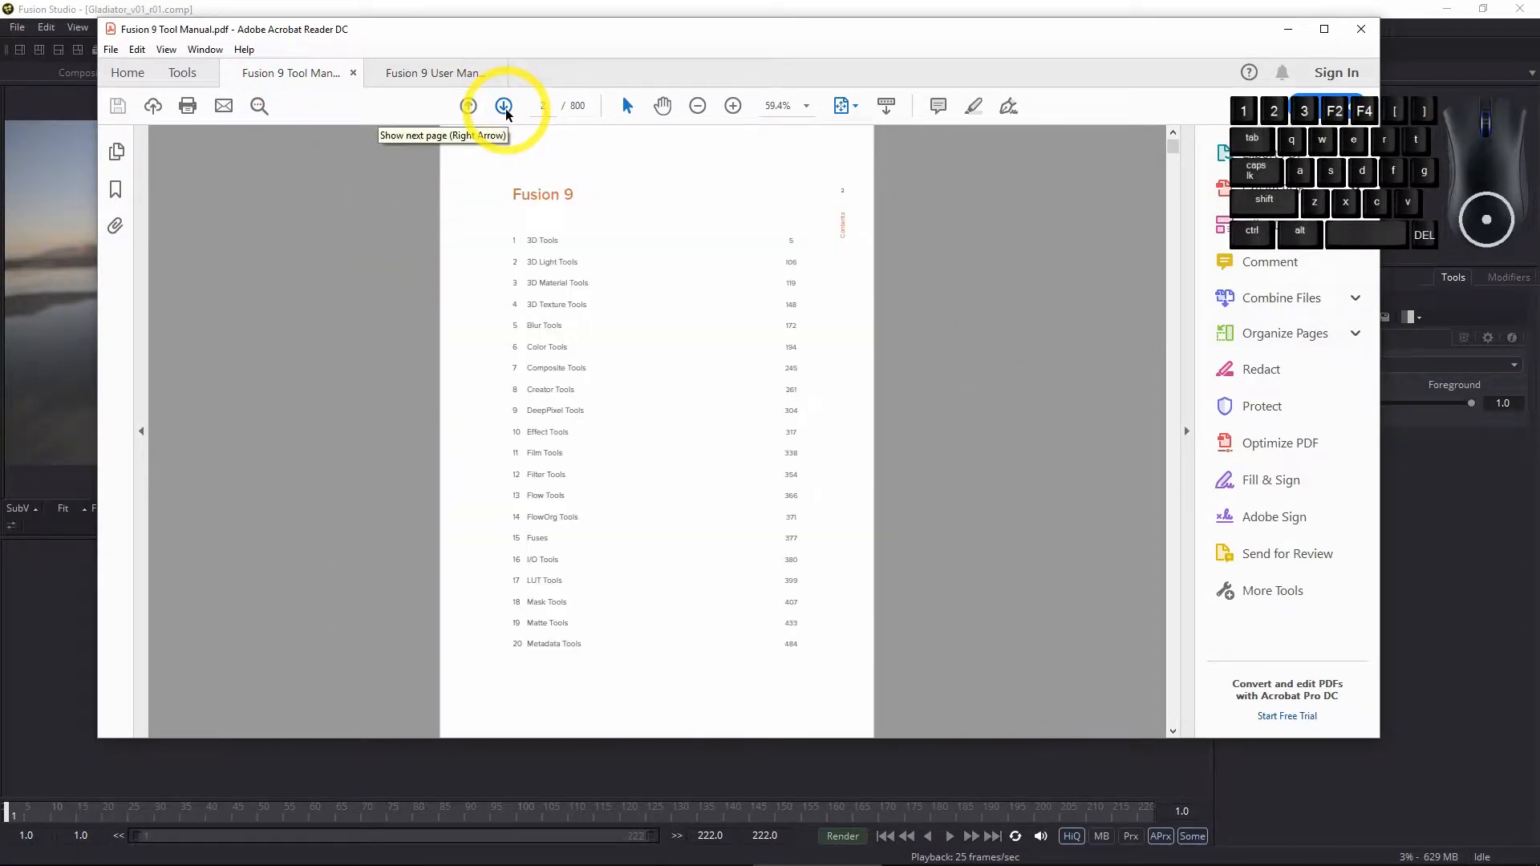
left_click(504, 109)
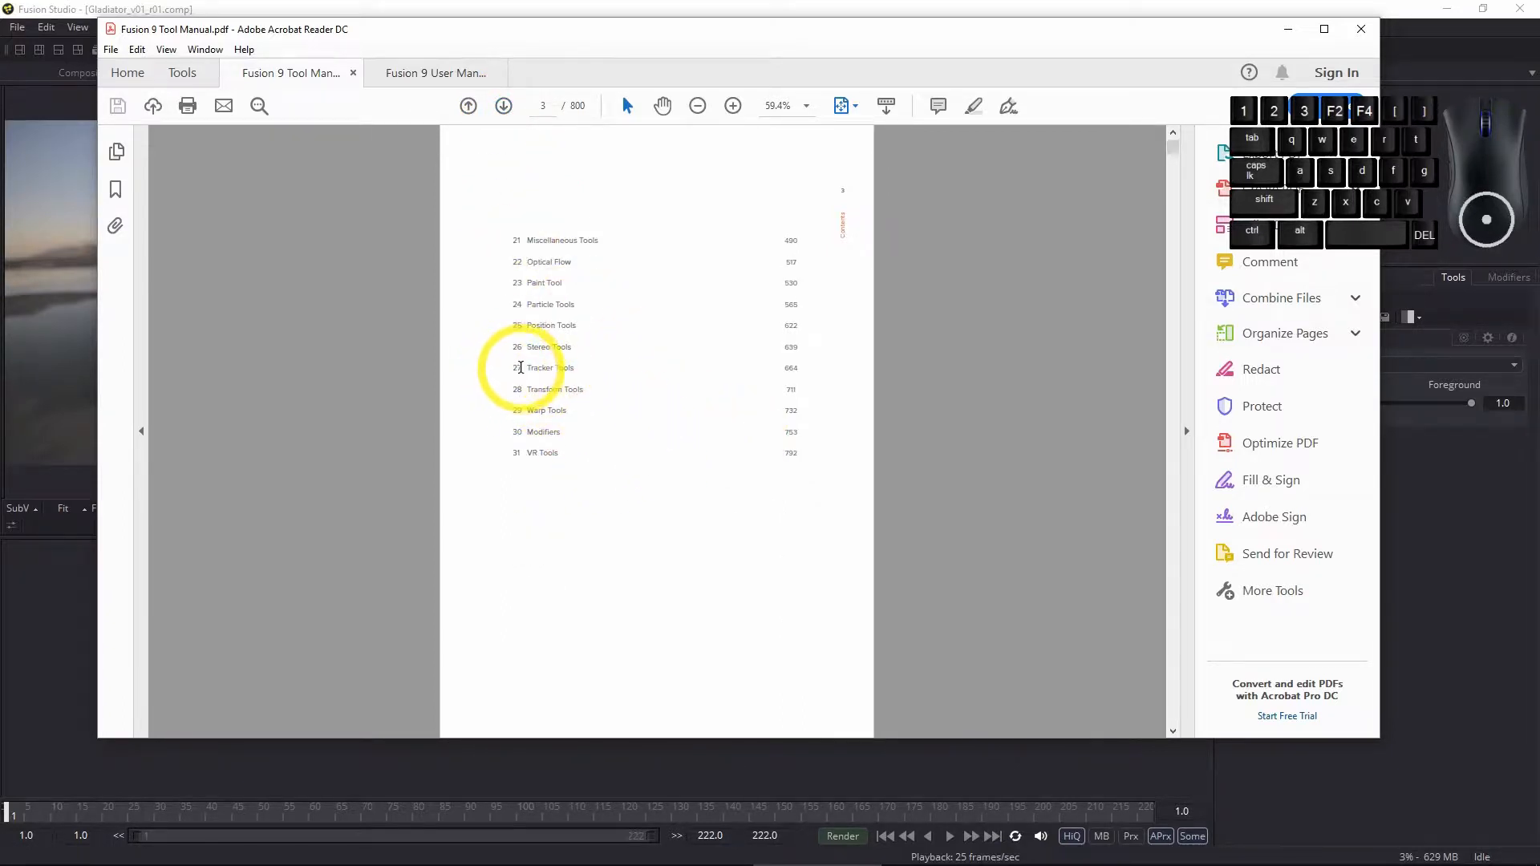
left_click(522, 369)
left_click(541, 370)
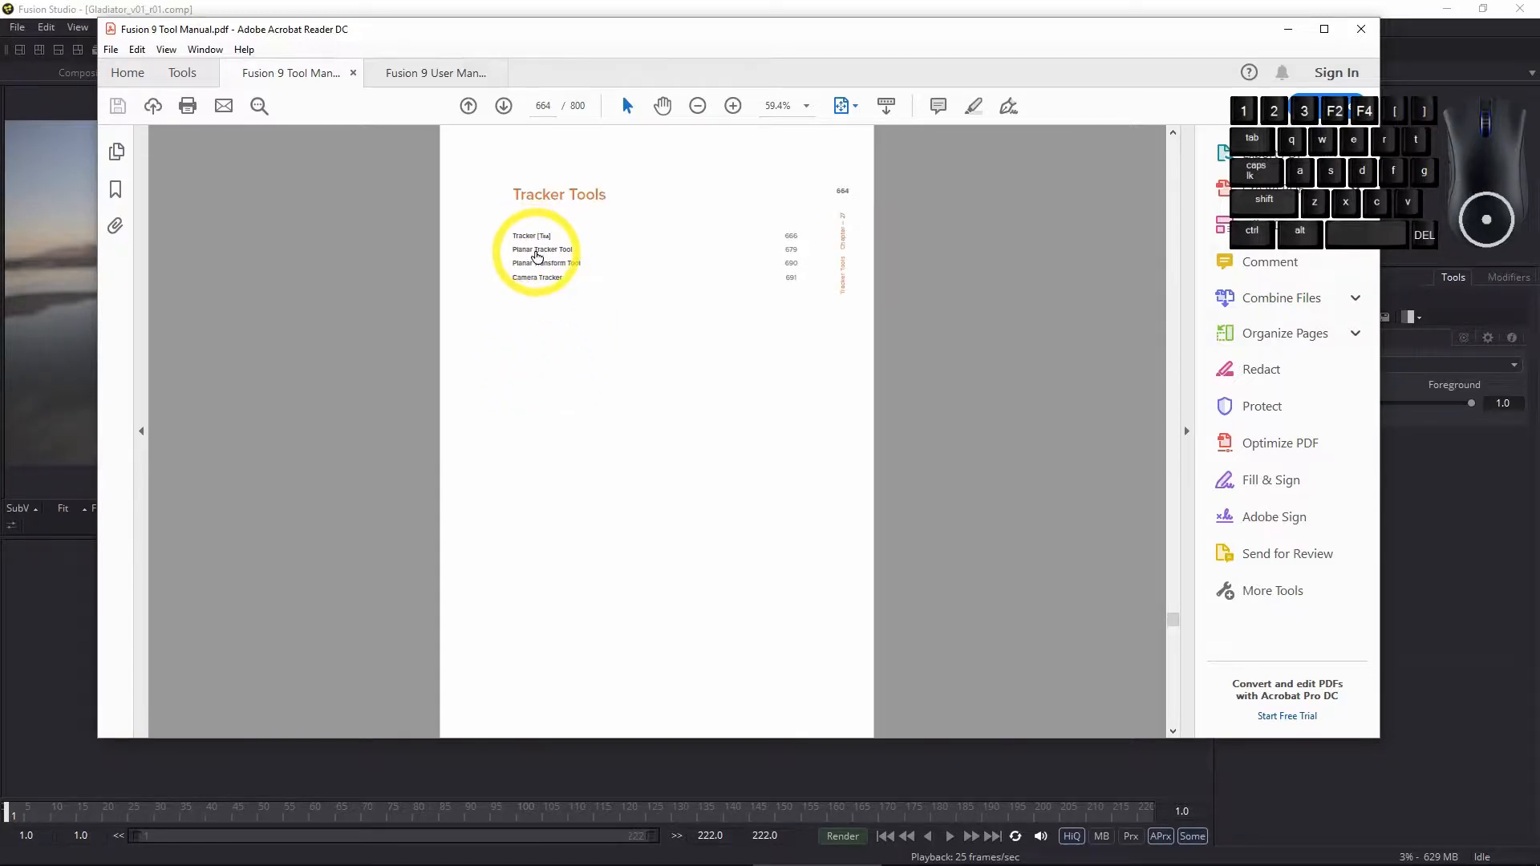
left_click(536, 250)
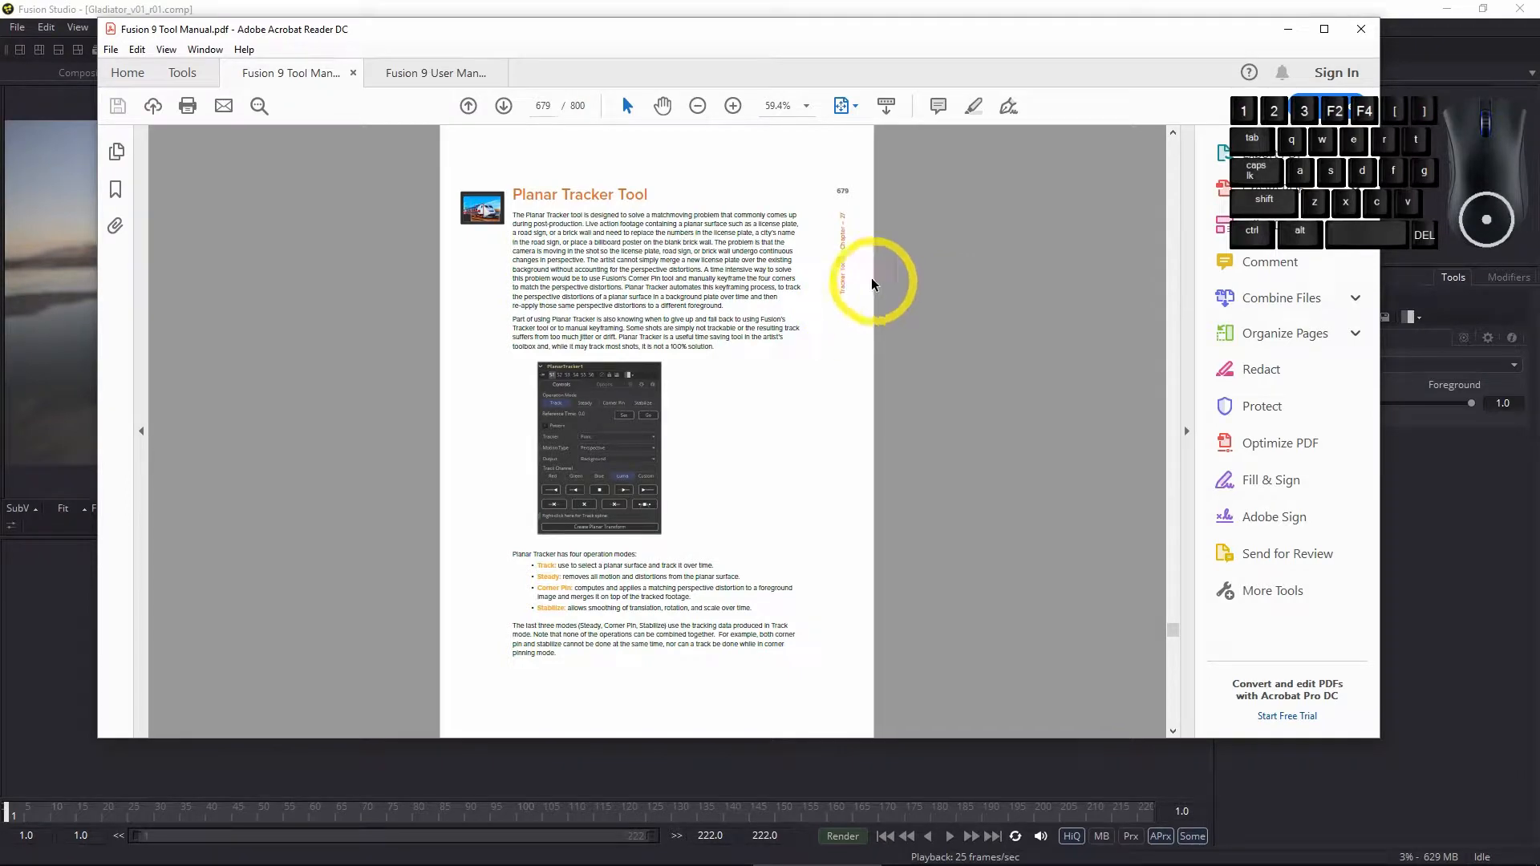
left_click(1291, 32)
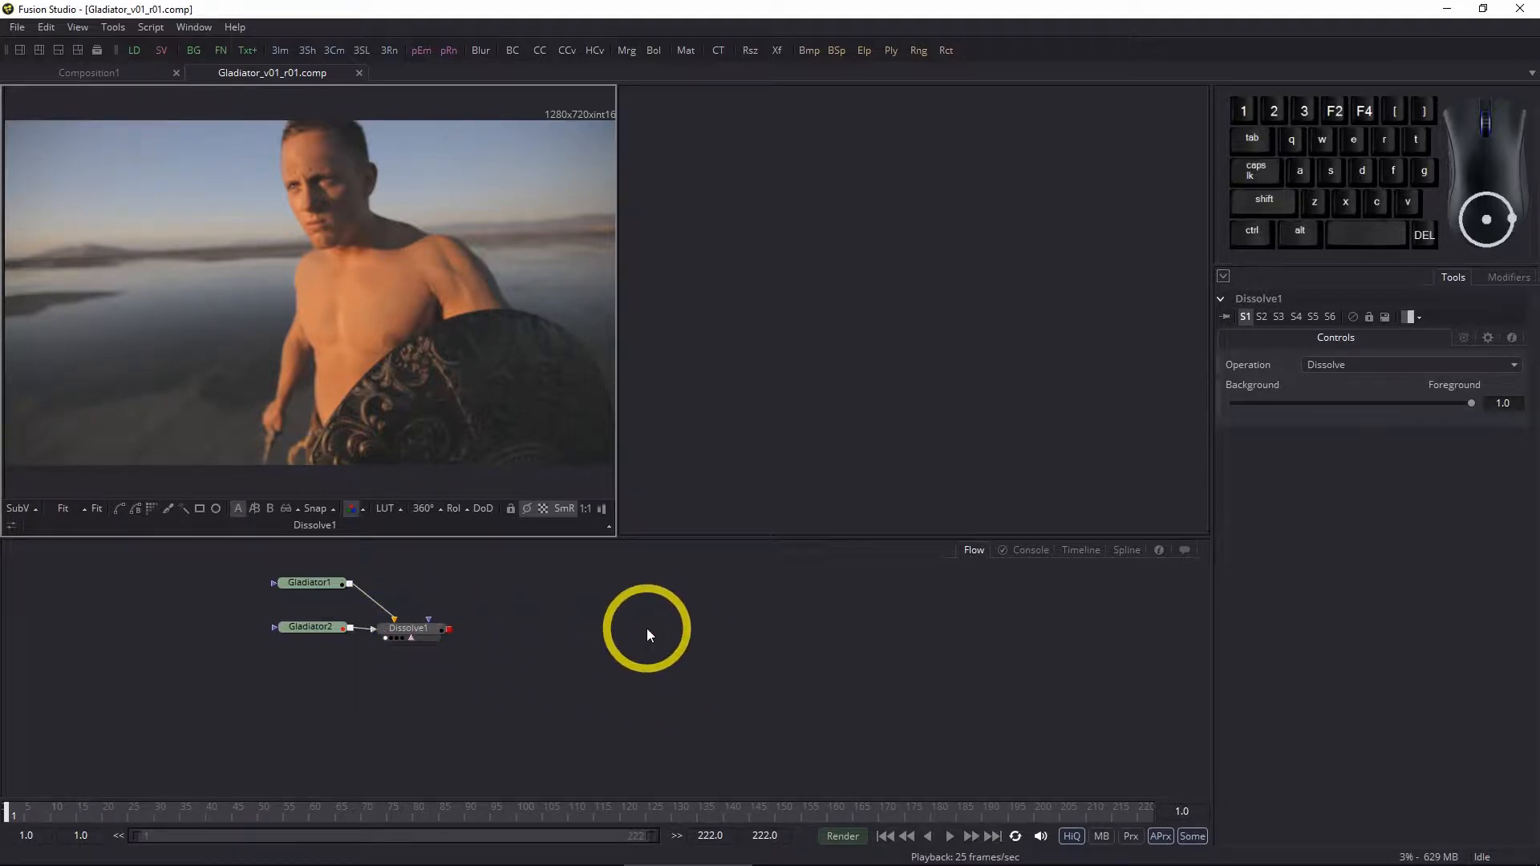
- Add a Planar Tracker tool connected after the Dissolve1 node
left_click(420, 629)
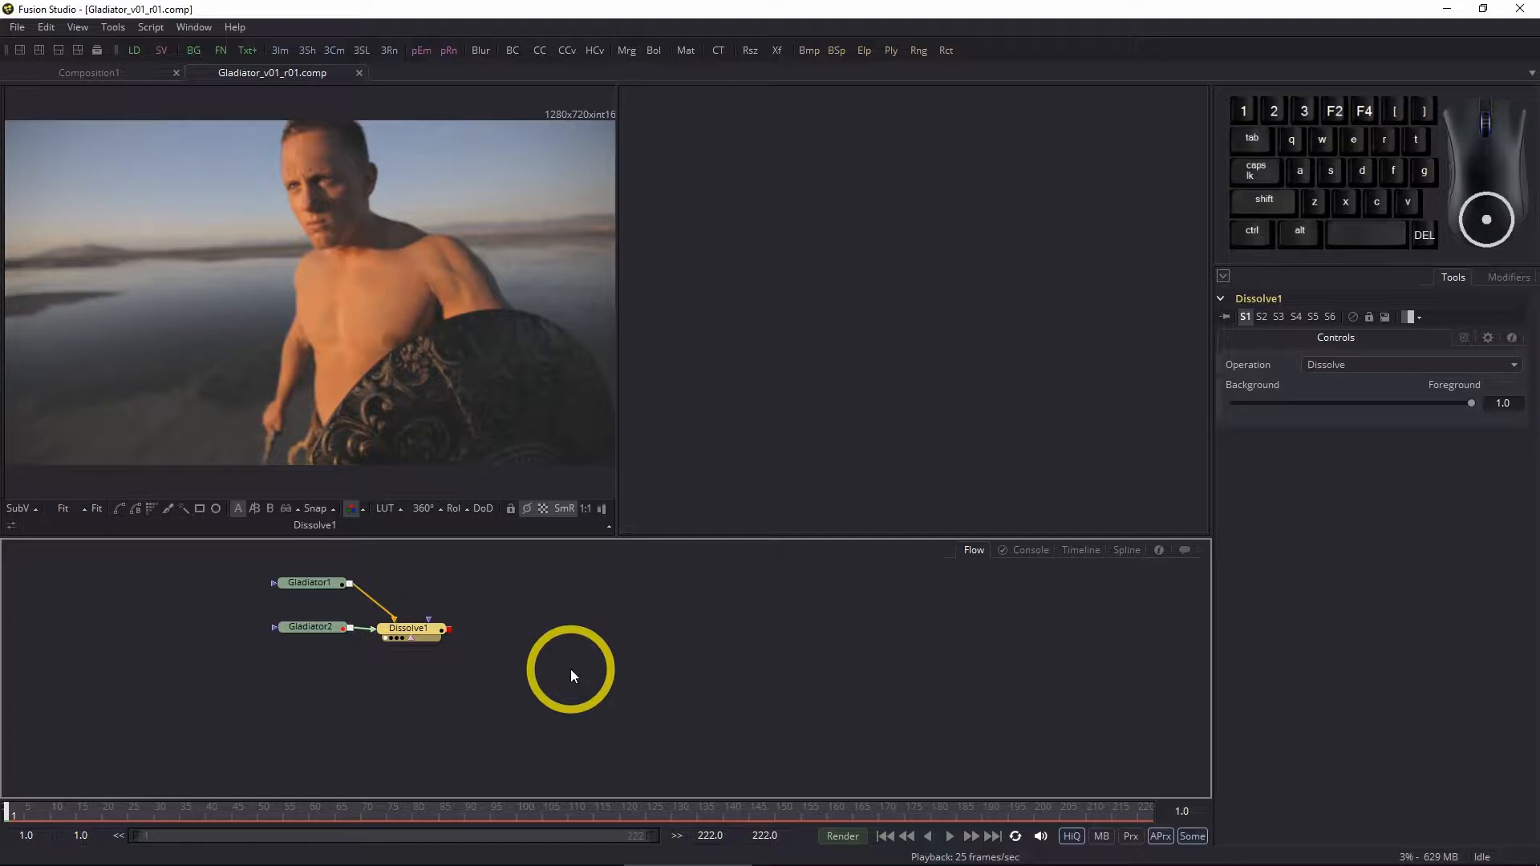
key("ctrl+space")
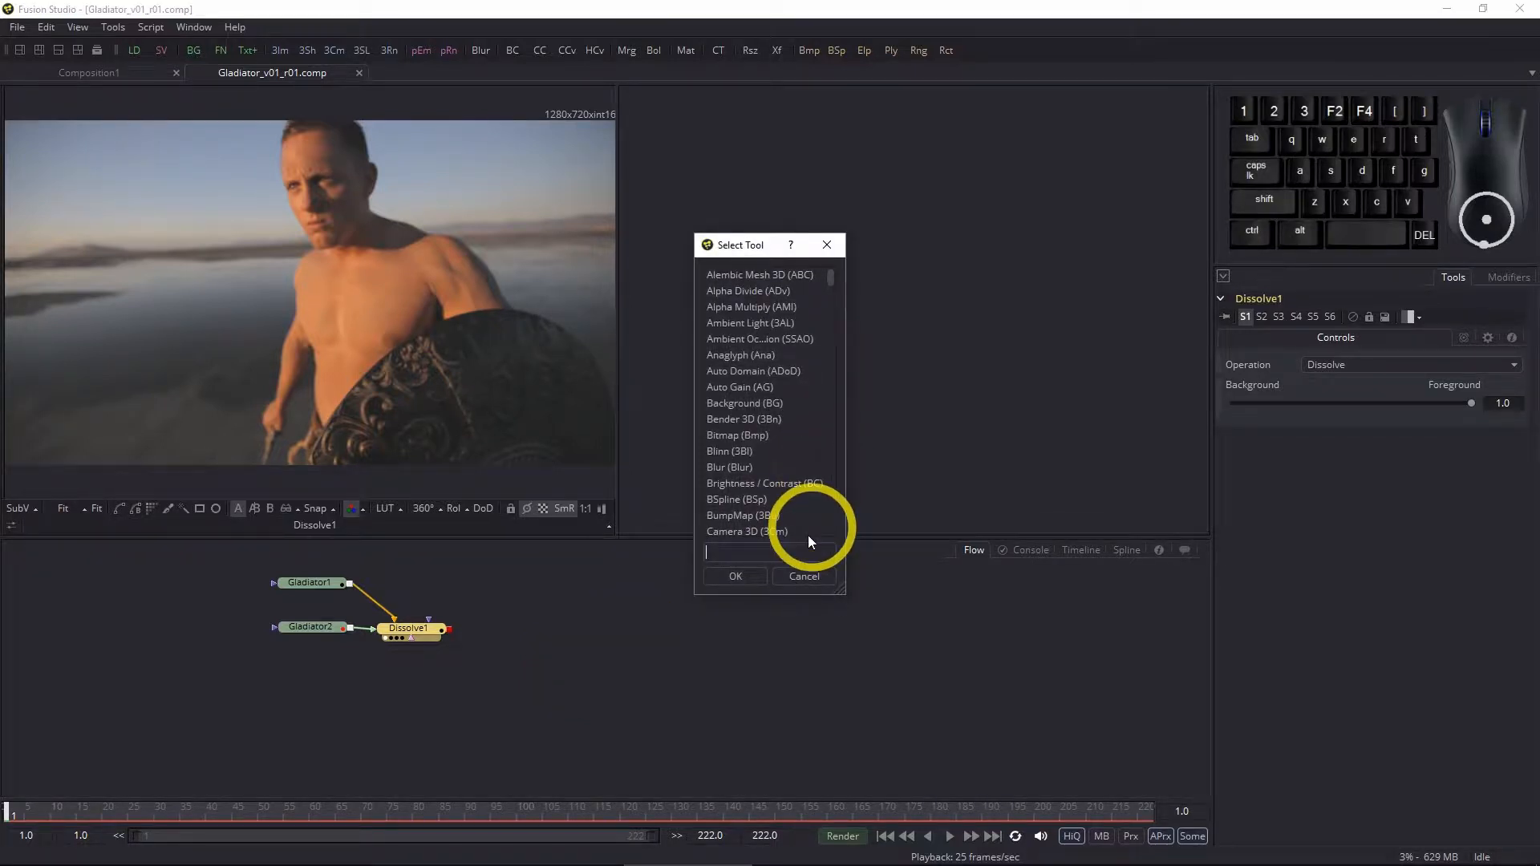
type("plan")
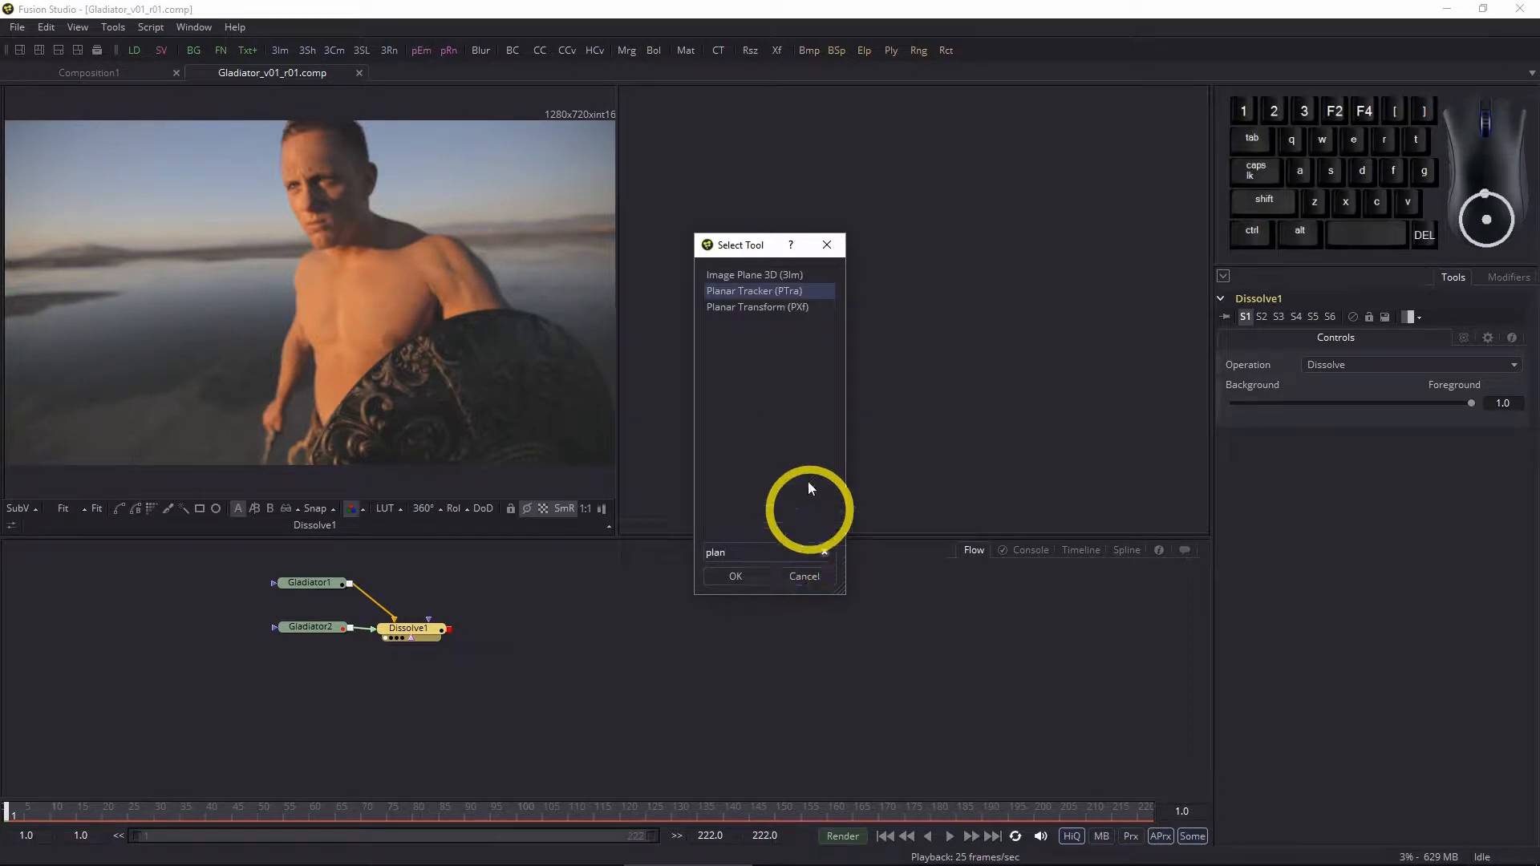
left_click(744, 289)
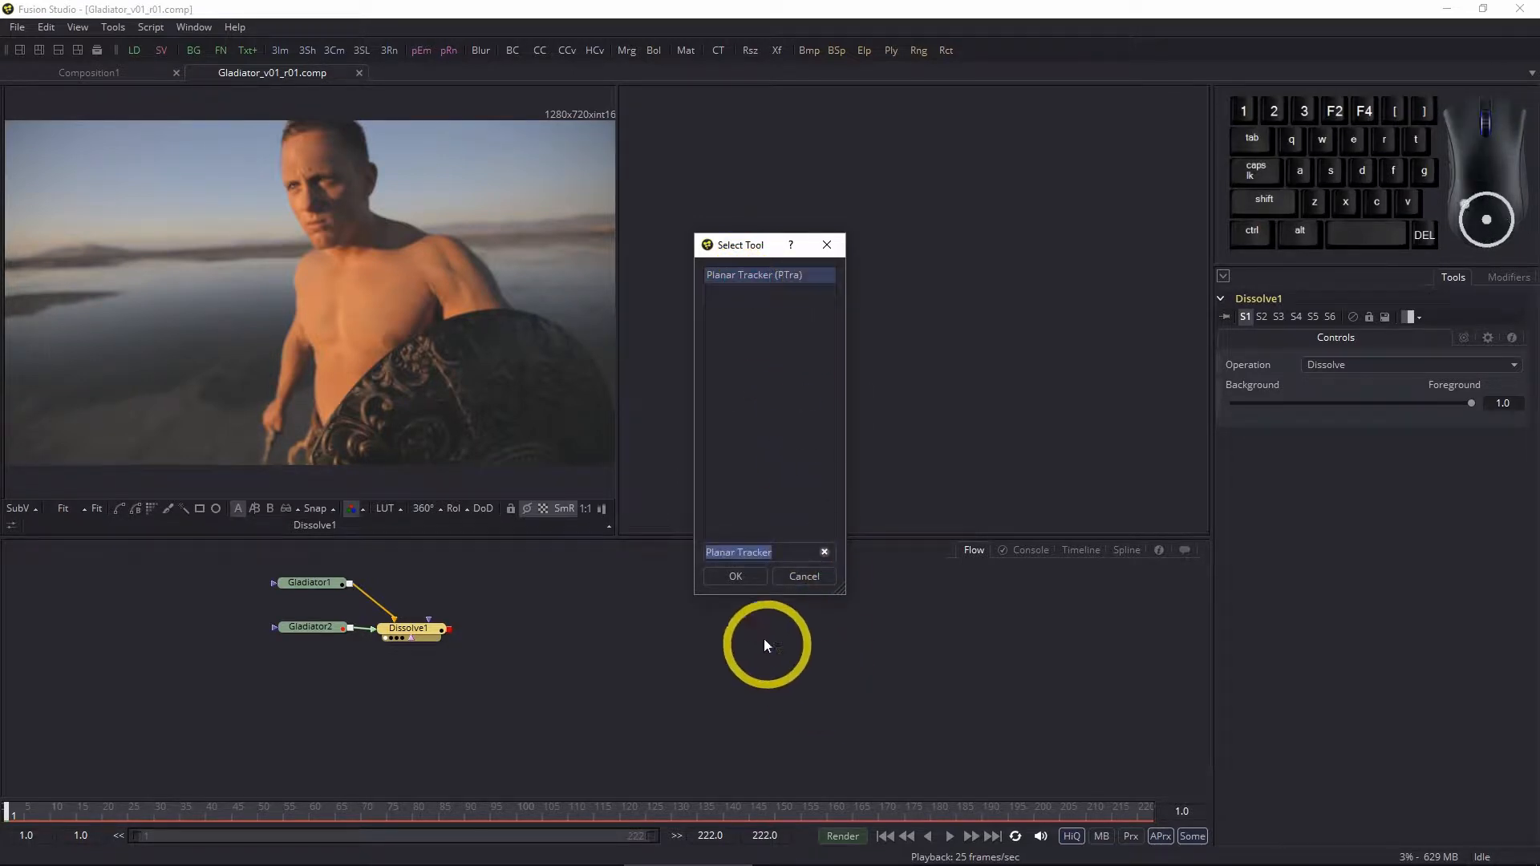
left_click(744, 577)
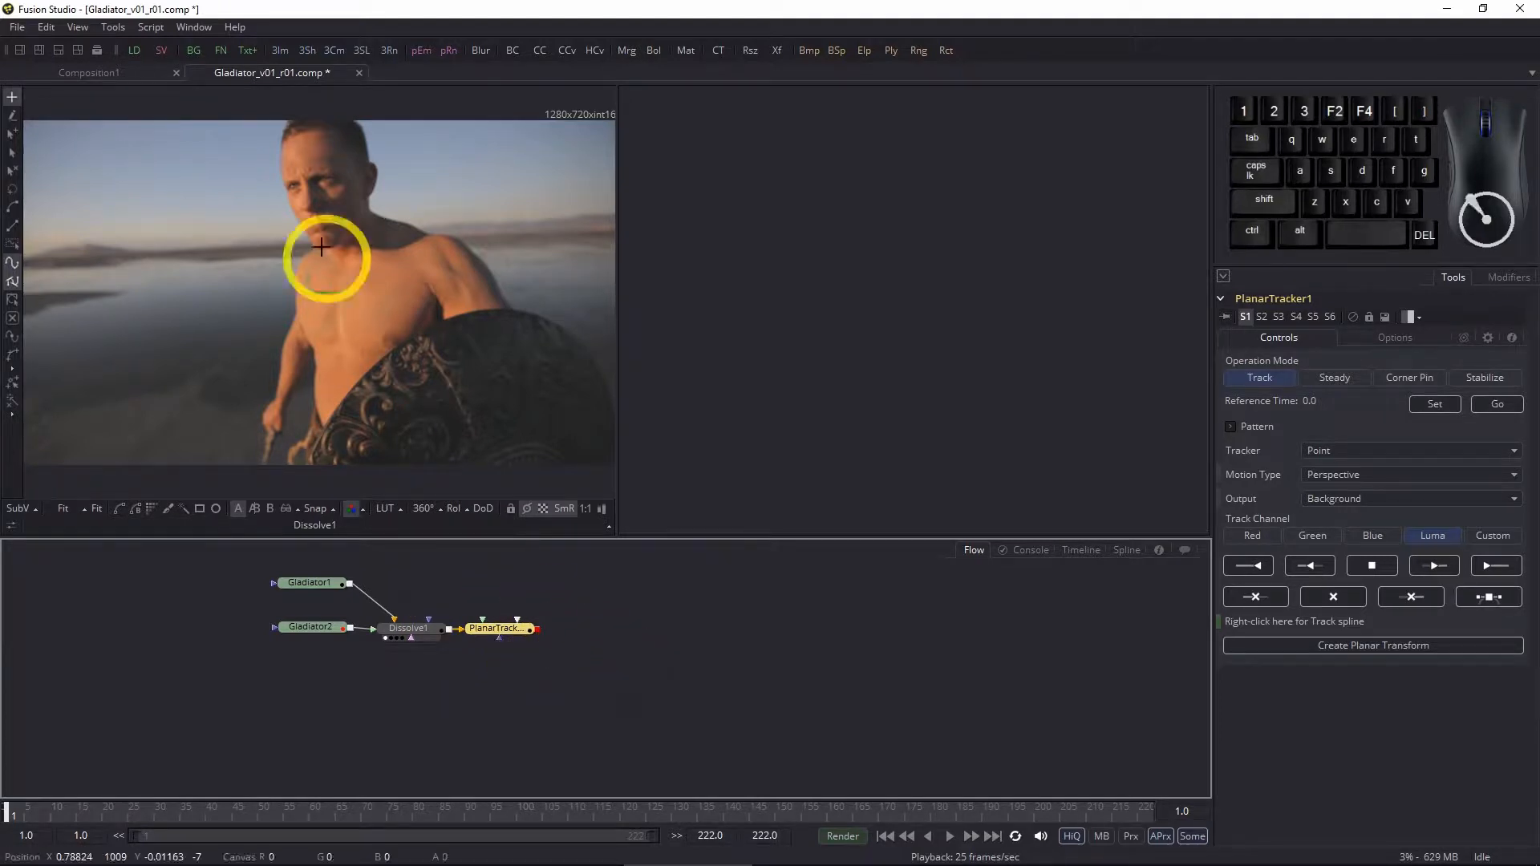
- Display the planar tracker in the first viewer and enlarge that viewer in both height and width
key("1")
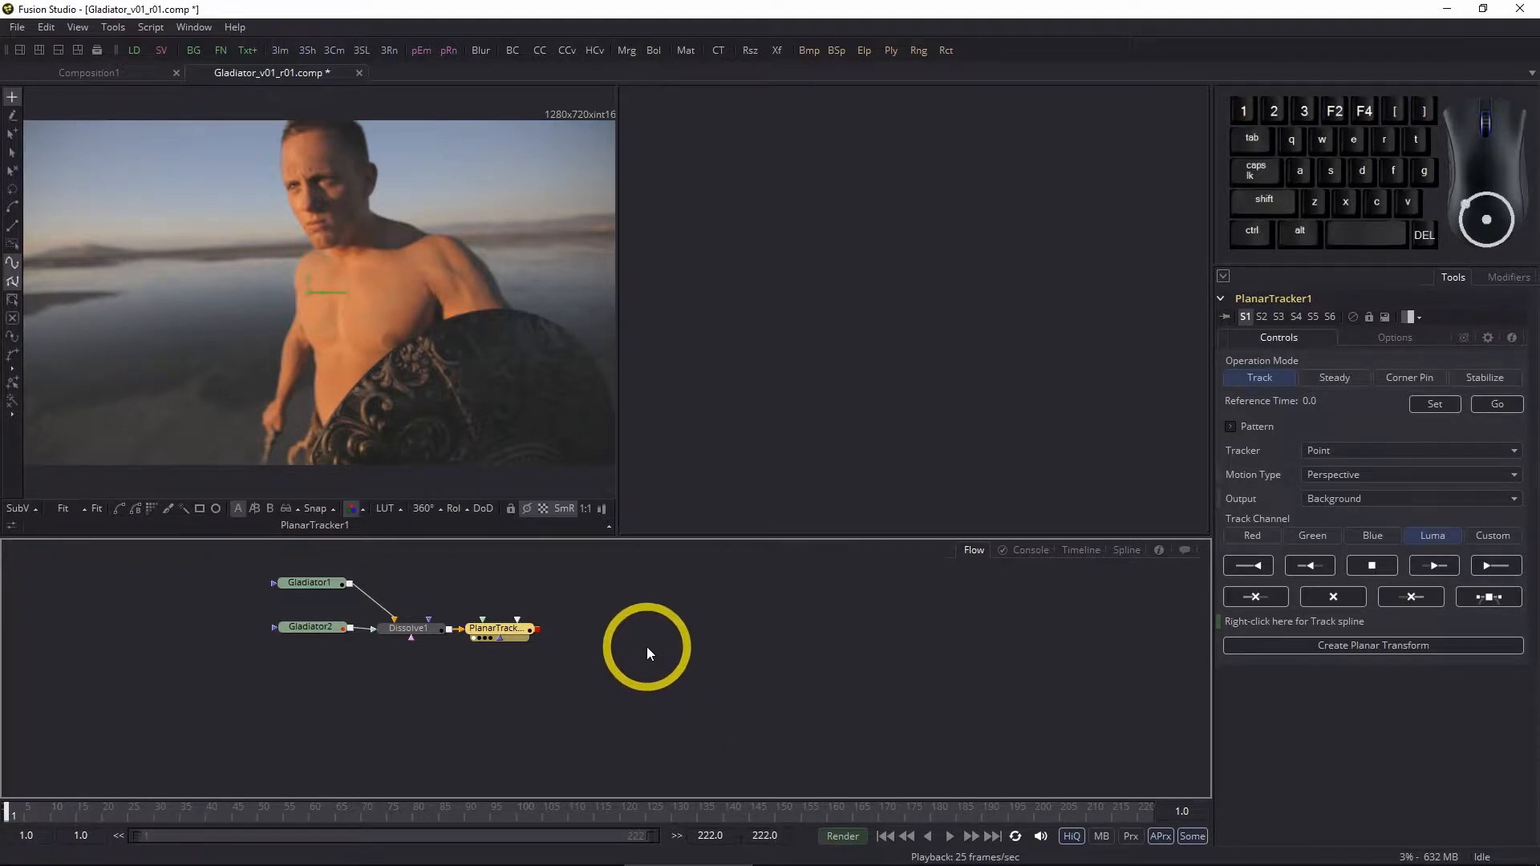
left_click_drag(634, 536, 626, 651)
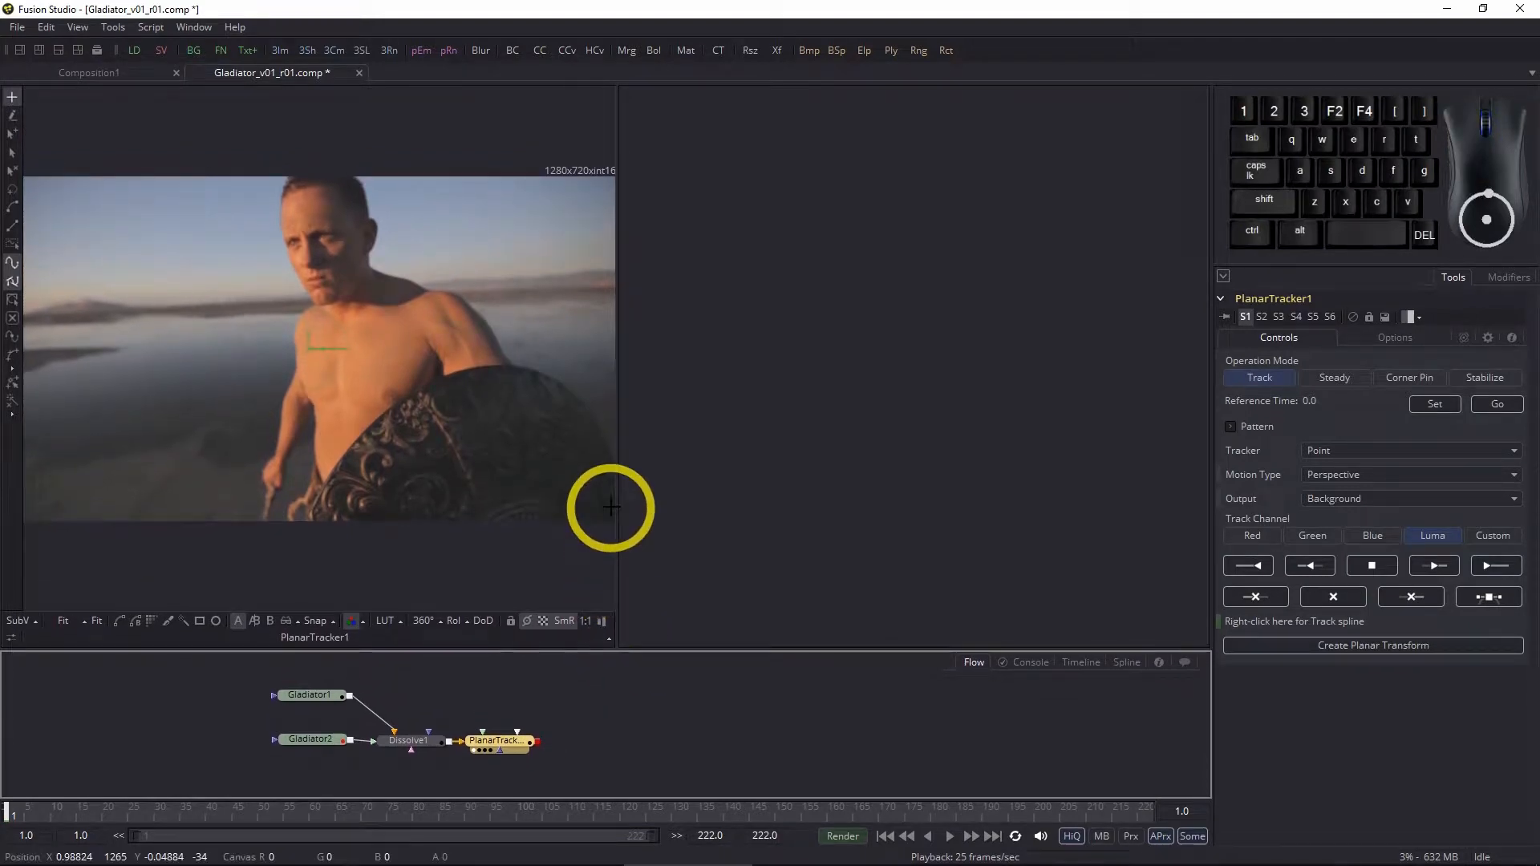
left_click_drag(616, 508, 935, 550)
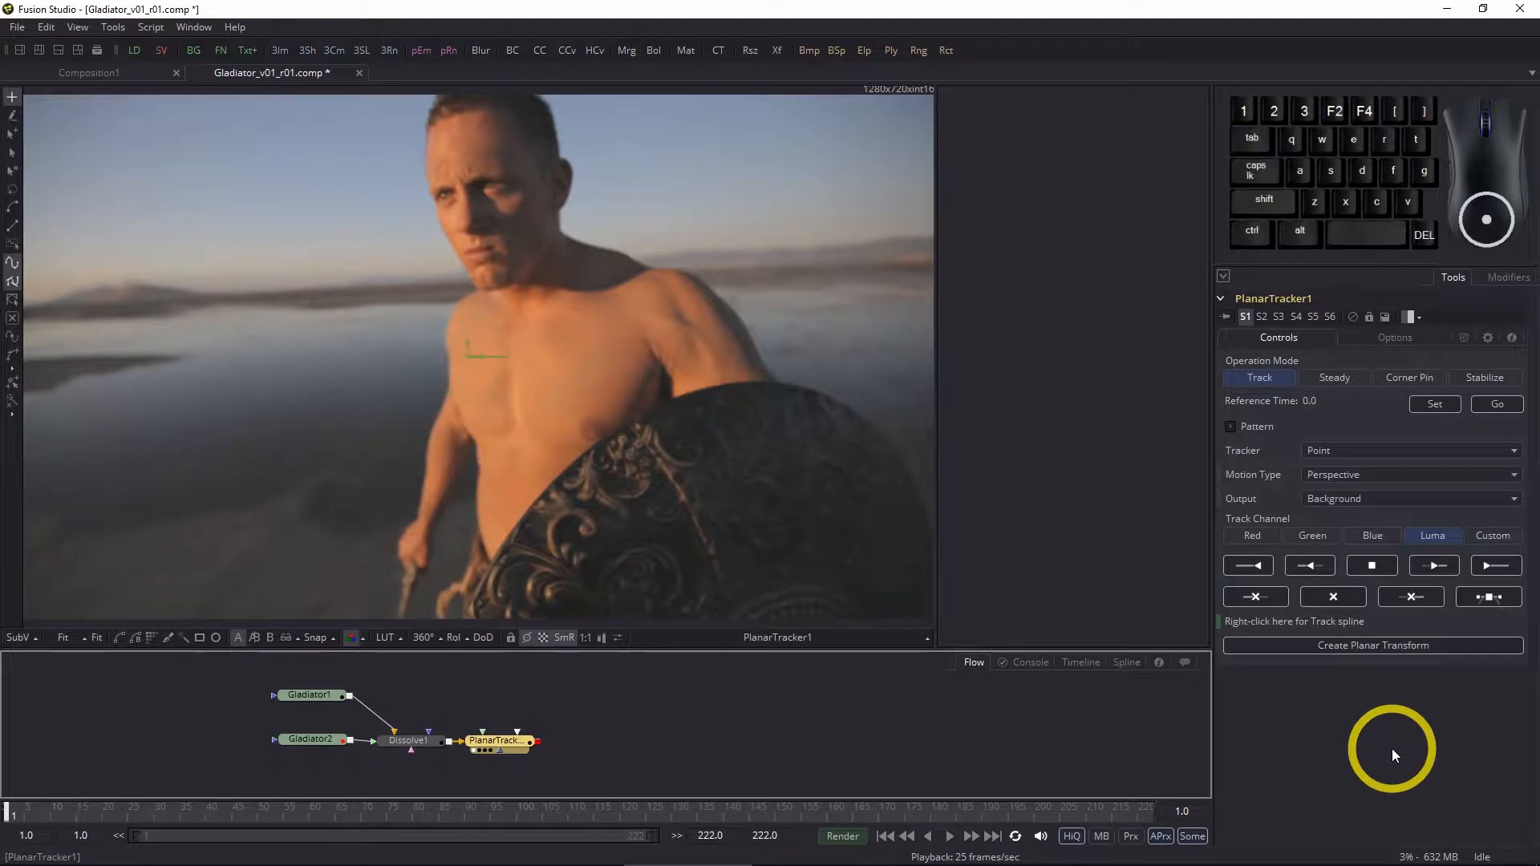
- Examine the Tracker type options of the planar tracker without changing the Point setting
left_click(1452, 452)
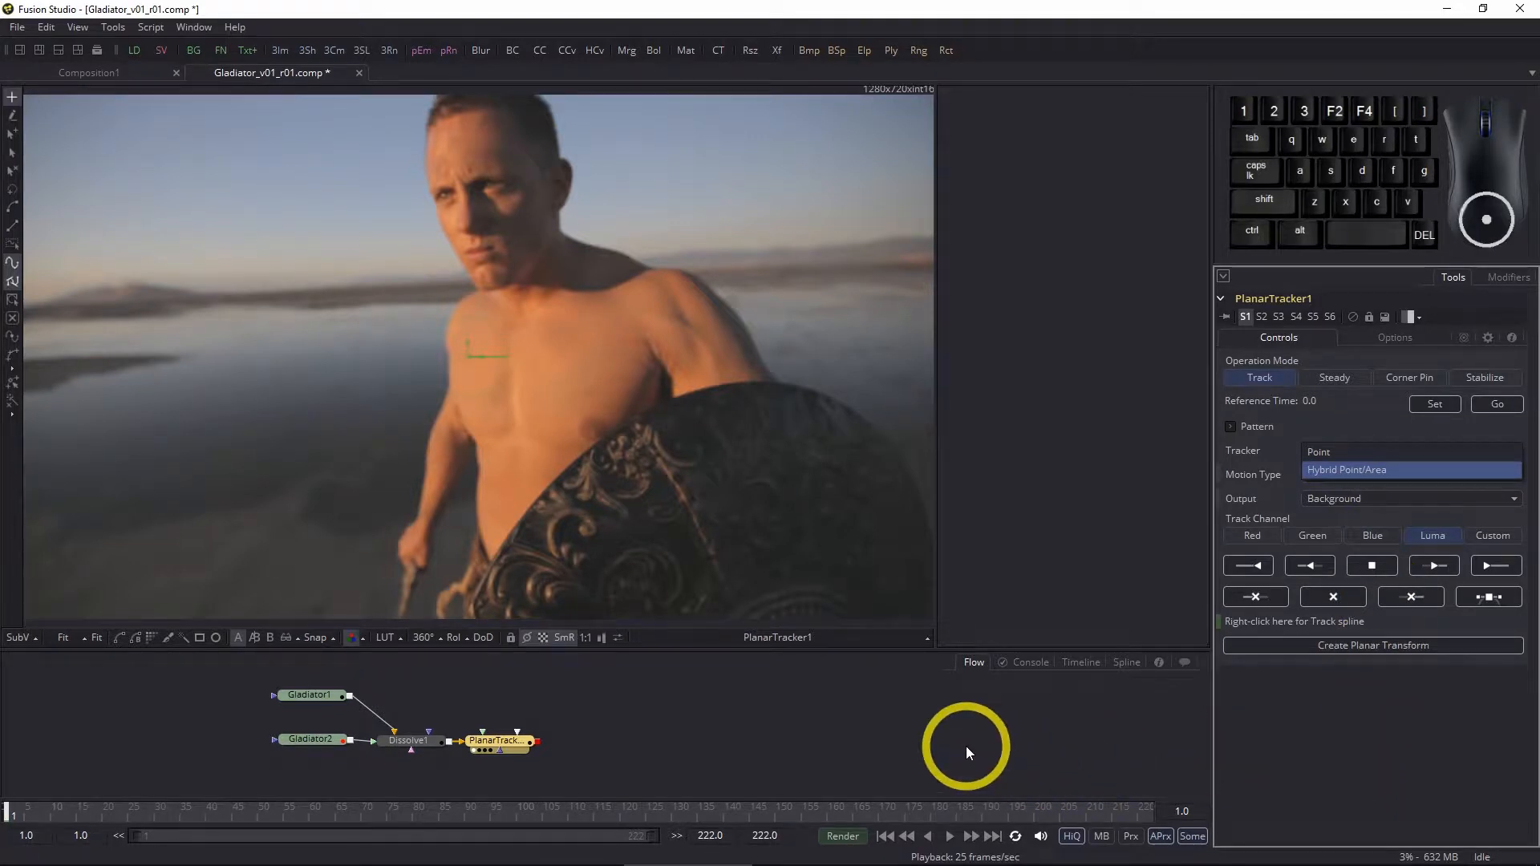
left_click(801, 710)
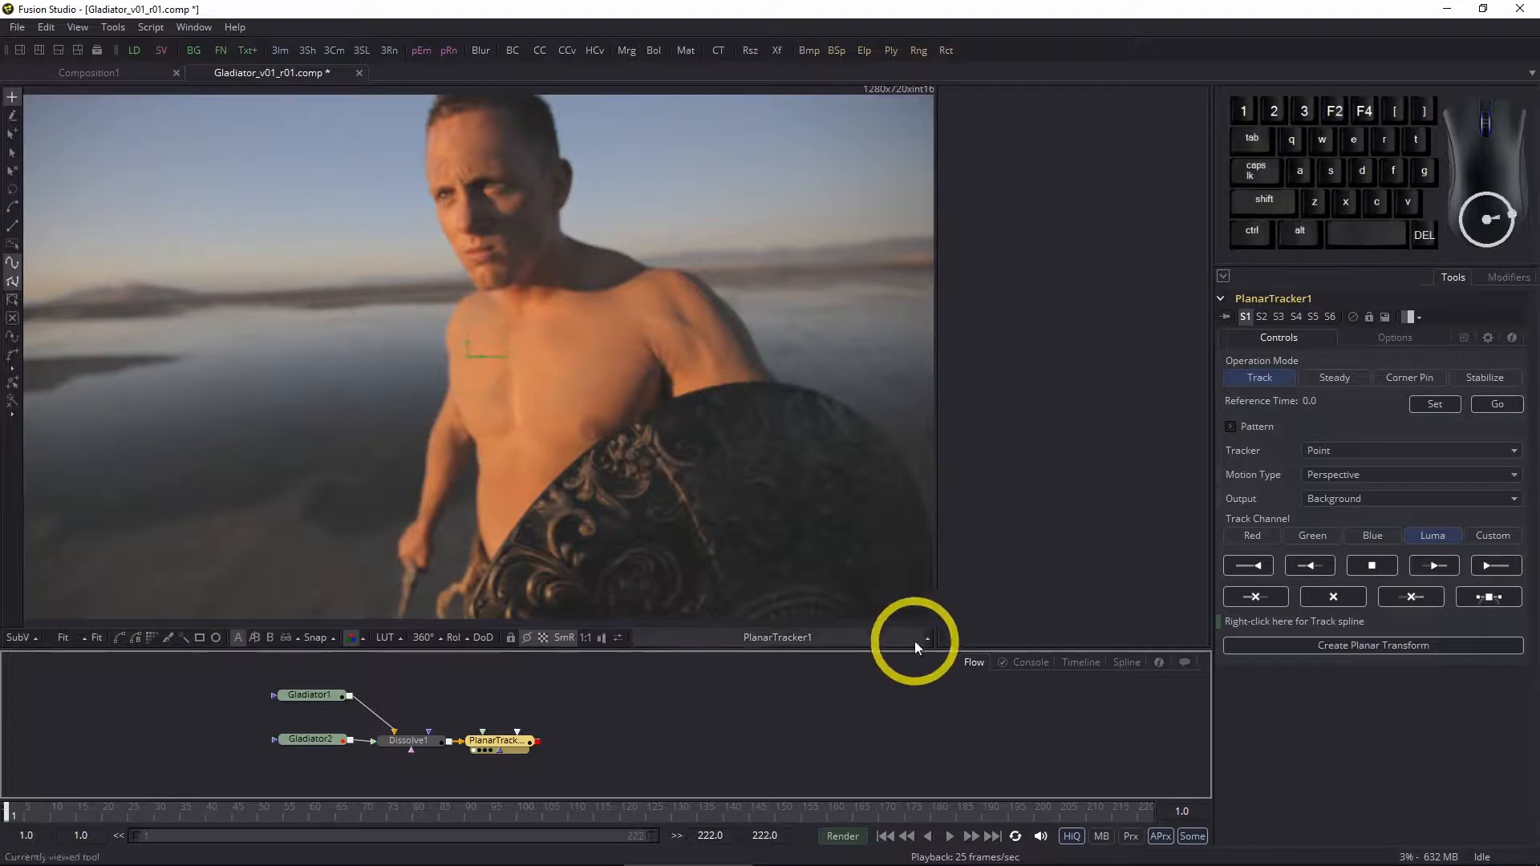
left_click(1387, 449)
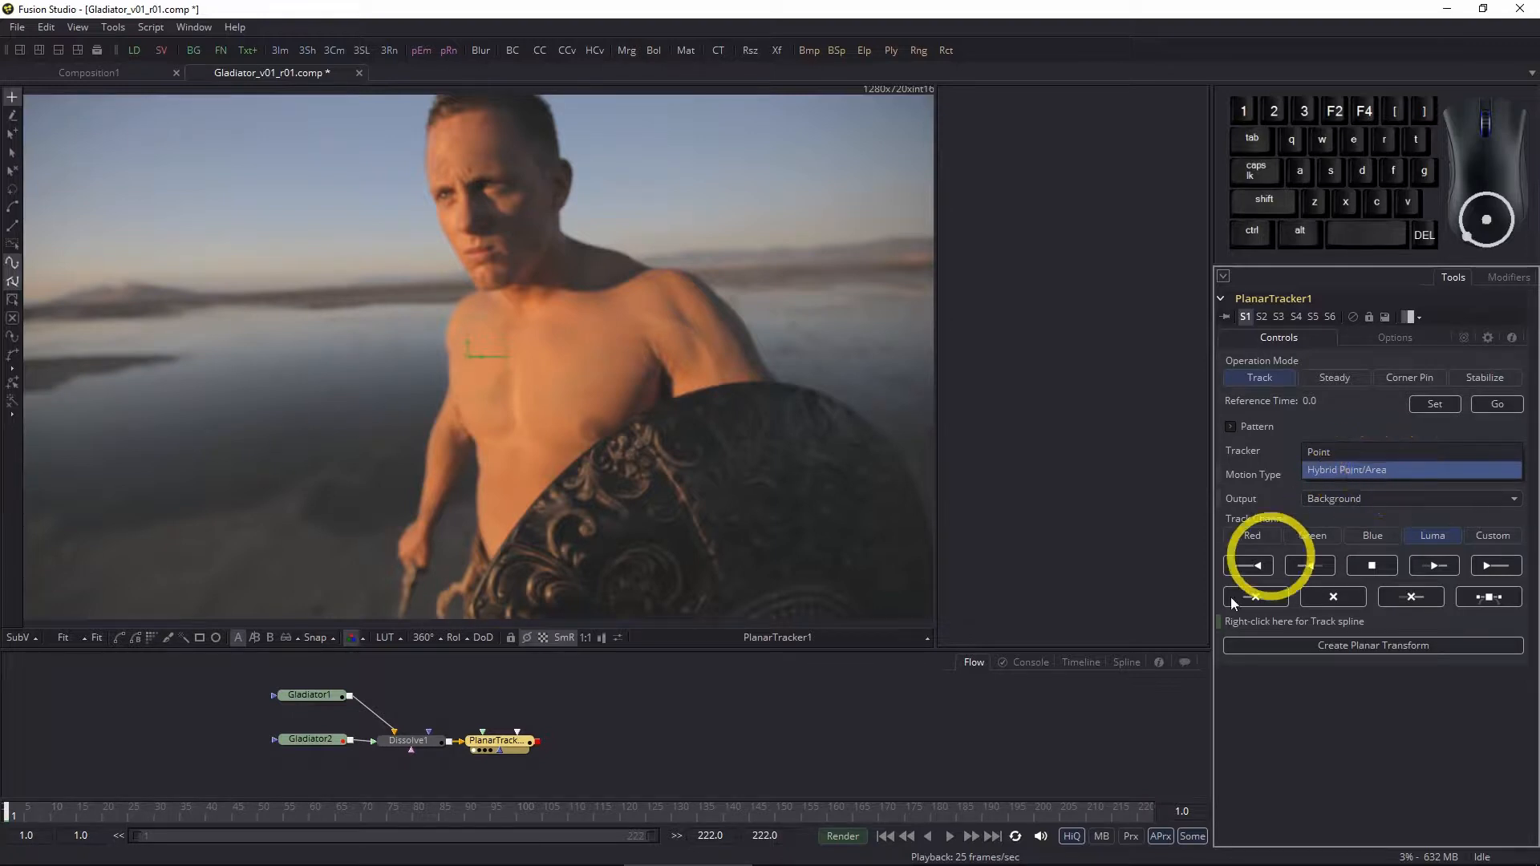
left_click(877, 709)
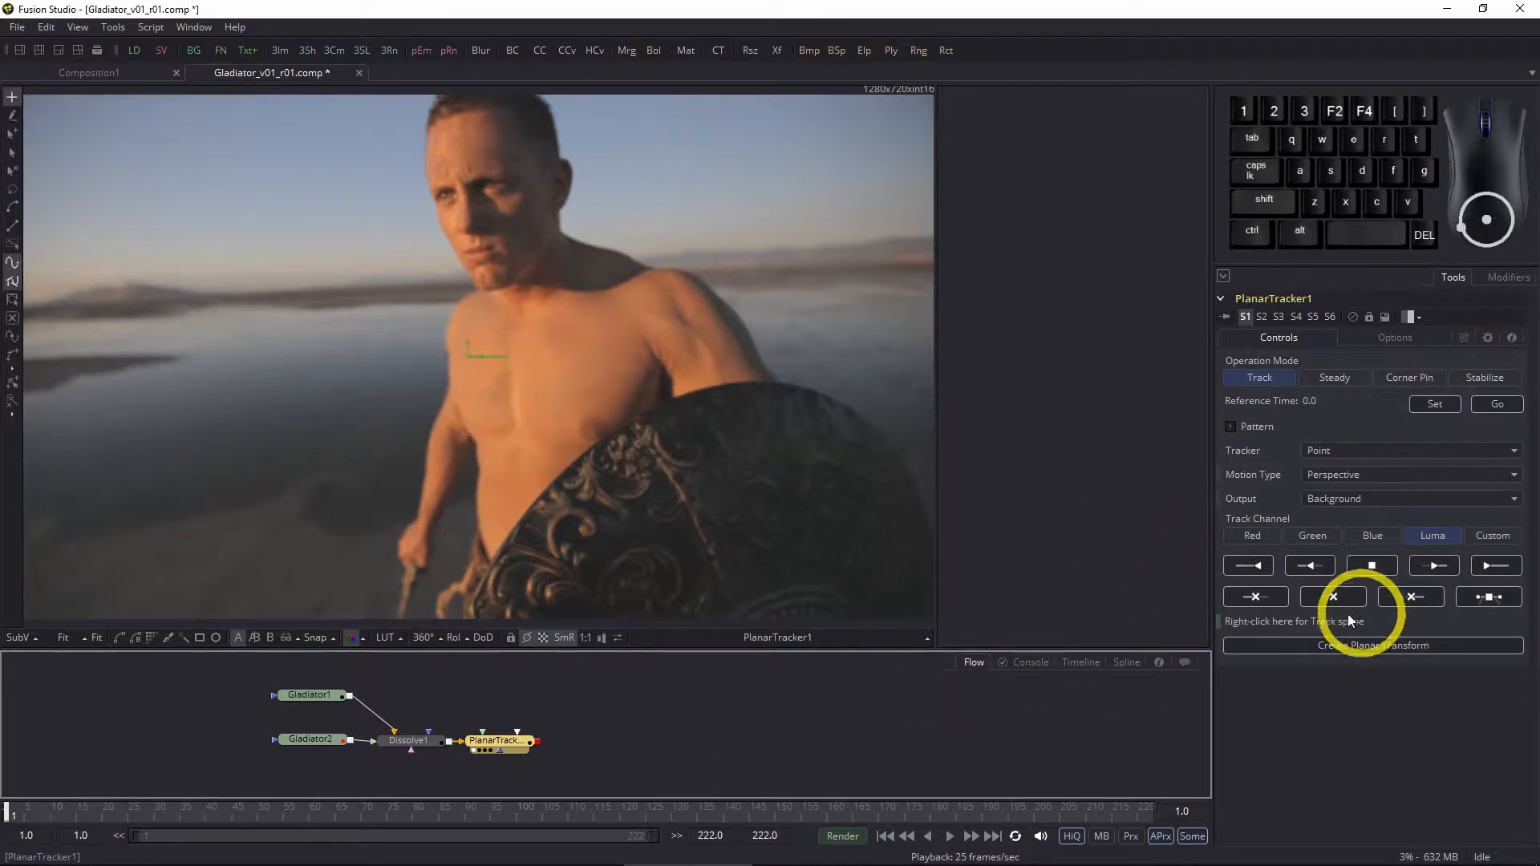
- Try to track forward to the end of the clip without a pattern polygon, and dismiss the message
left_click(1489, 566)
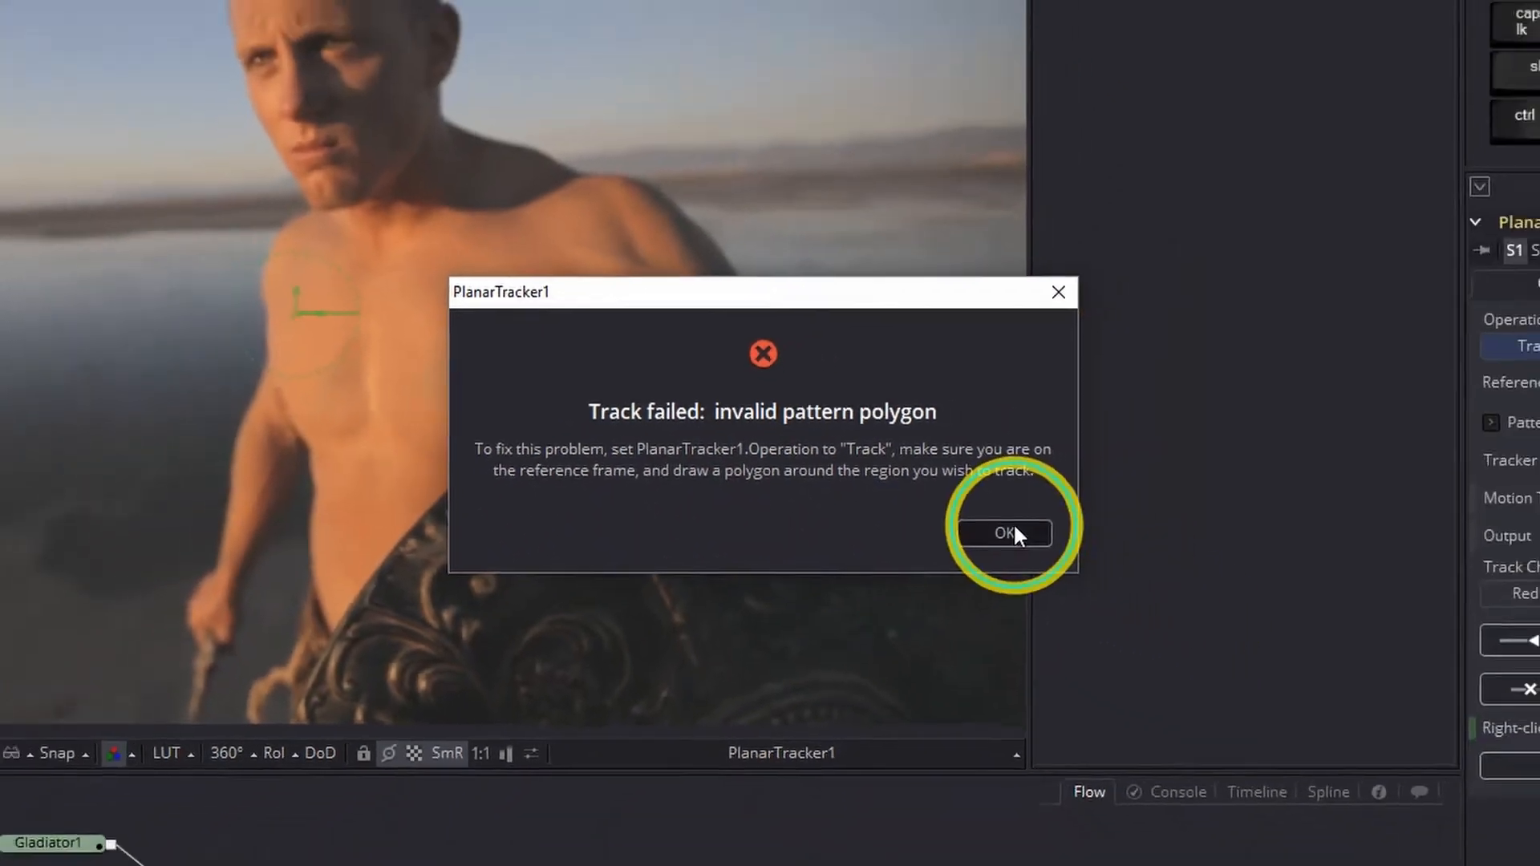
left_click(1069, 560)
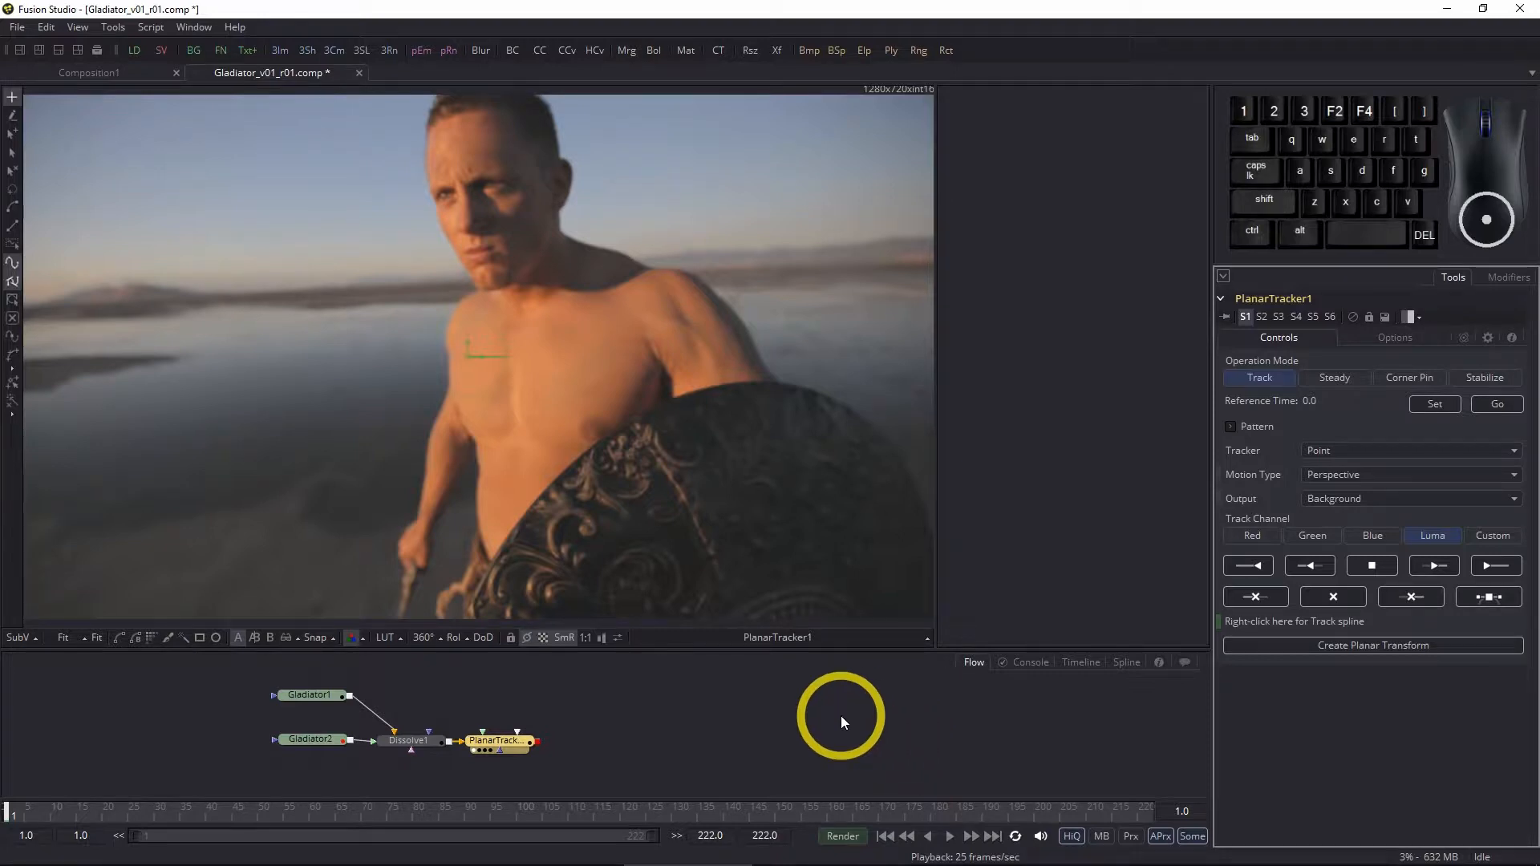
- Inspect the shot at its last frame and at frame 111, and examine the Motion Type options, keeping Perspective
left_click(993, 836)
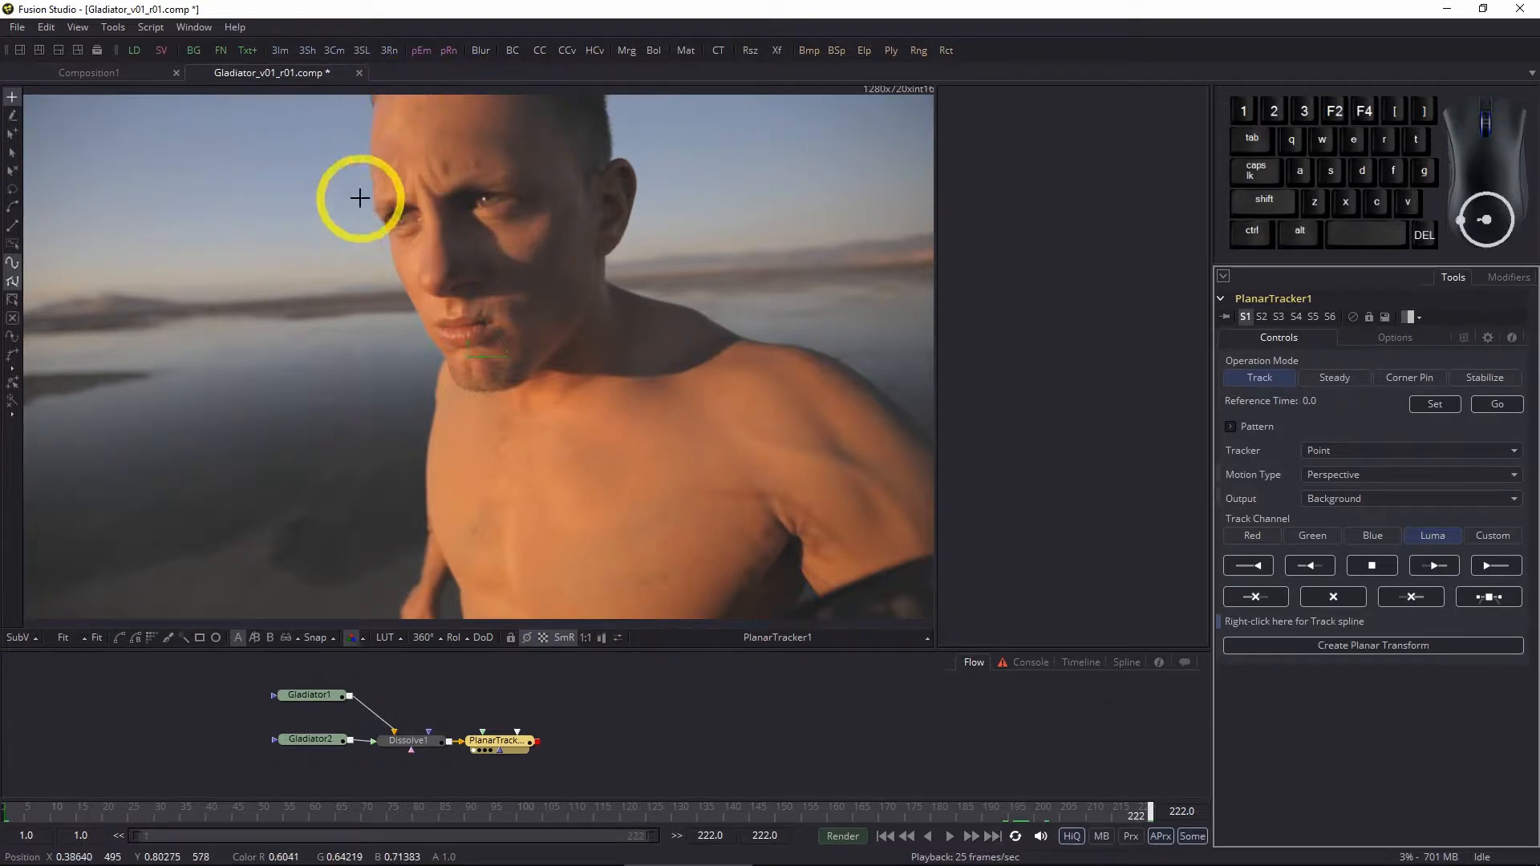
left_click_drag(1150, 815, 574, 817)
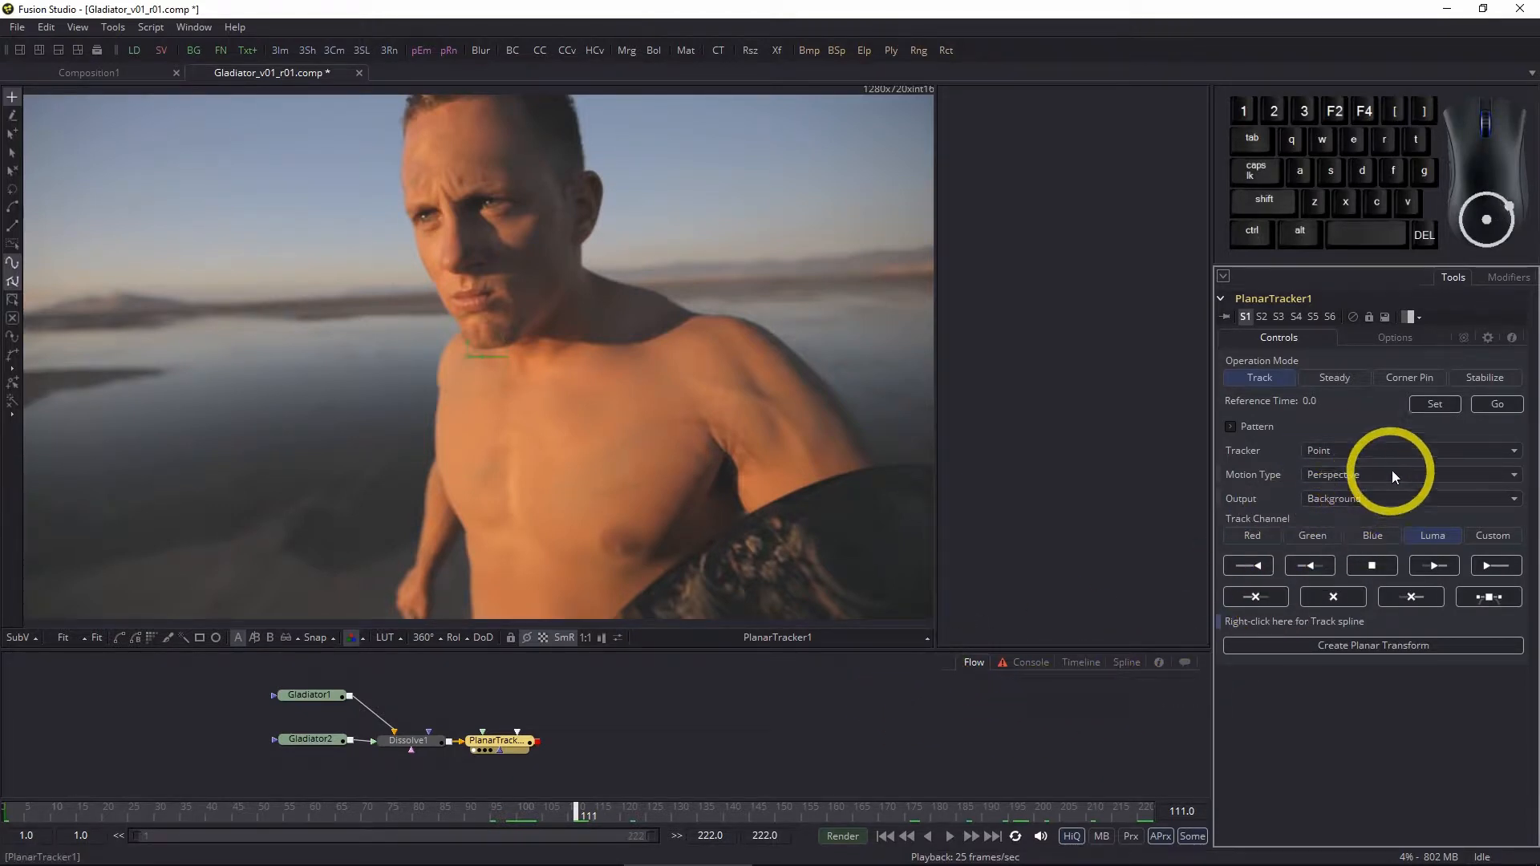
left_click(1514, 478)
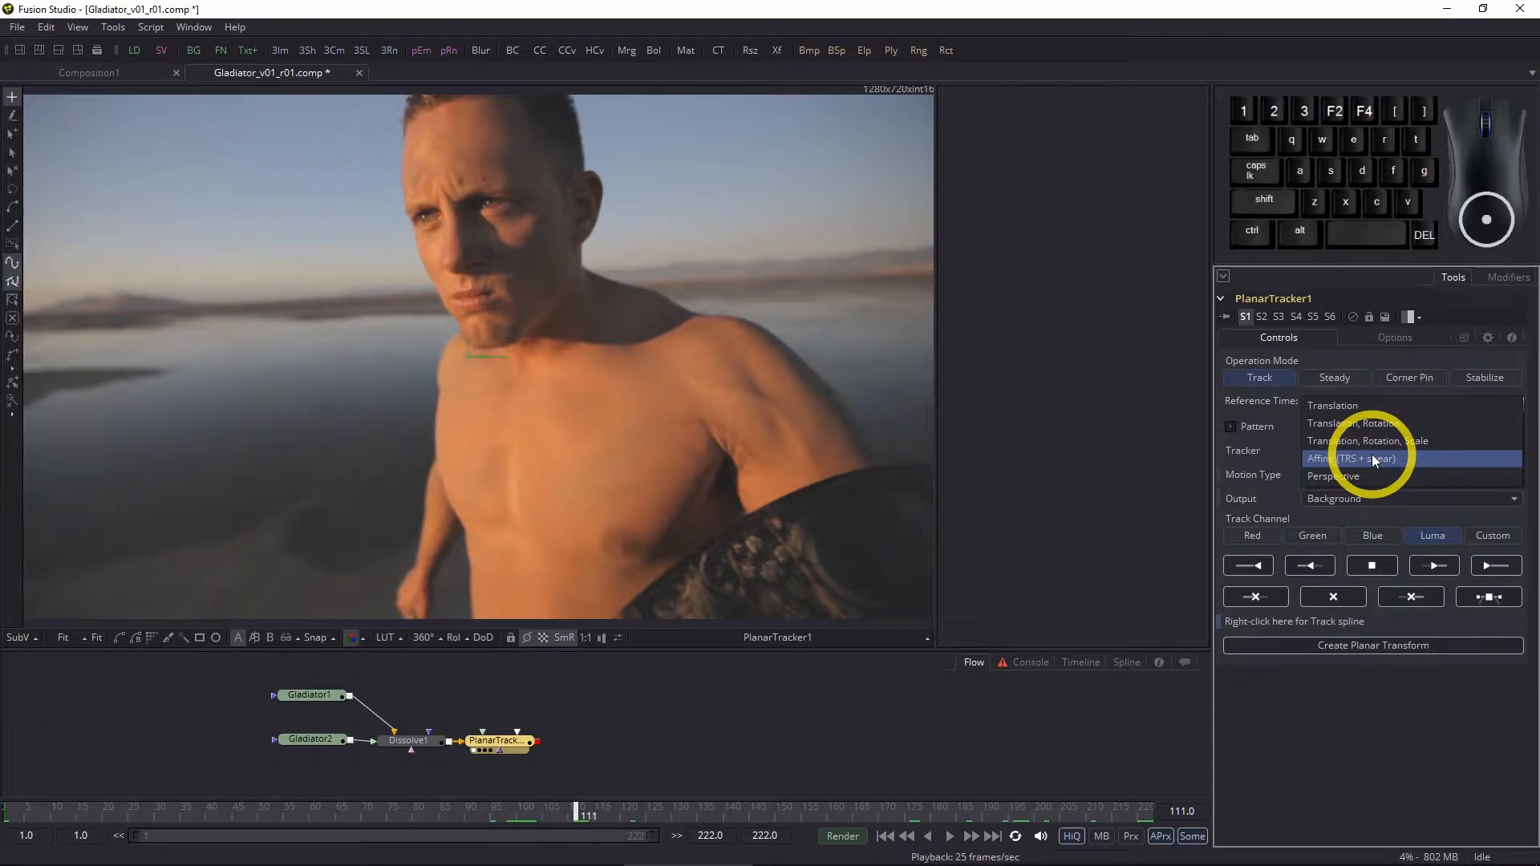
left_click(868, 700)
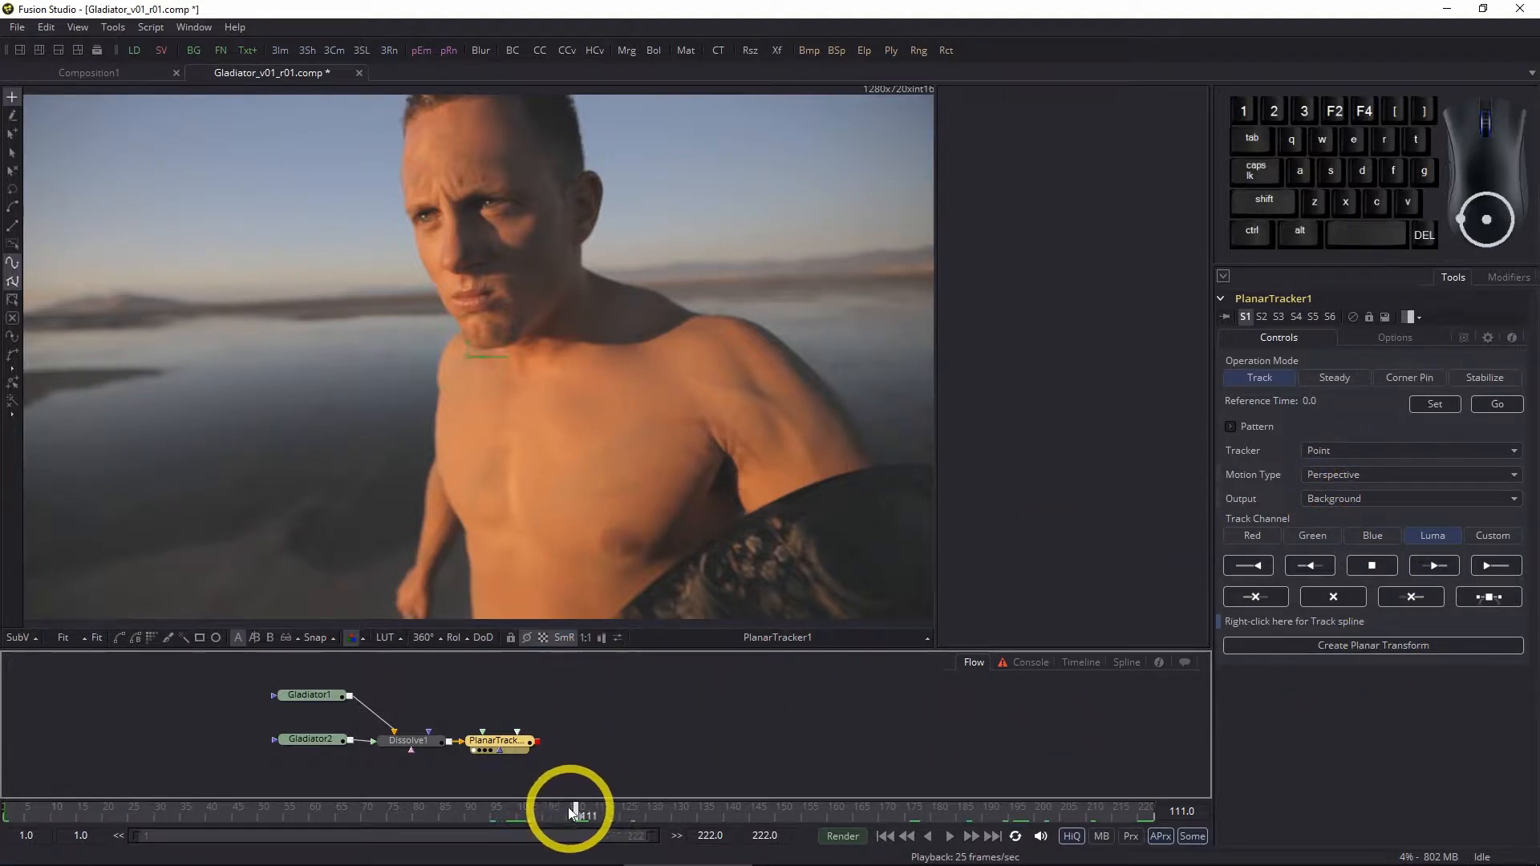
- Compare the clip's last frame with its first frame, ending on frame 1
left_click(993, 837)
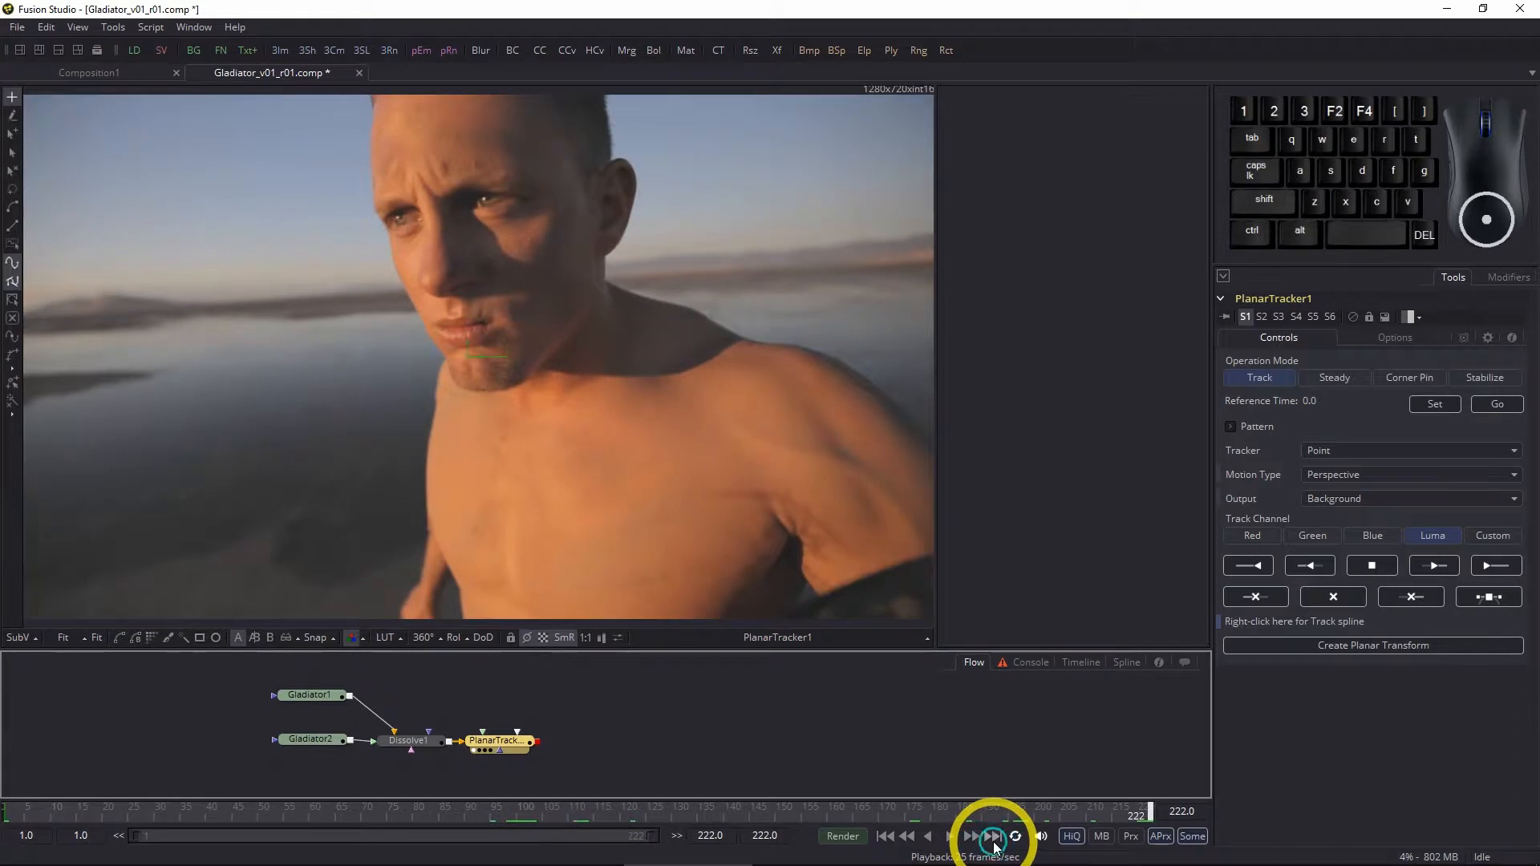
left_click(885, 836)
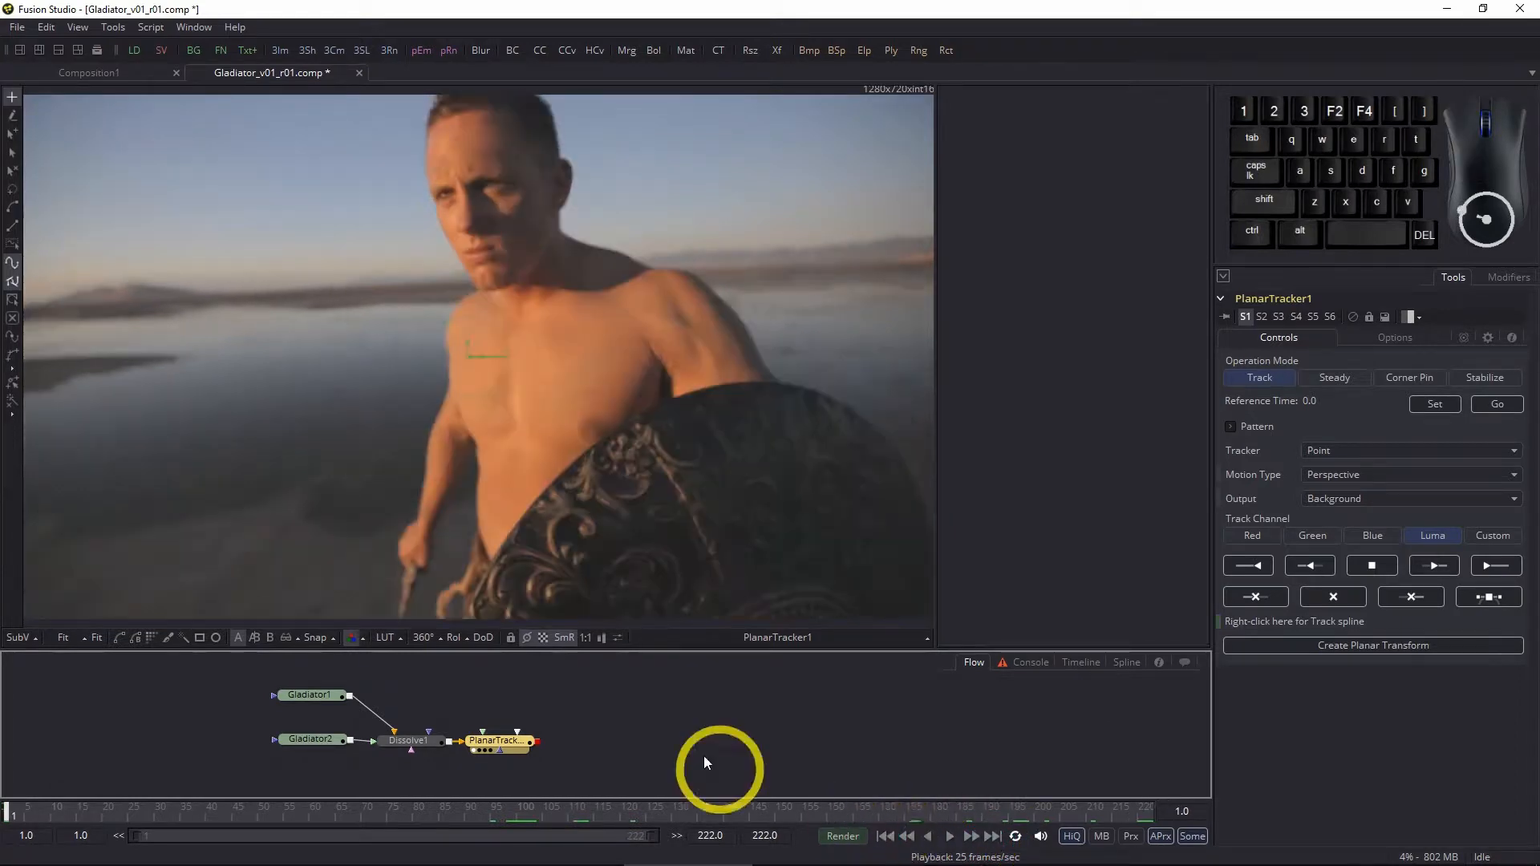
- At frame 111, set the planar tracker's Motion Type to Affine (TRS + shear) and its Reference Time to 111
left_click(565, 811)
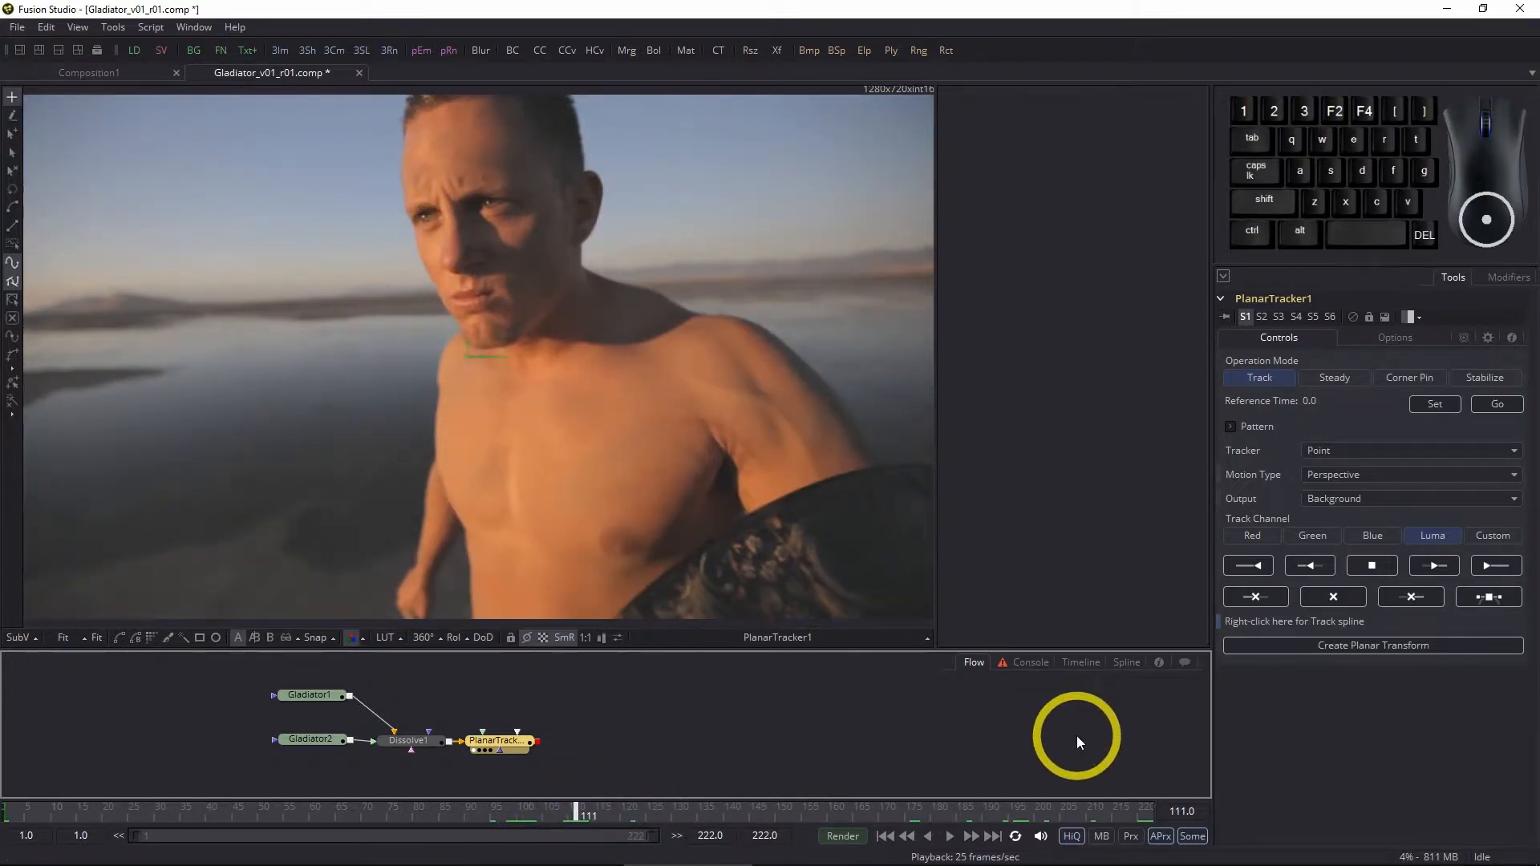
left_click(1355, 478)
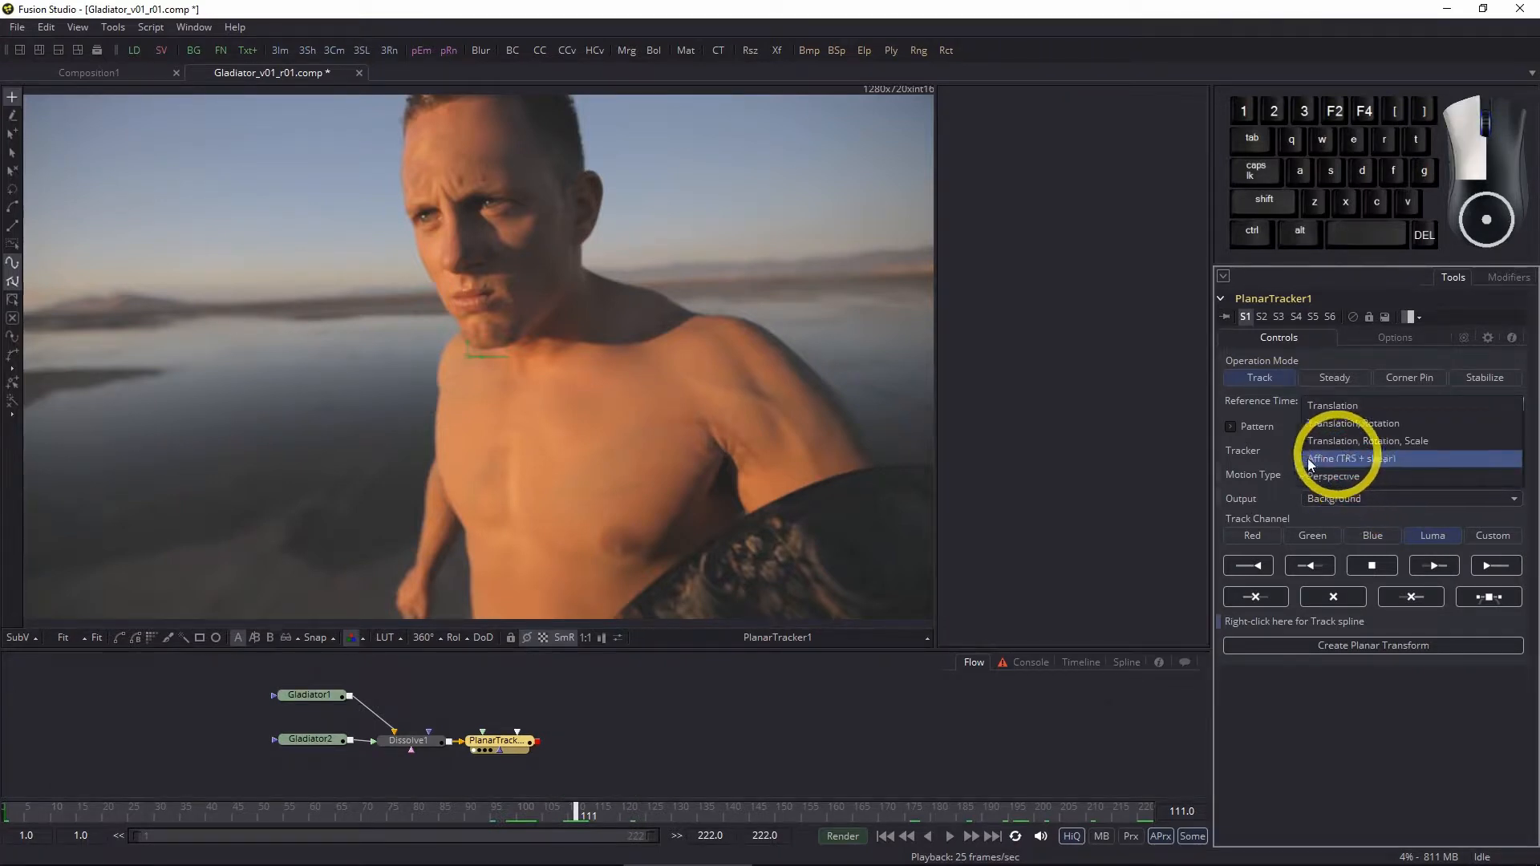
left_click(1355, 457)
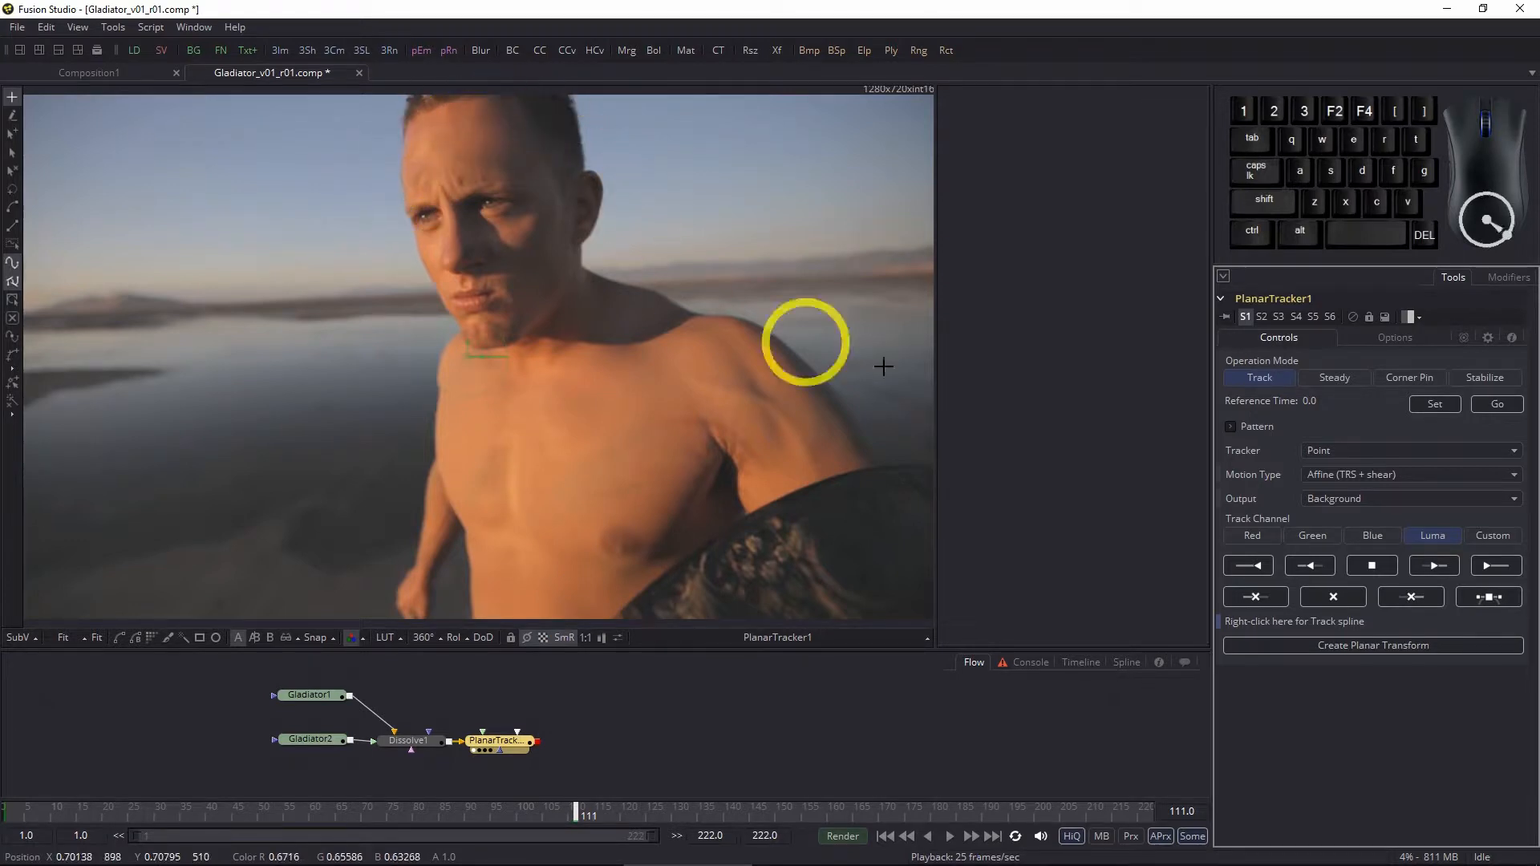
left_click(1412, 473)
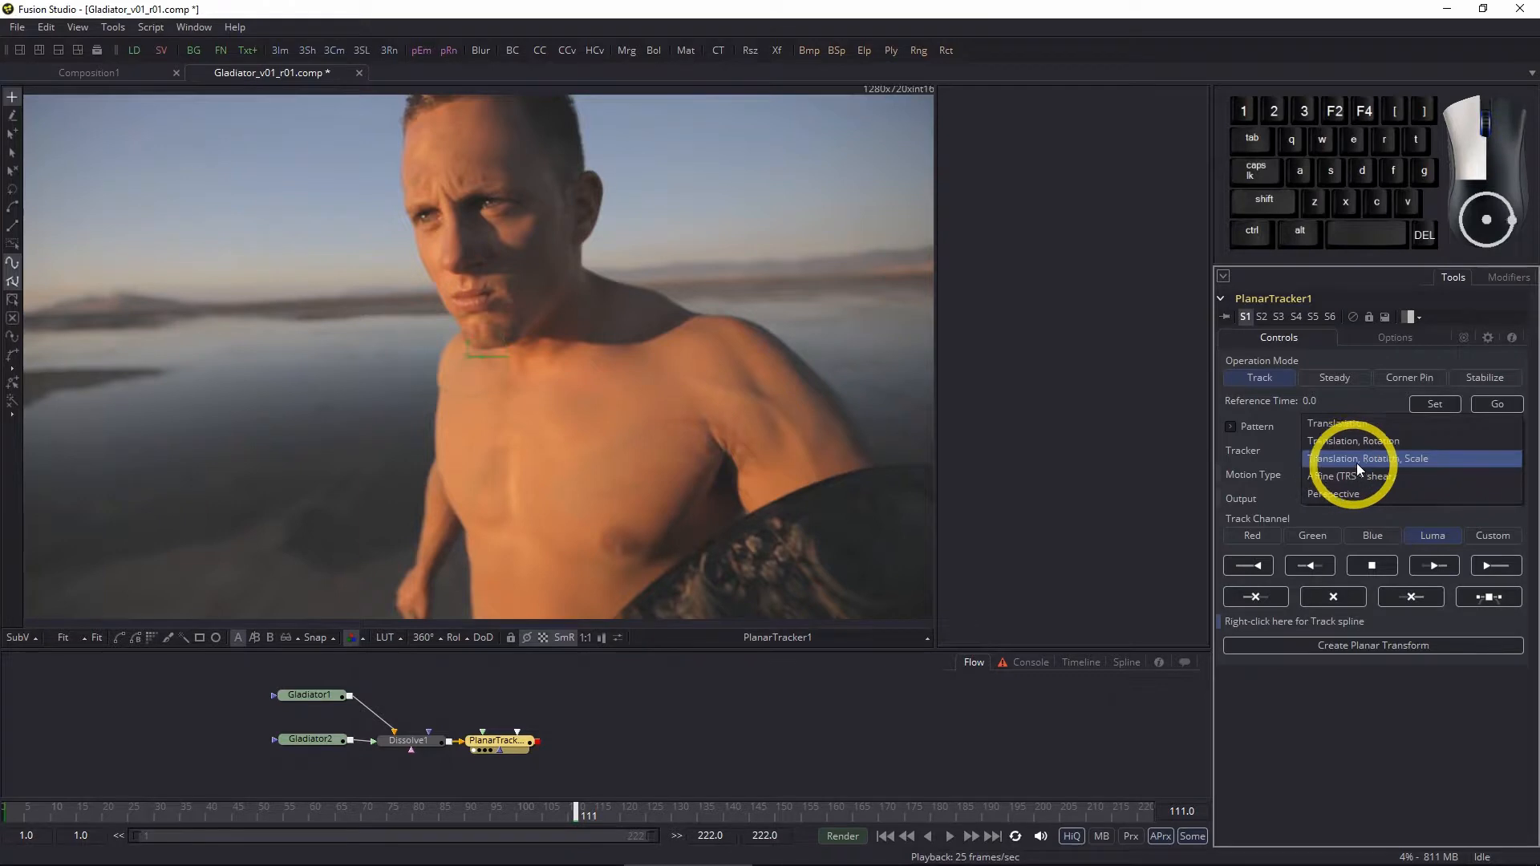
left_click(973, 704)
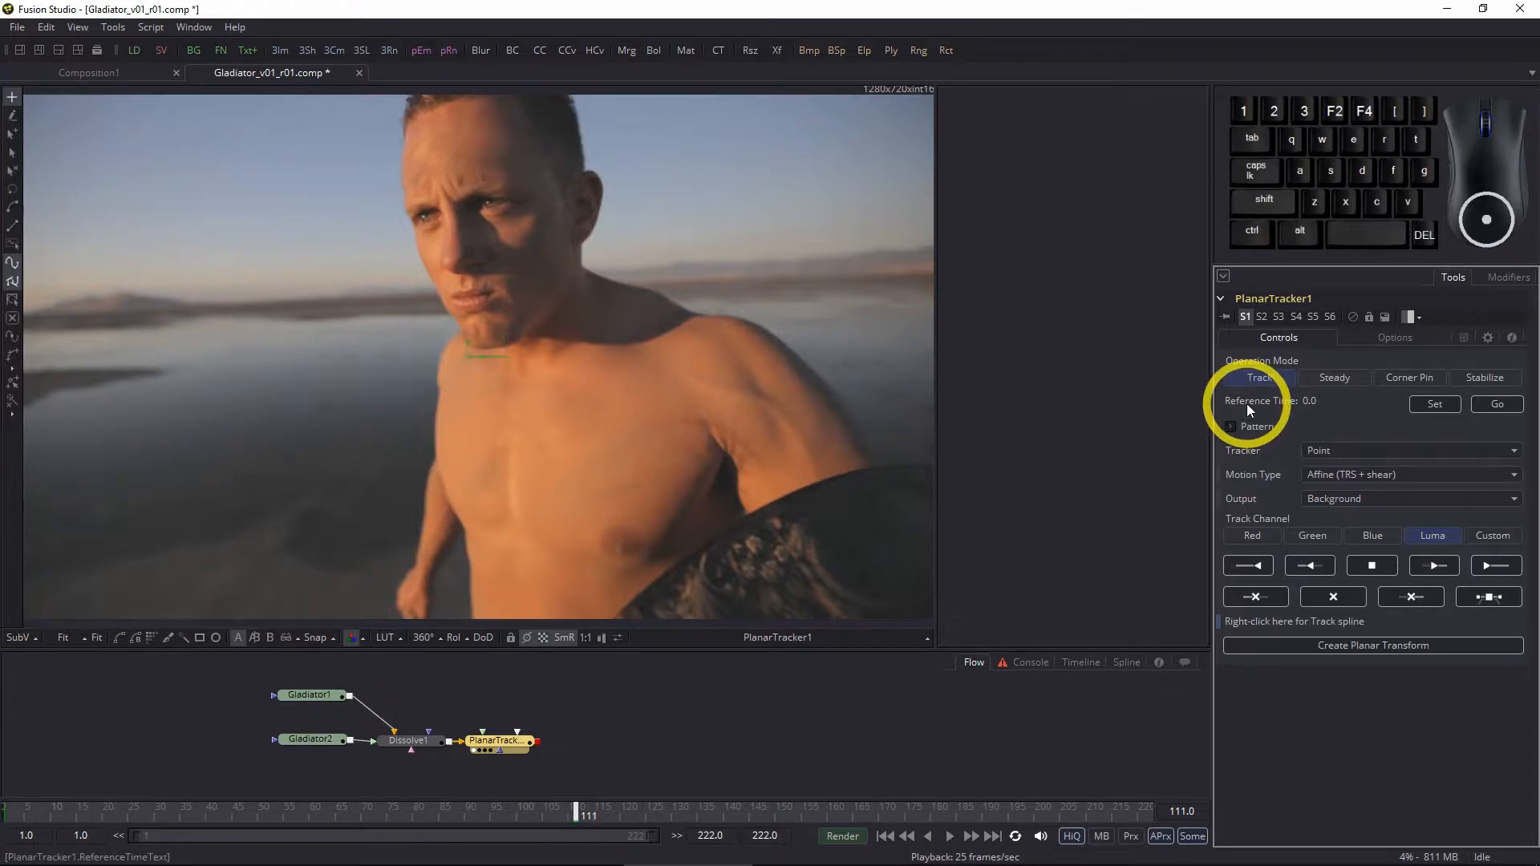
left_click(1435, 403)
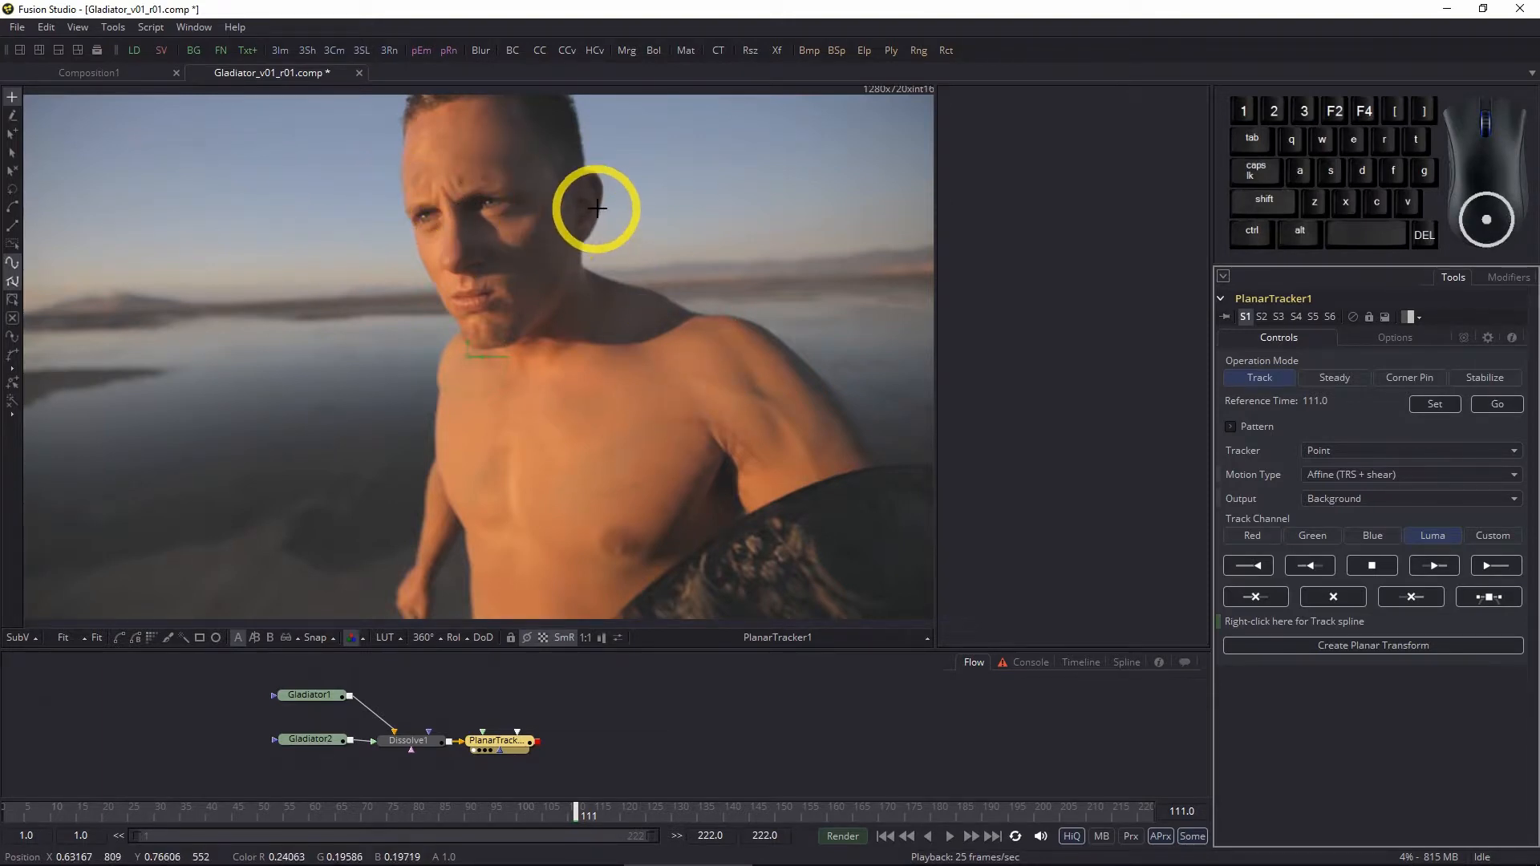
- Draw a closed pattern polygon around the gladiator's forehead, from the eyebrows up to the hairline
left_click(450, 210)
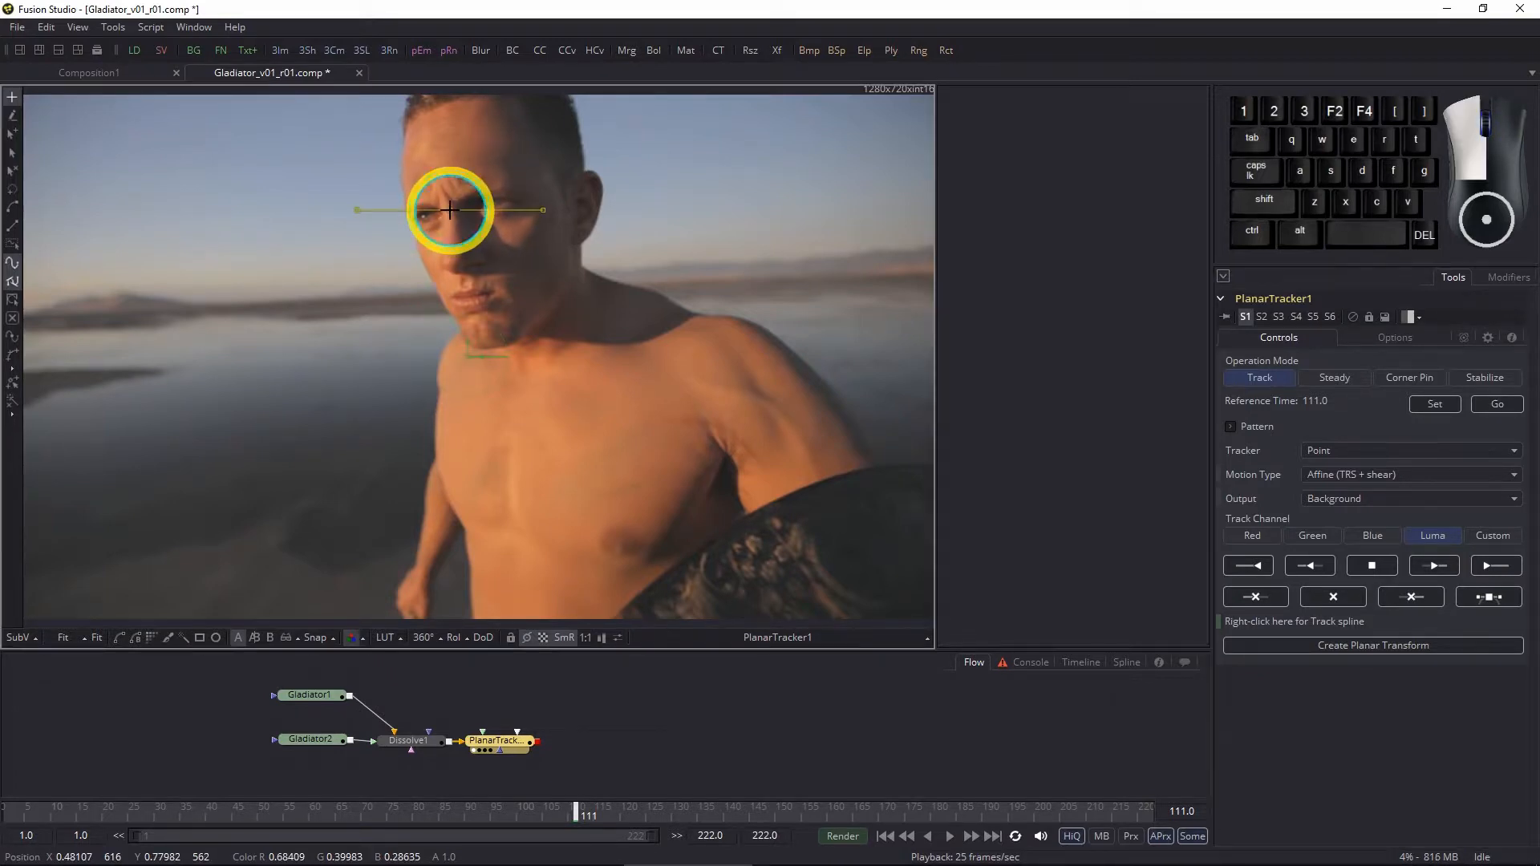
left_click(409, 211)
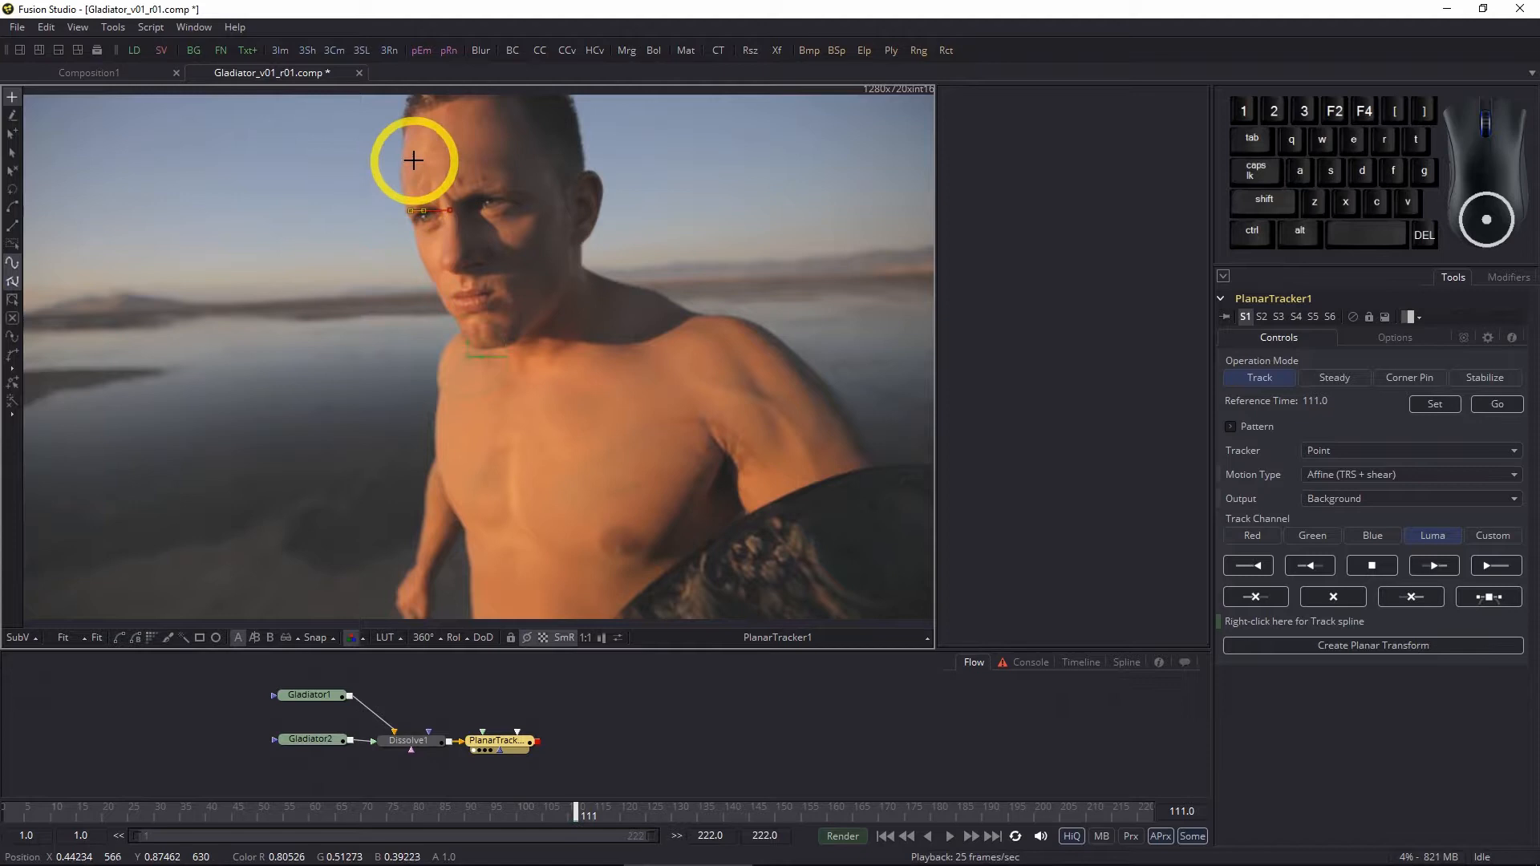
left_click(404, 159)
left_click(412, 121)
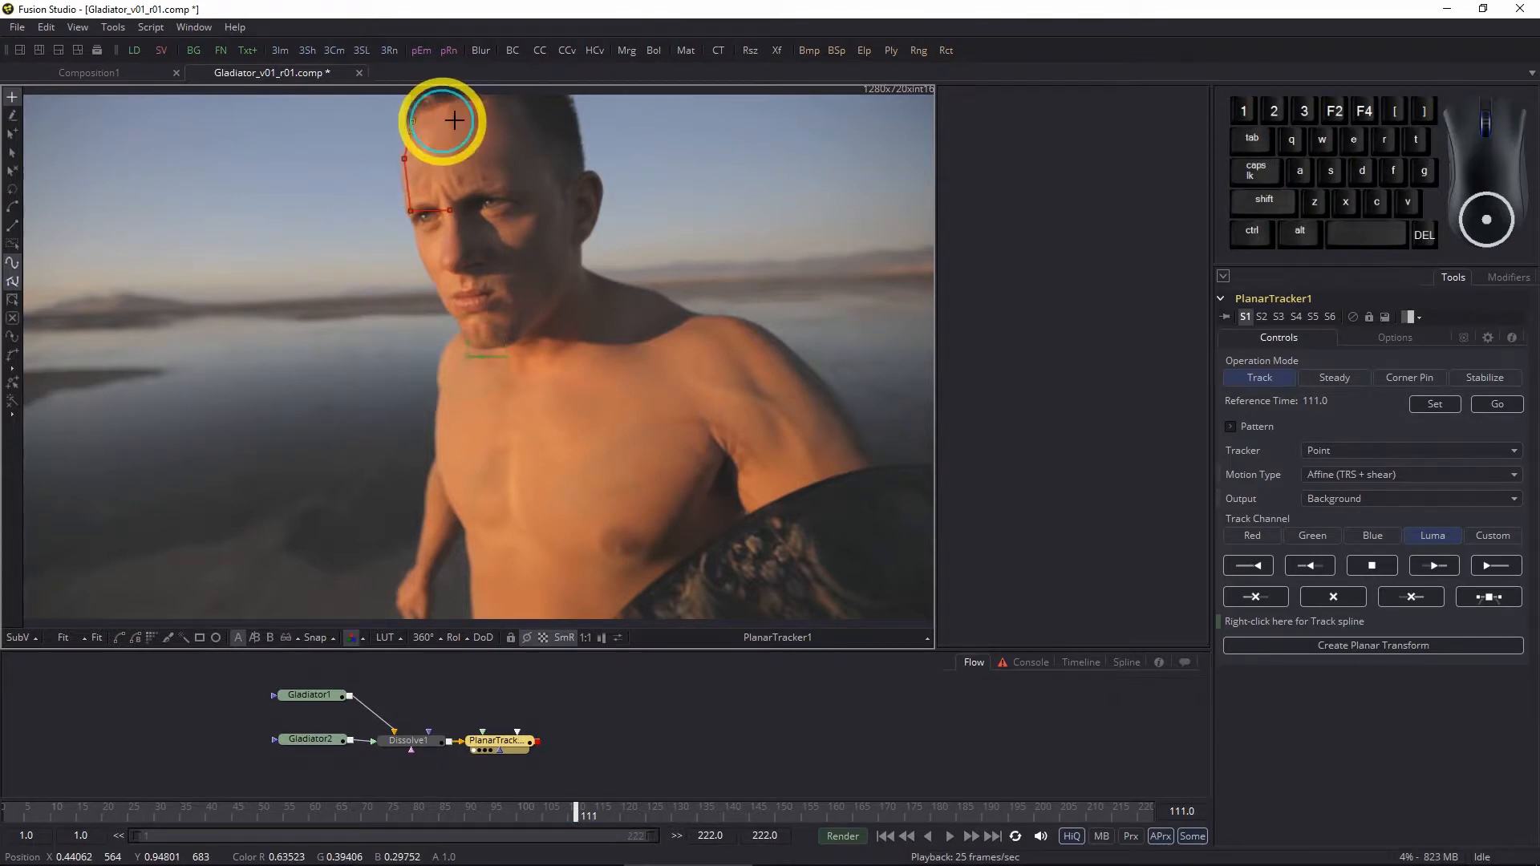
left_click(495, 101)
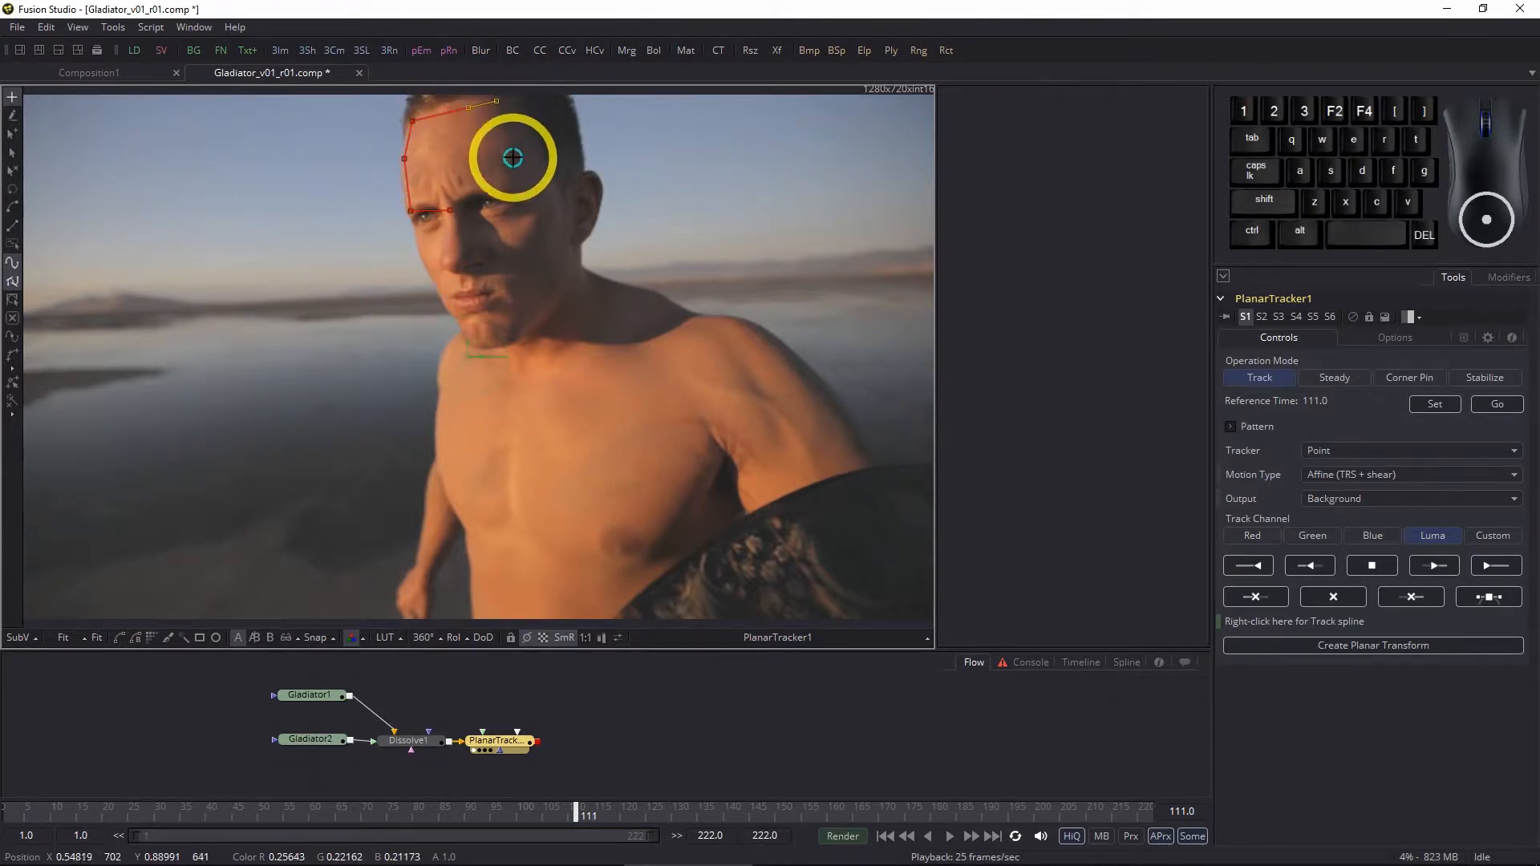
left_click(514, 143)
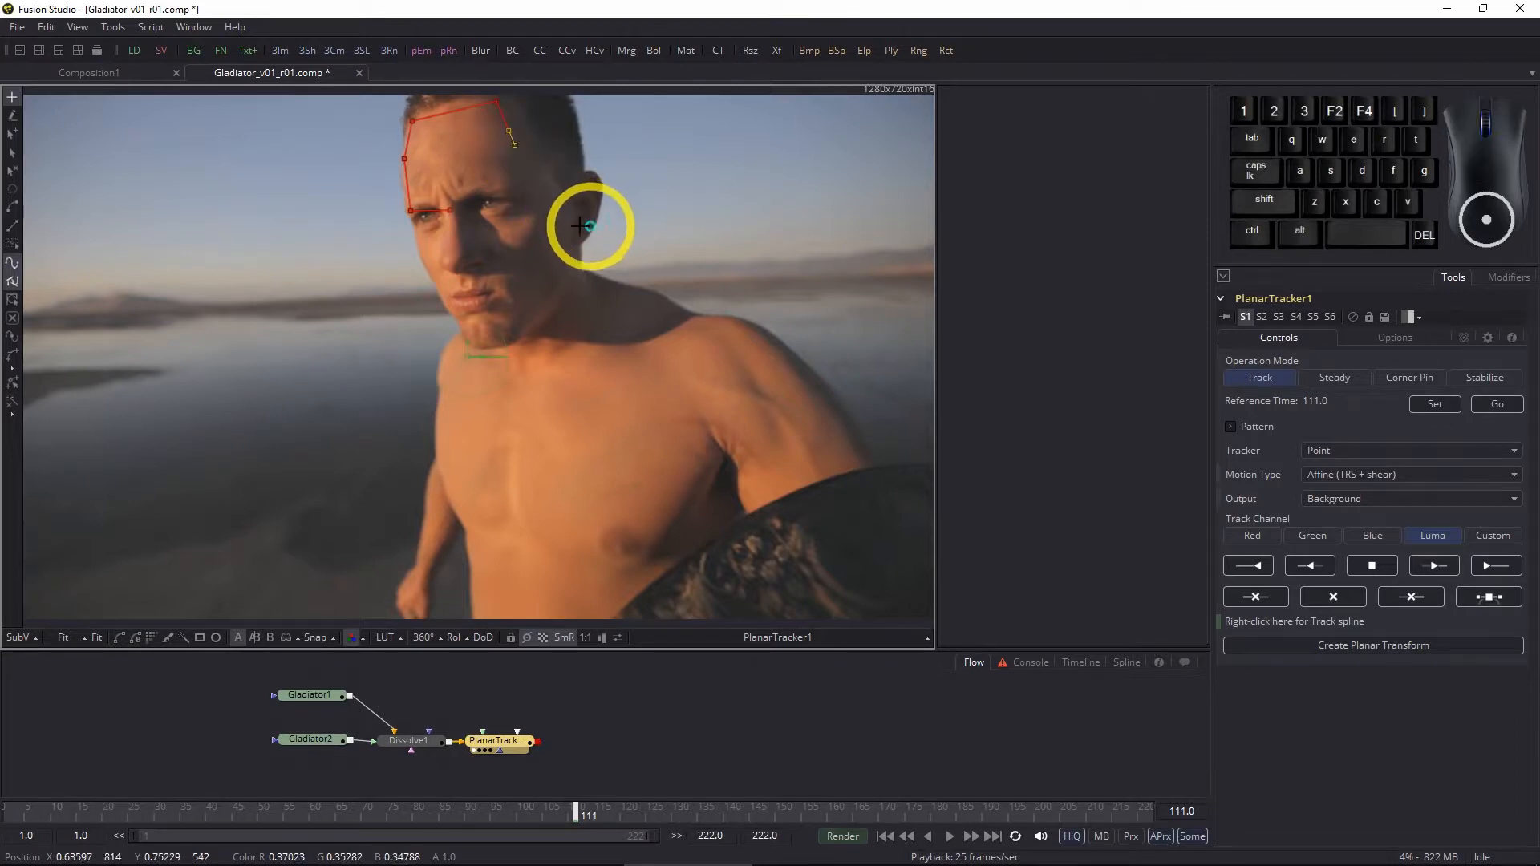
left_click(508, 196)
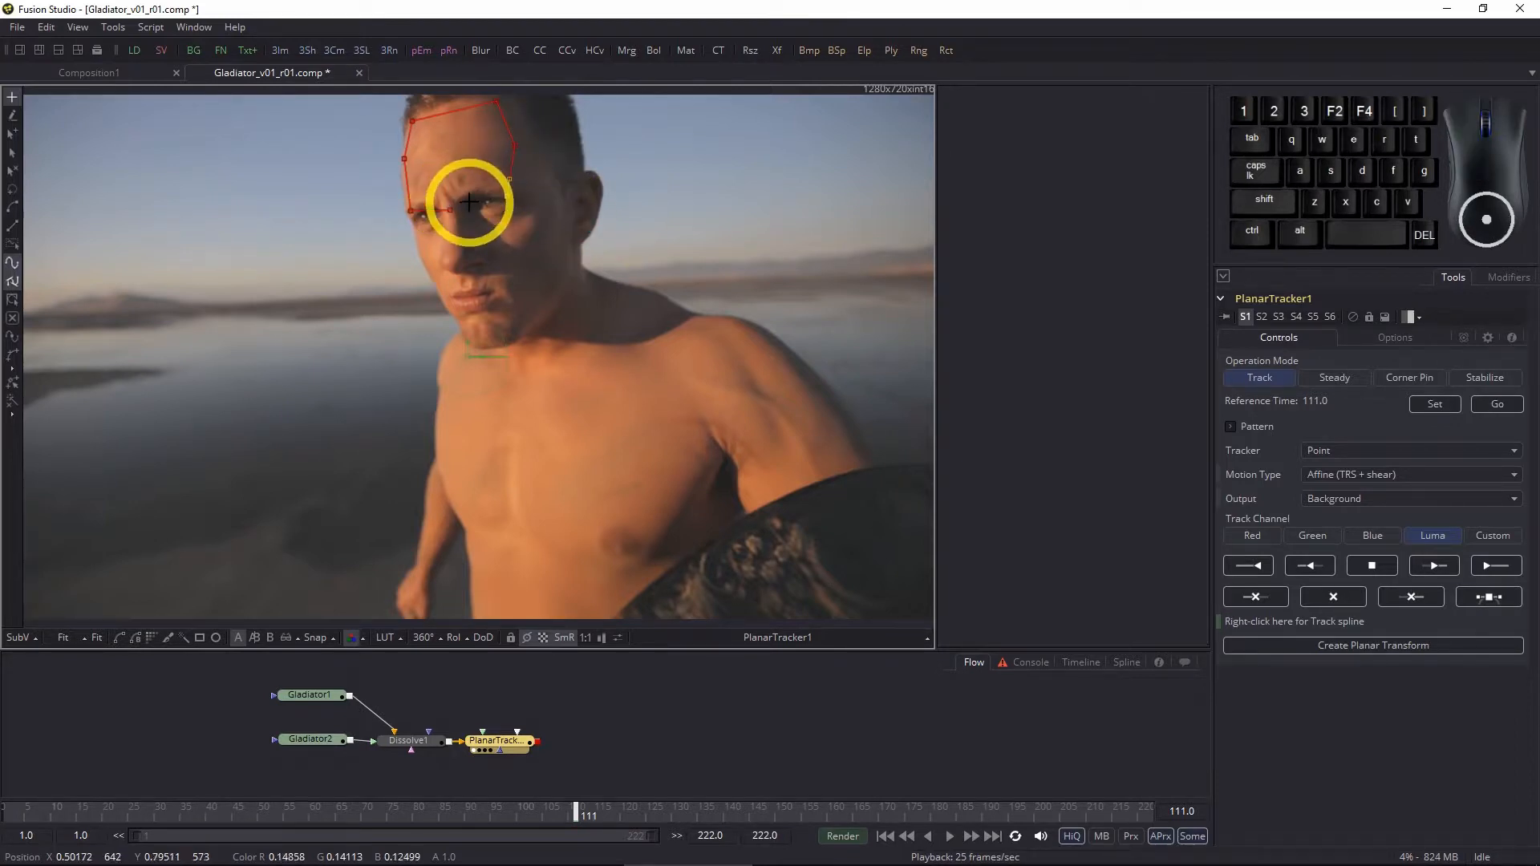
left_click(448, 211)
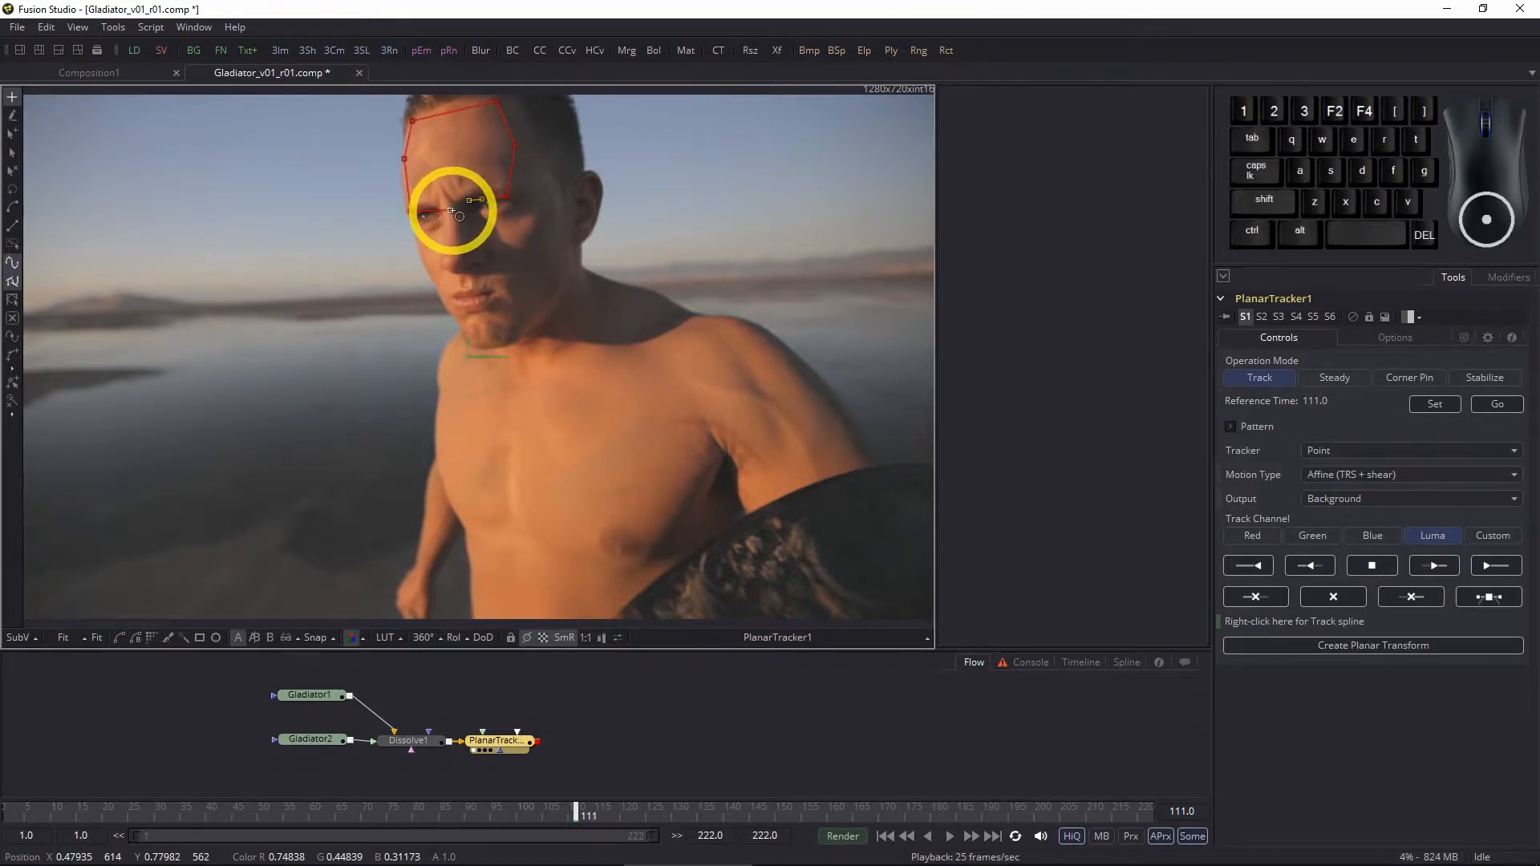
left_click(452, 212)
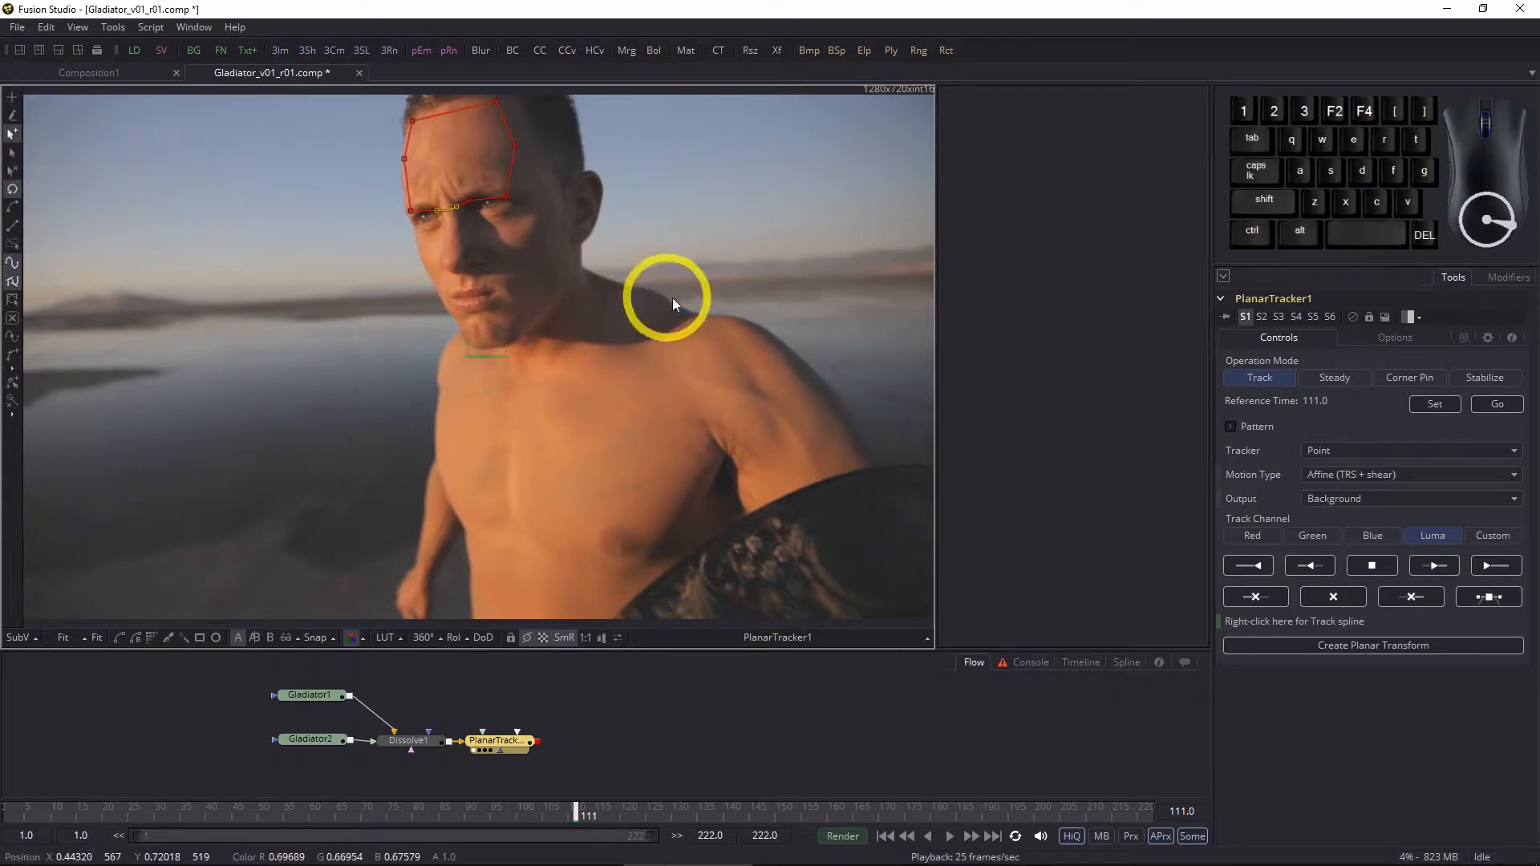
- Modify the forehead polygon's lower points so its bottom edge follows the eyebrow line
left_click(13, 152)
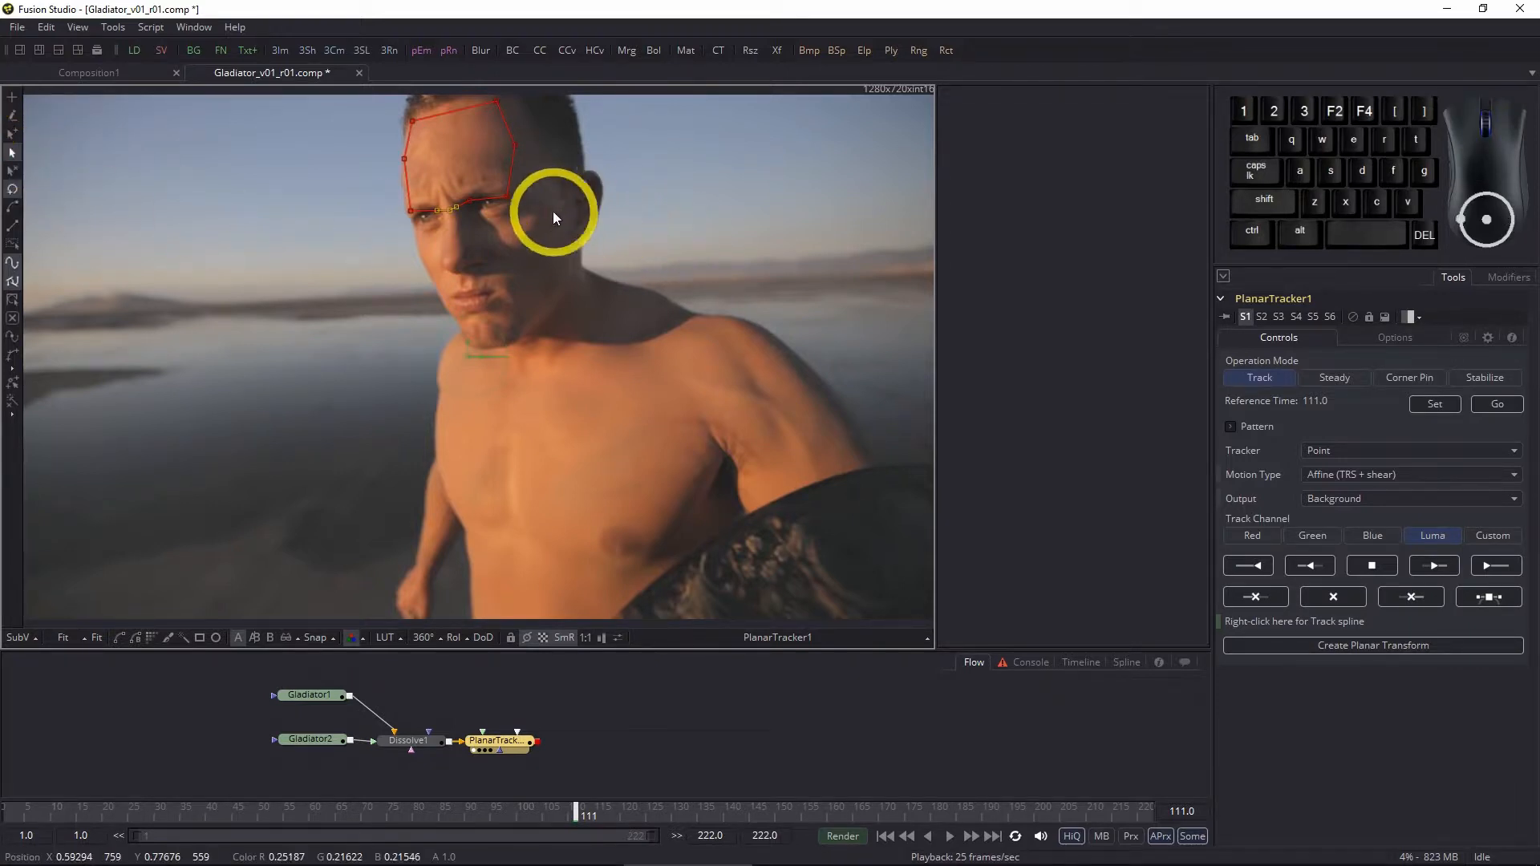
left_click_drag(505, 196, 470, 199)
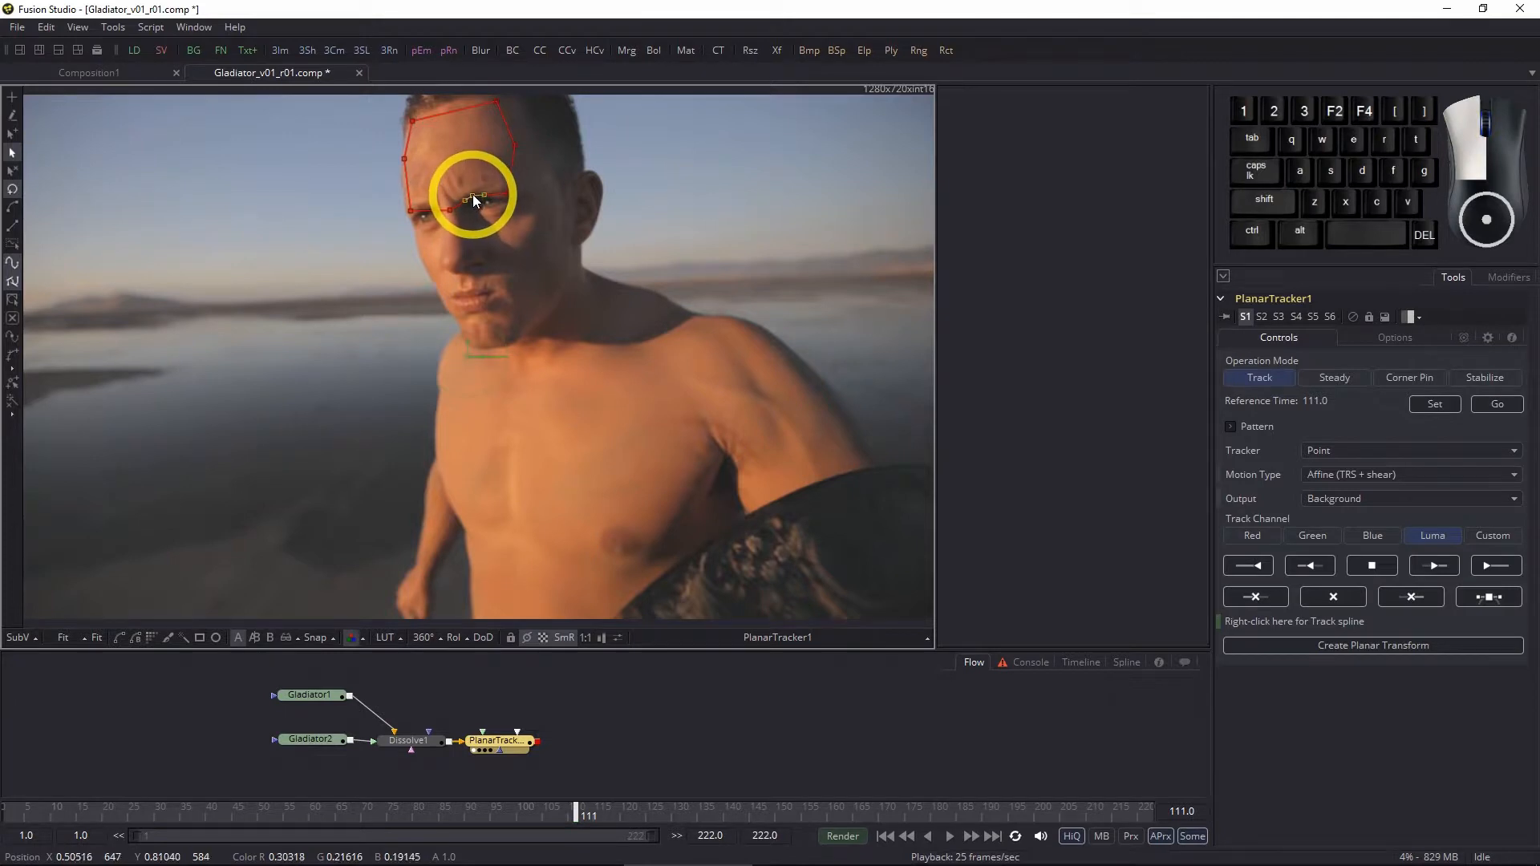
left_click(412, 212)
left_click_drag(414, 212, 451, 209)
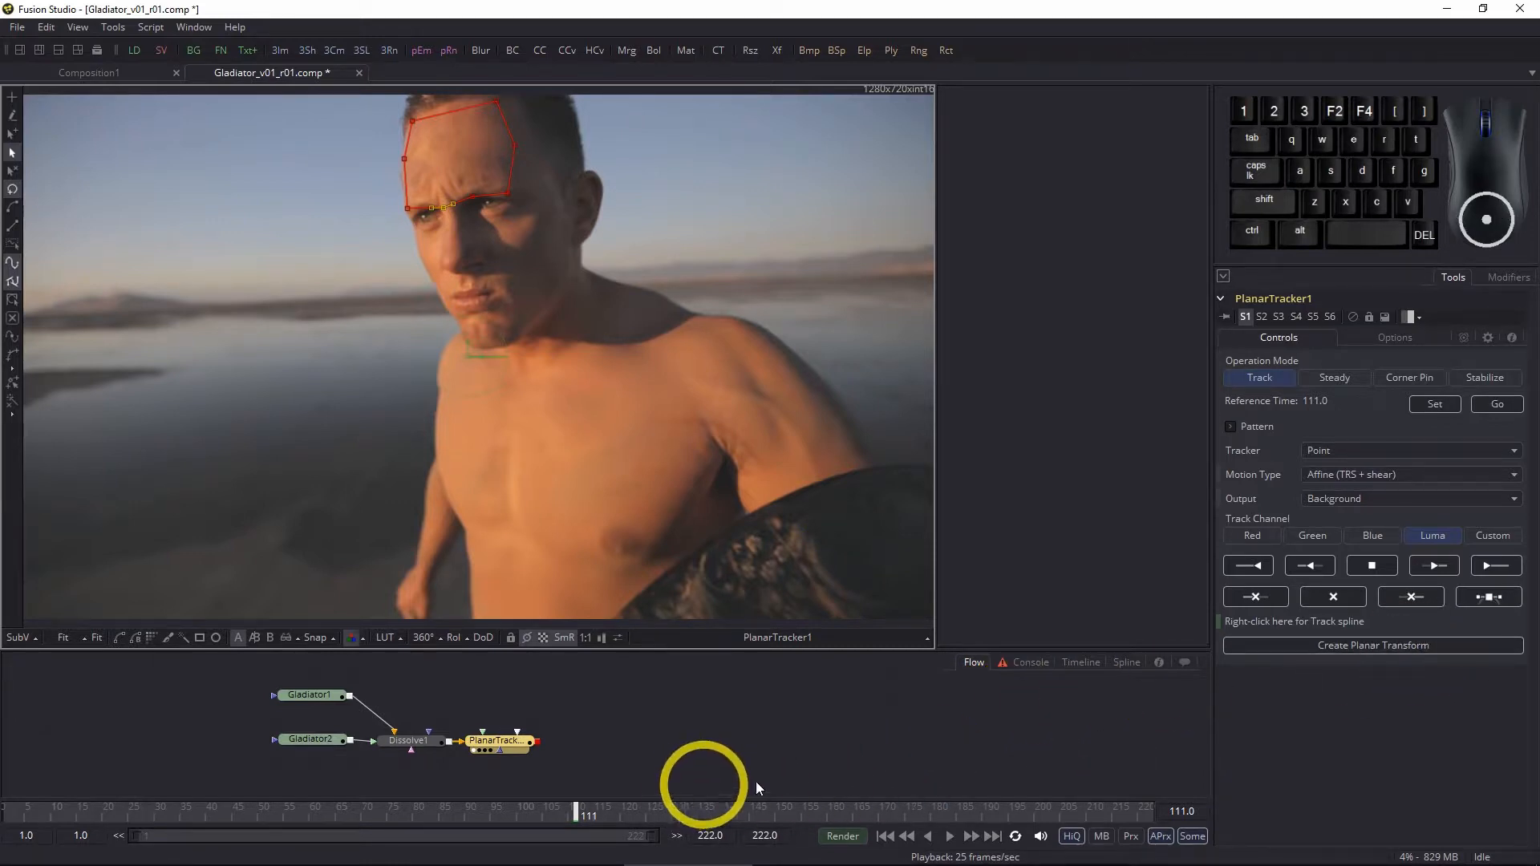
- Track the forehead from reference frame 111 forward to the clip's end, and from frame 111 backward to the start
left_click(1497, 565)
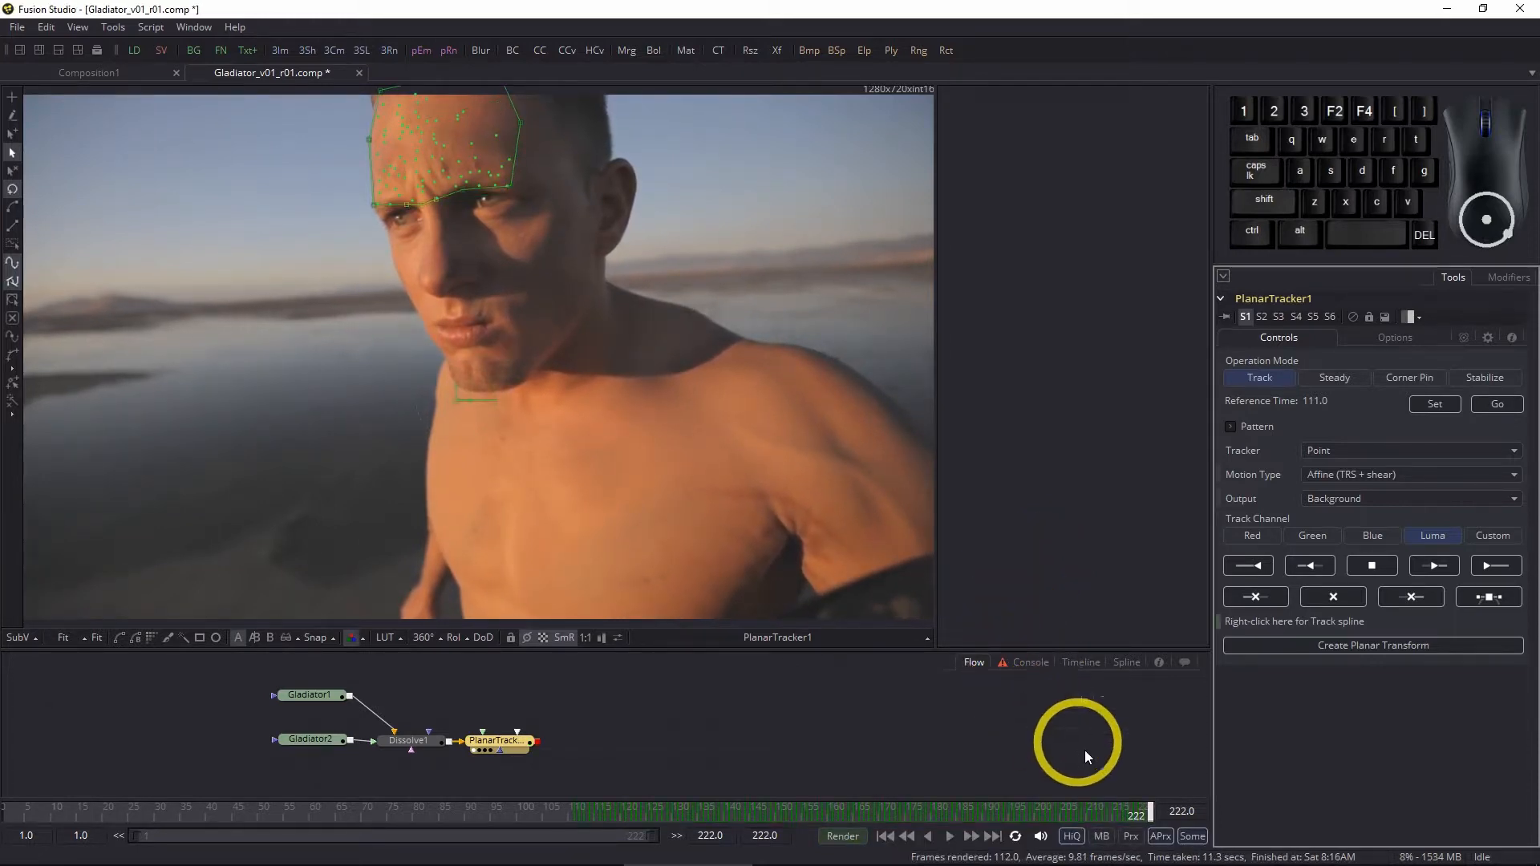
left_click(1150, 814)
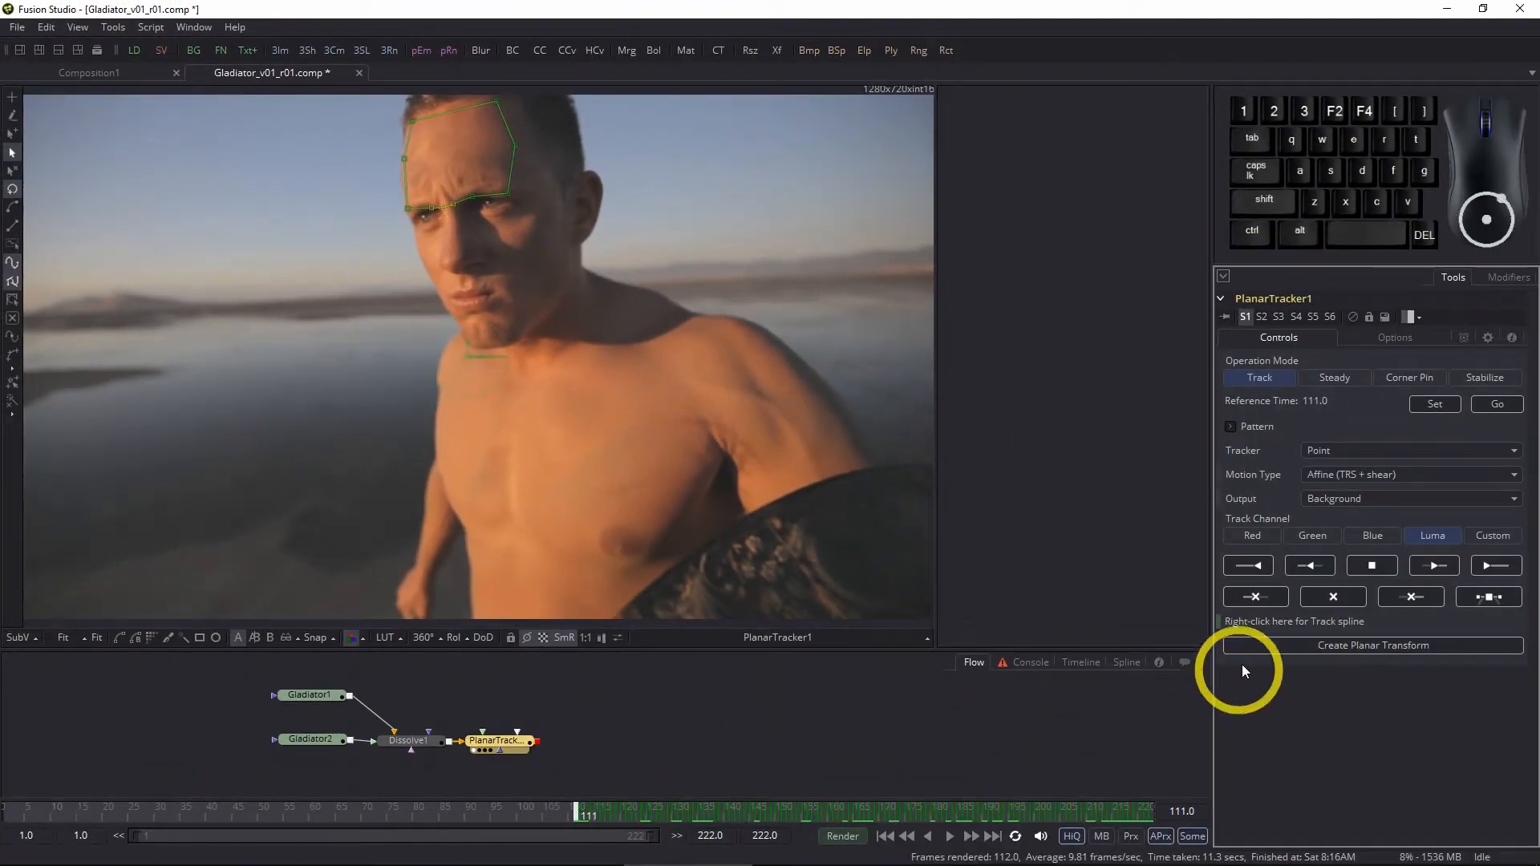
left_click(1251, 566)
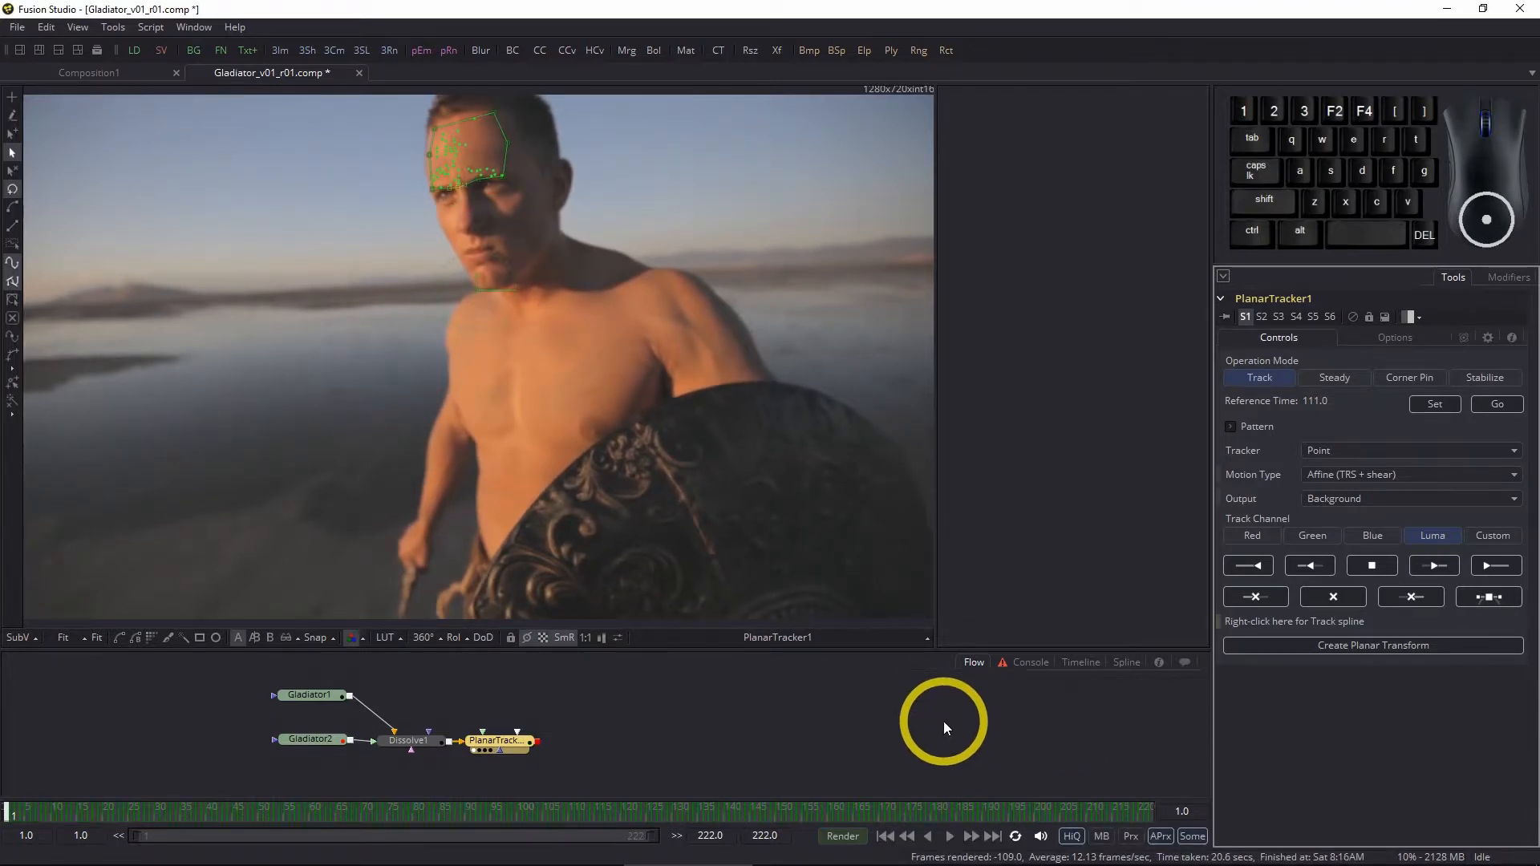
- Enable proxy mode with high quality and auto proxy off, and play the tracked clip from frame 1 to review it
mouse_move(13, 815)
left_mouse_down()
mouse_move(251, 843)
mouse_move(1157, 796)
mouse_move(665, 760)
mouse_move(400, 797)
mouse_move(7, 800)
left_mouse_up()
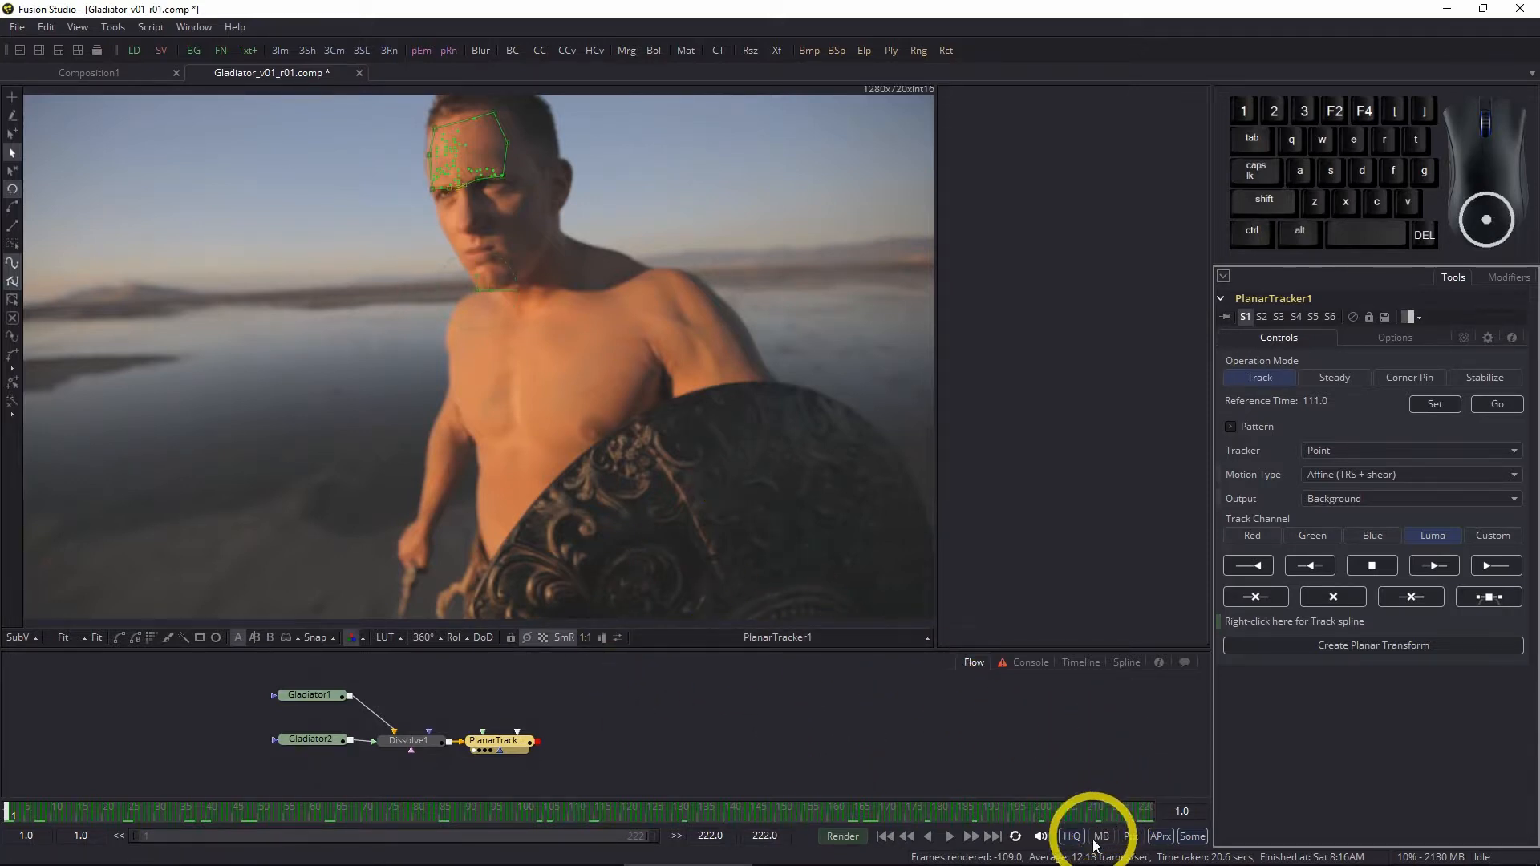
left_click(1162, 837)
left_click(1131, 835)
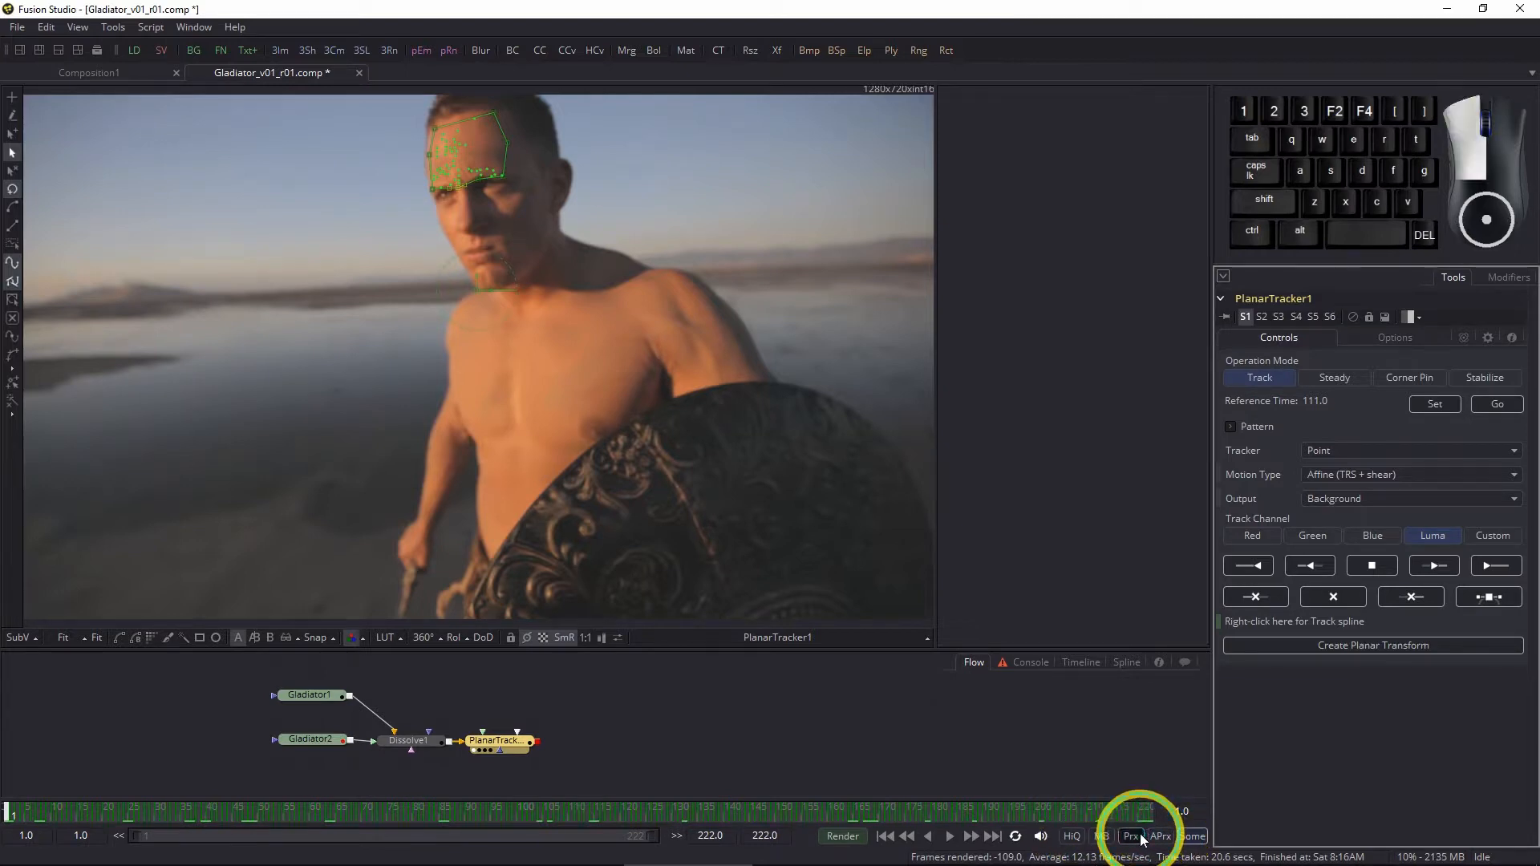
left_click(949, 834)
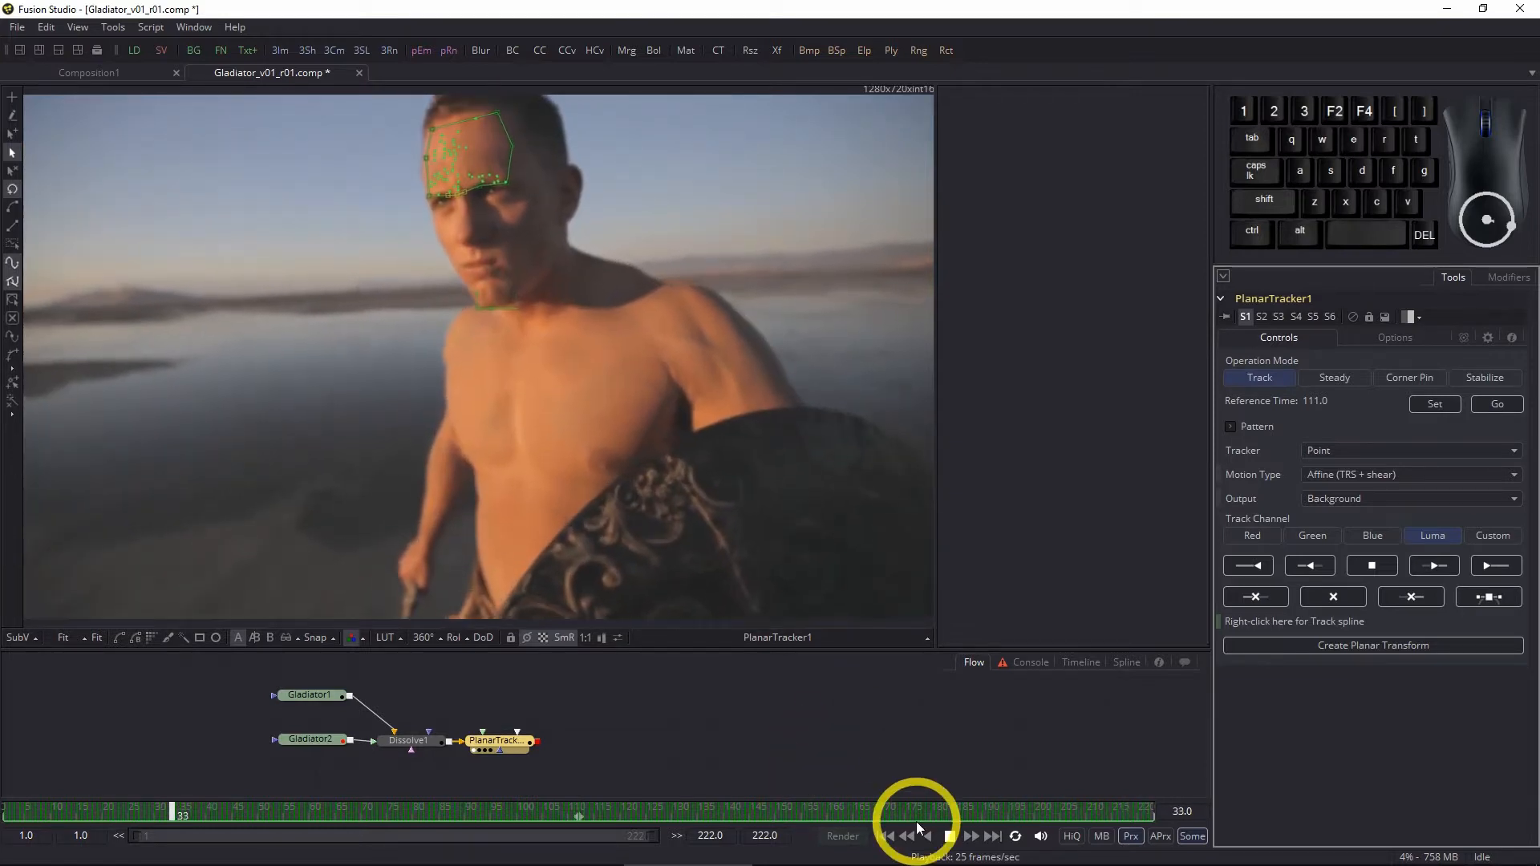
left_click(949, 837)
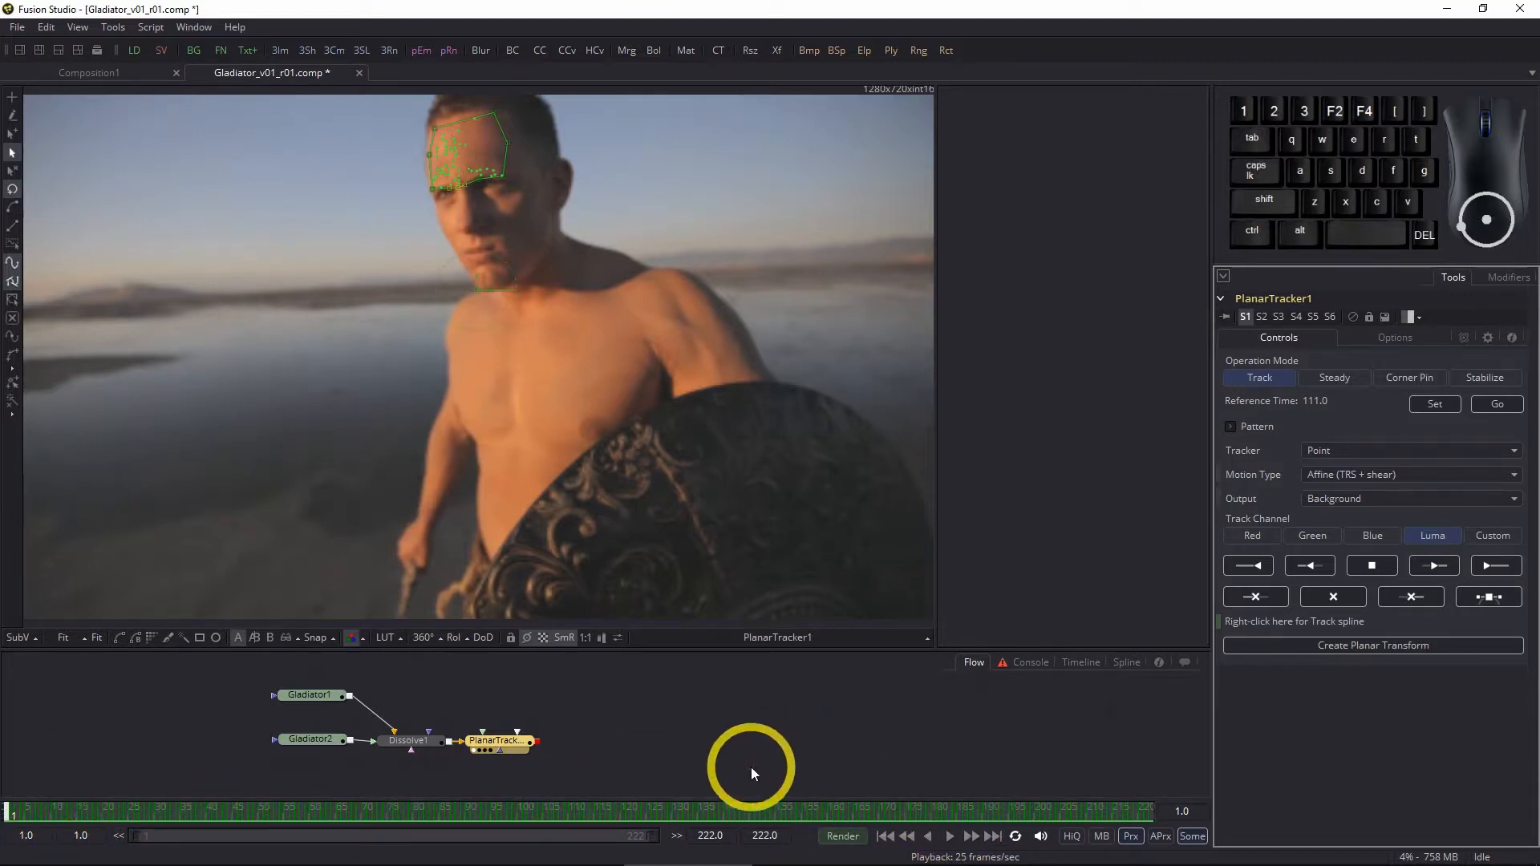
- Switch to the 30-Image folder in File Explorer, load ash_uvgrid01.jpg from it into Fusion's flow, and minimize the folder window
left_click_drag(783, 760, 771, 758)
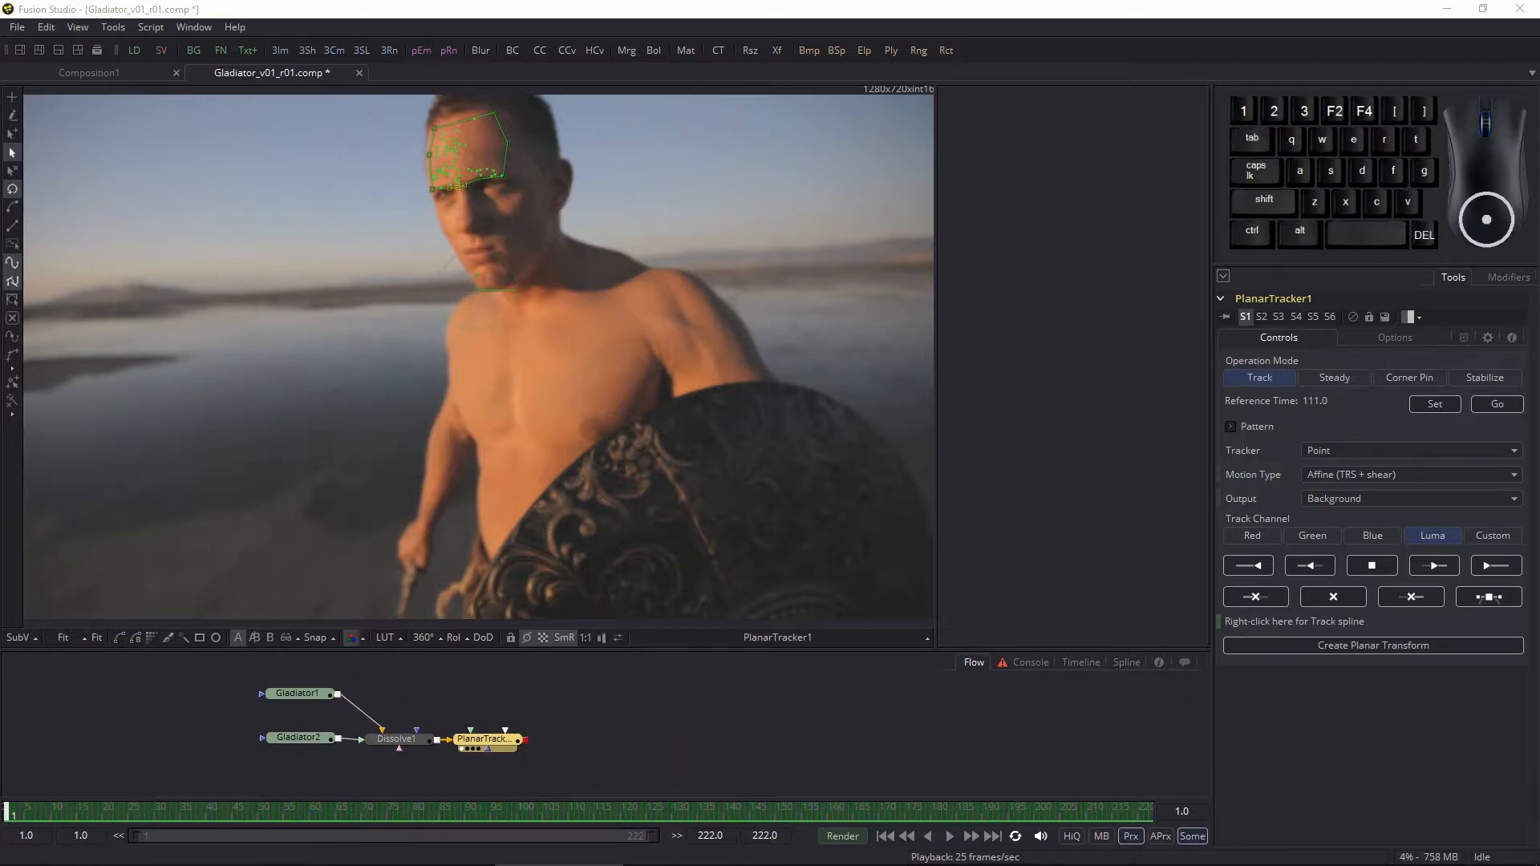
key("alt+Tab")
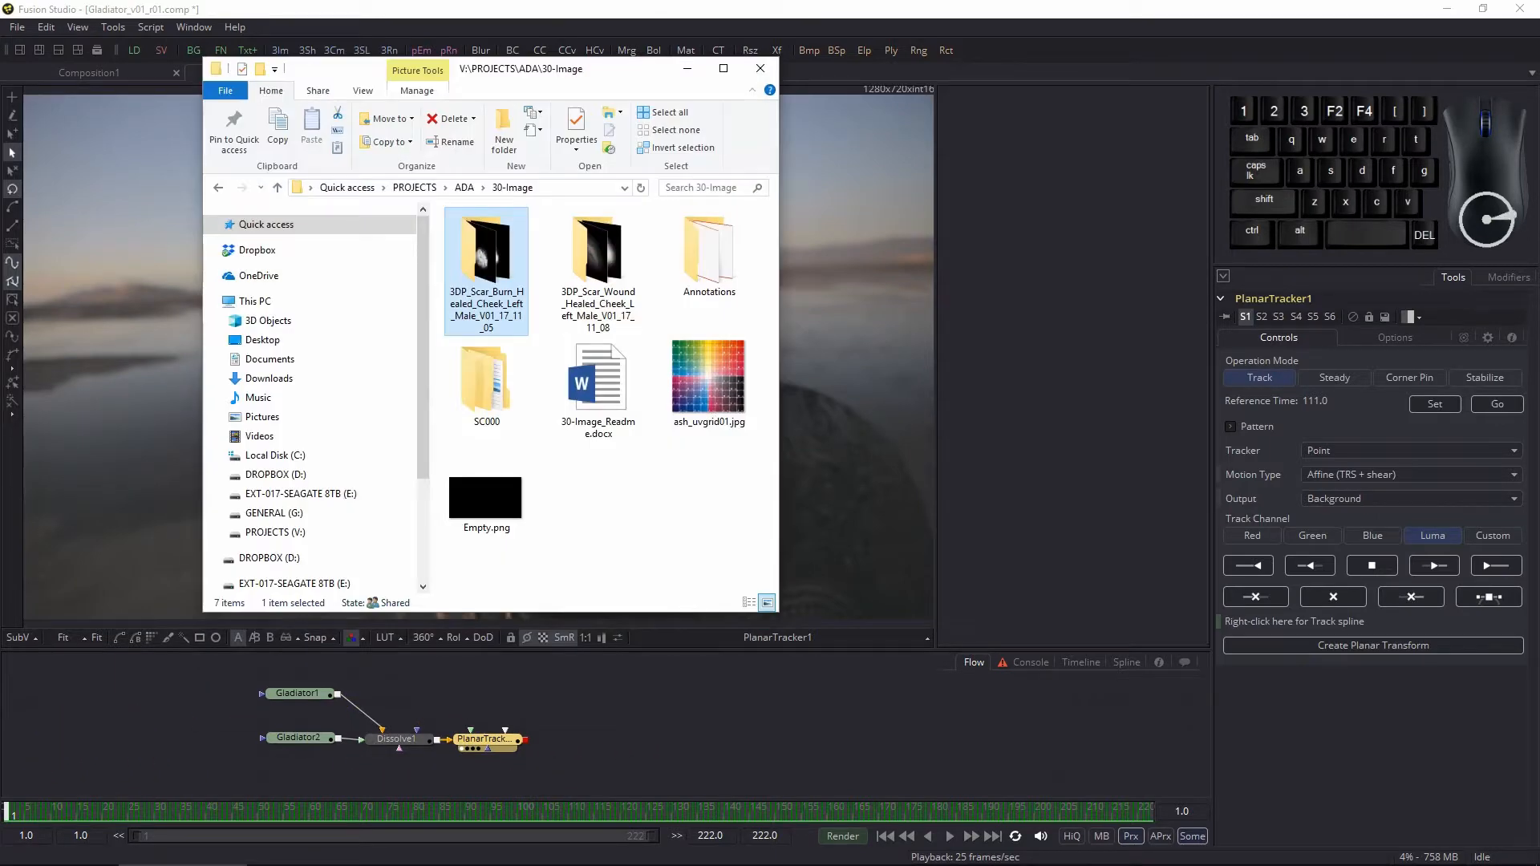
left_click_drag(560, 68, 1124, 105)
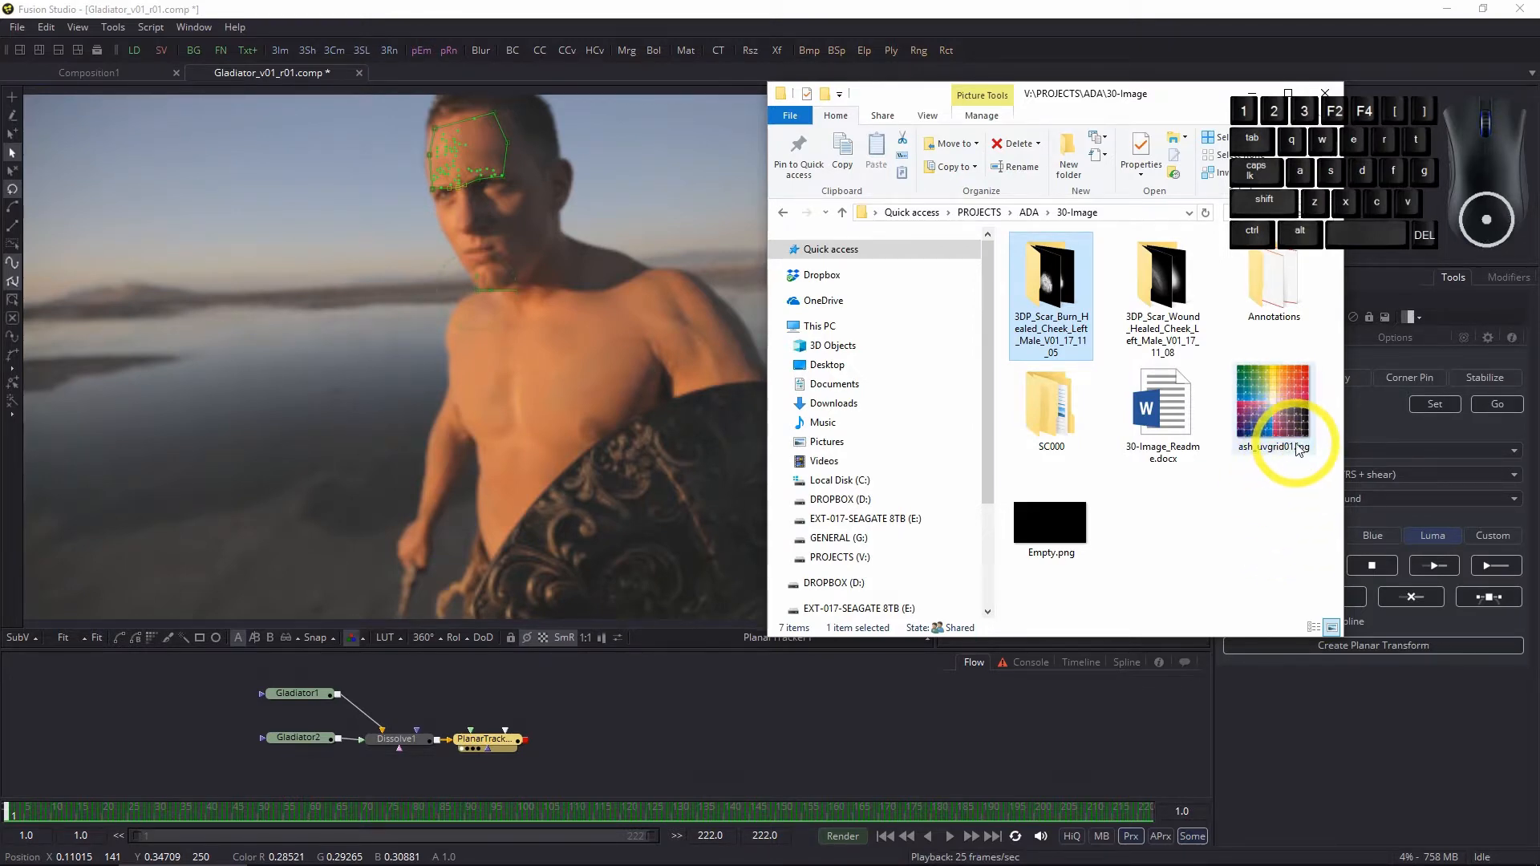
mouse_move(1310, 409)
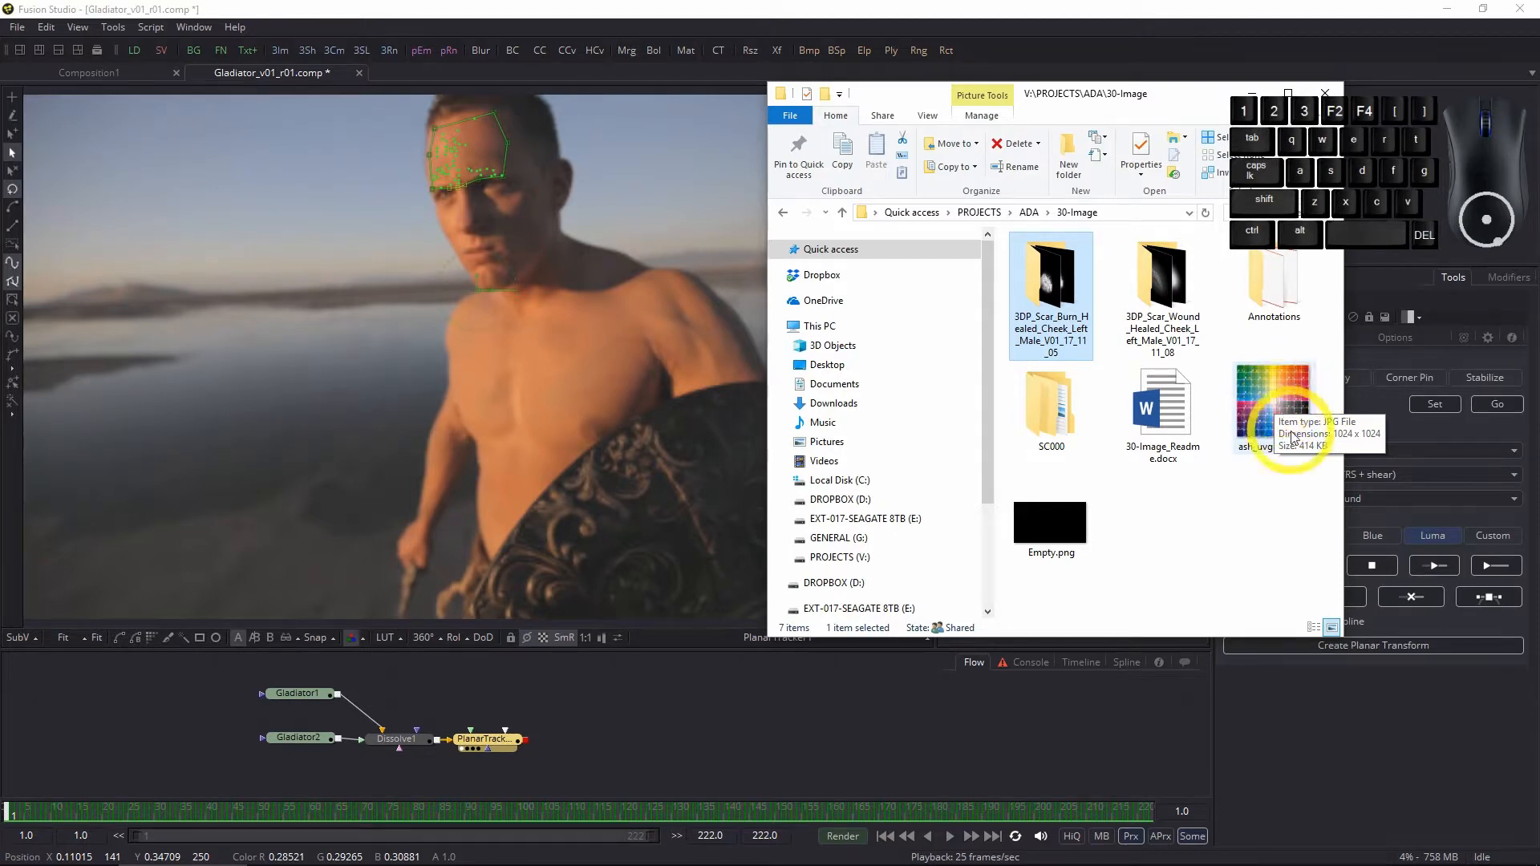
left_click(1280, 396)
left_click_drag(1280, 395, 617, 716)
left_click(1251, 93)
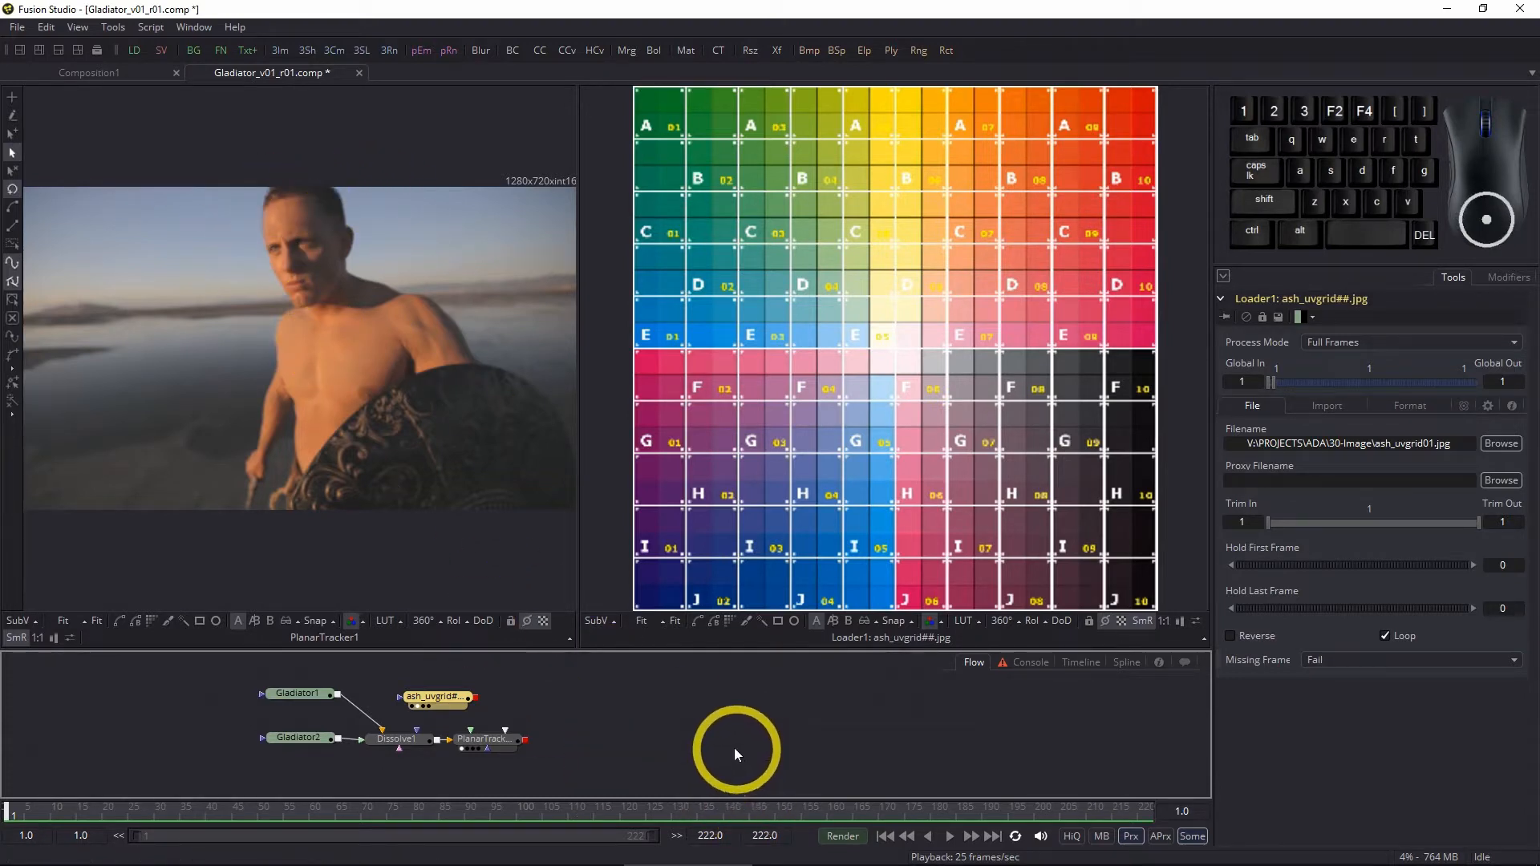
- Widen the clip's viewer beside the grid image and place the ash_uvgrid loader just above the Dissolve1 and PlanarTracker1 nodes
left_click_drag(431, 701, 619, 674)
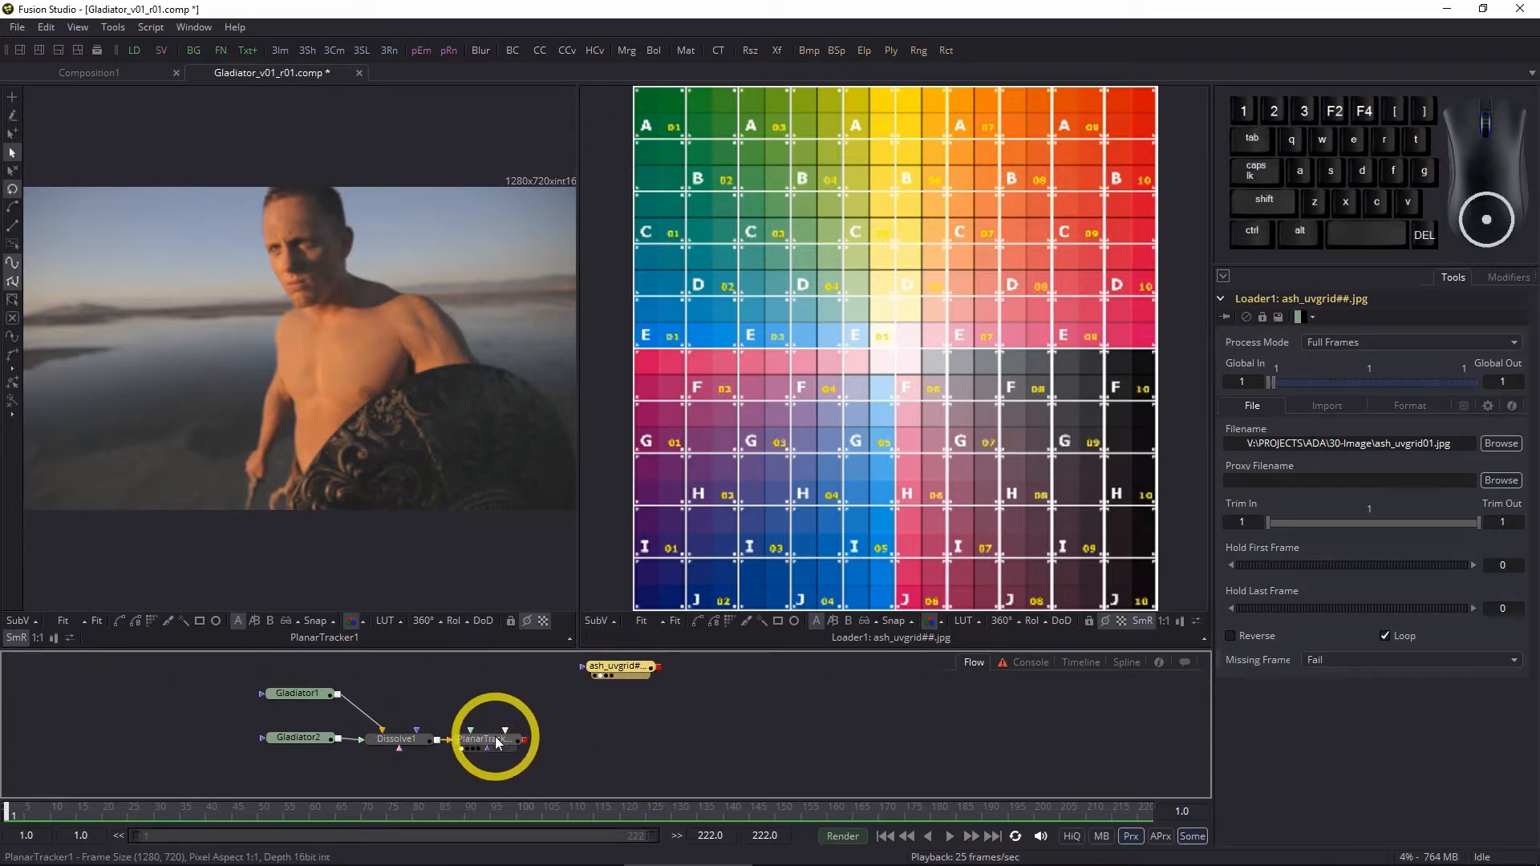
left_click_drag(578, 263, 827, 223)
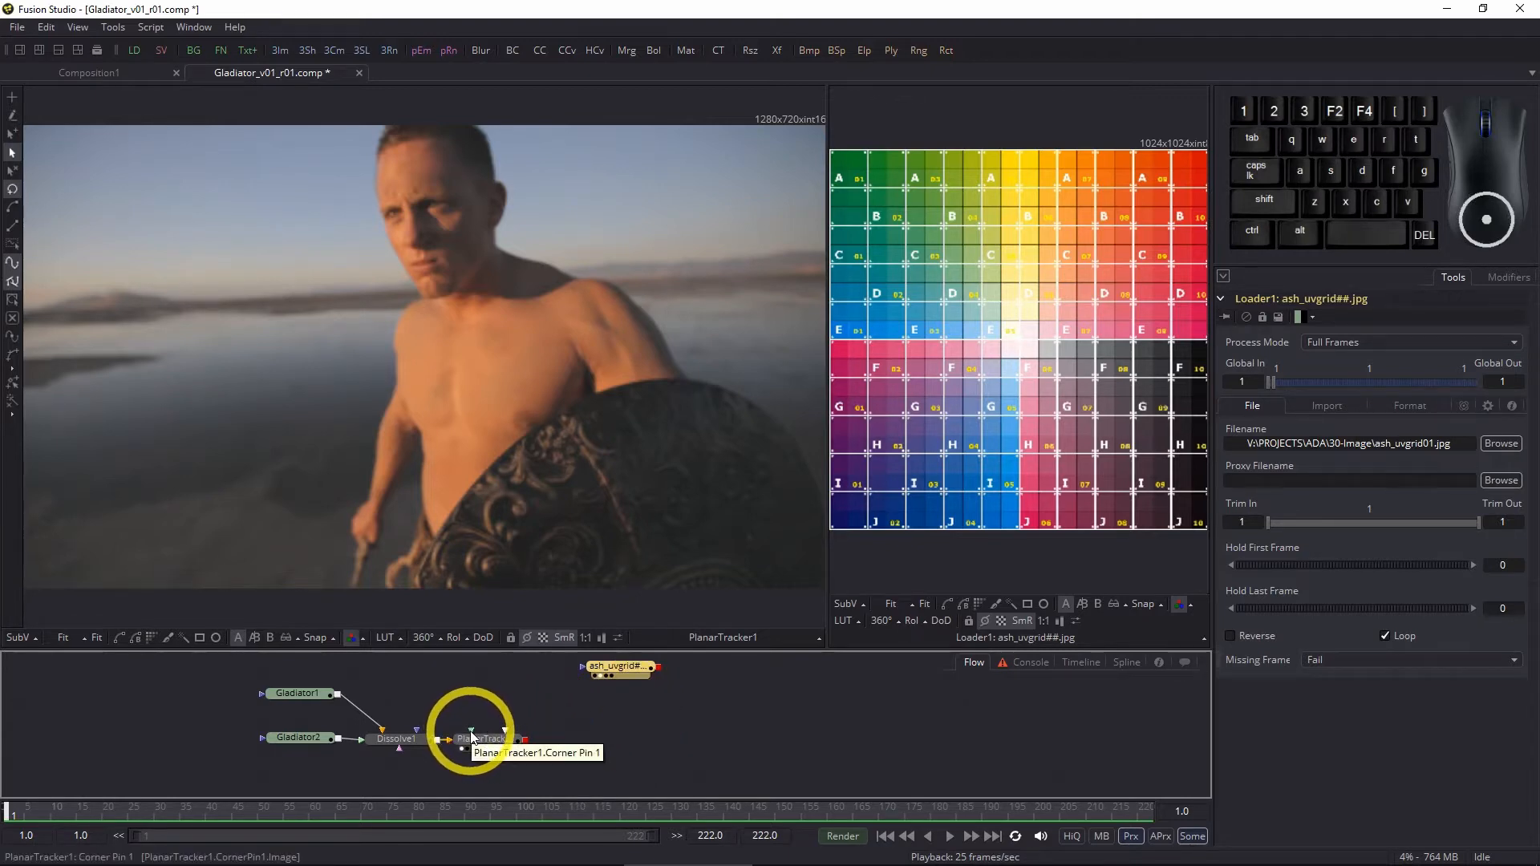
left_click_drag(629, 665, 448, 686)
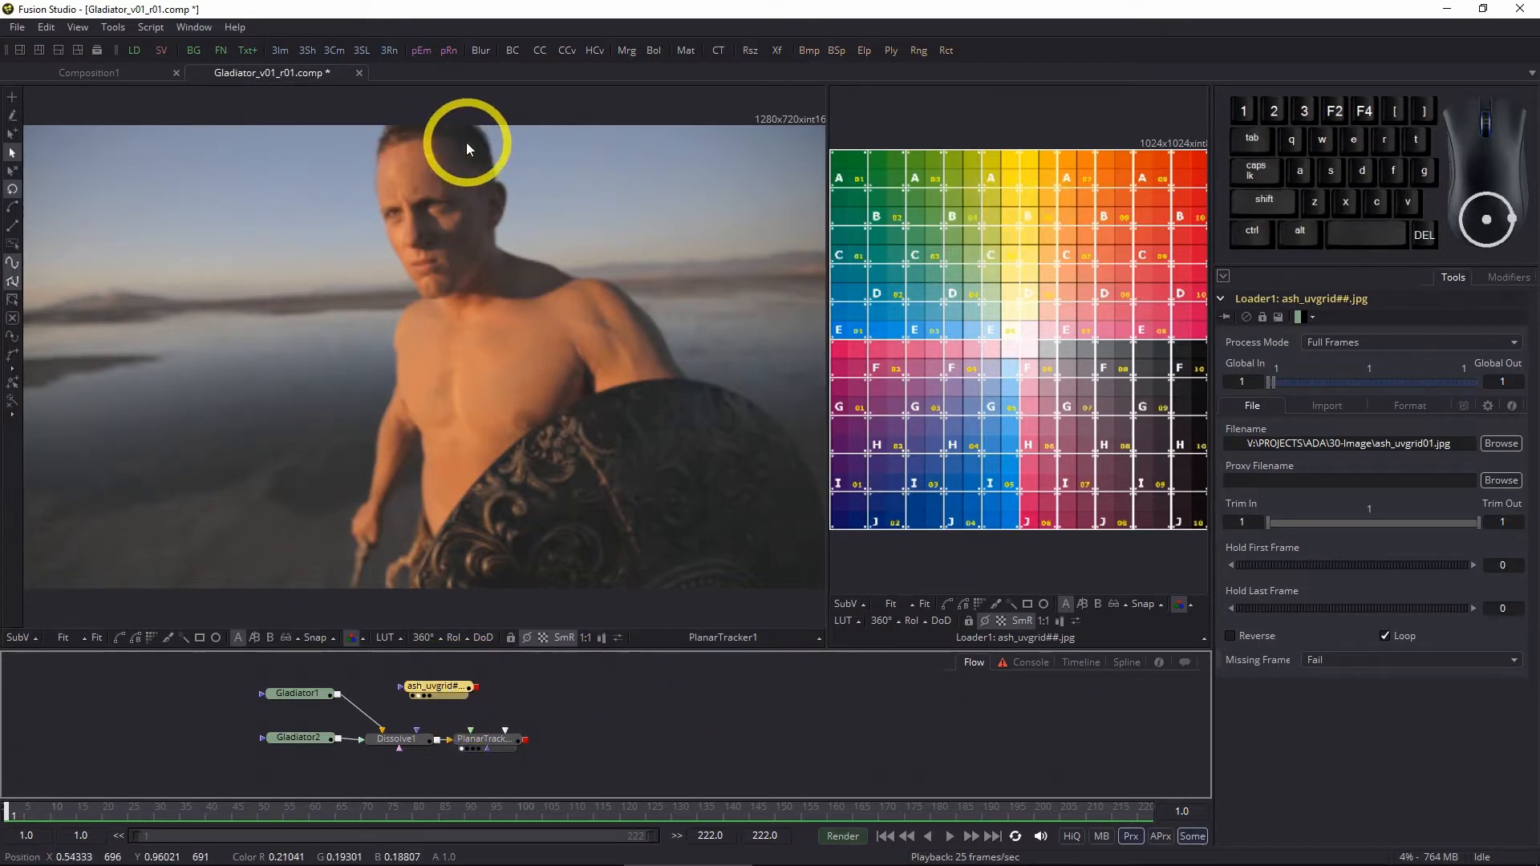
- Select the PlanarTracker1 node and return to its reference frame, 111
left_click(499, 739)
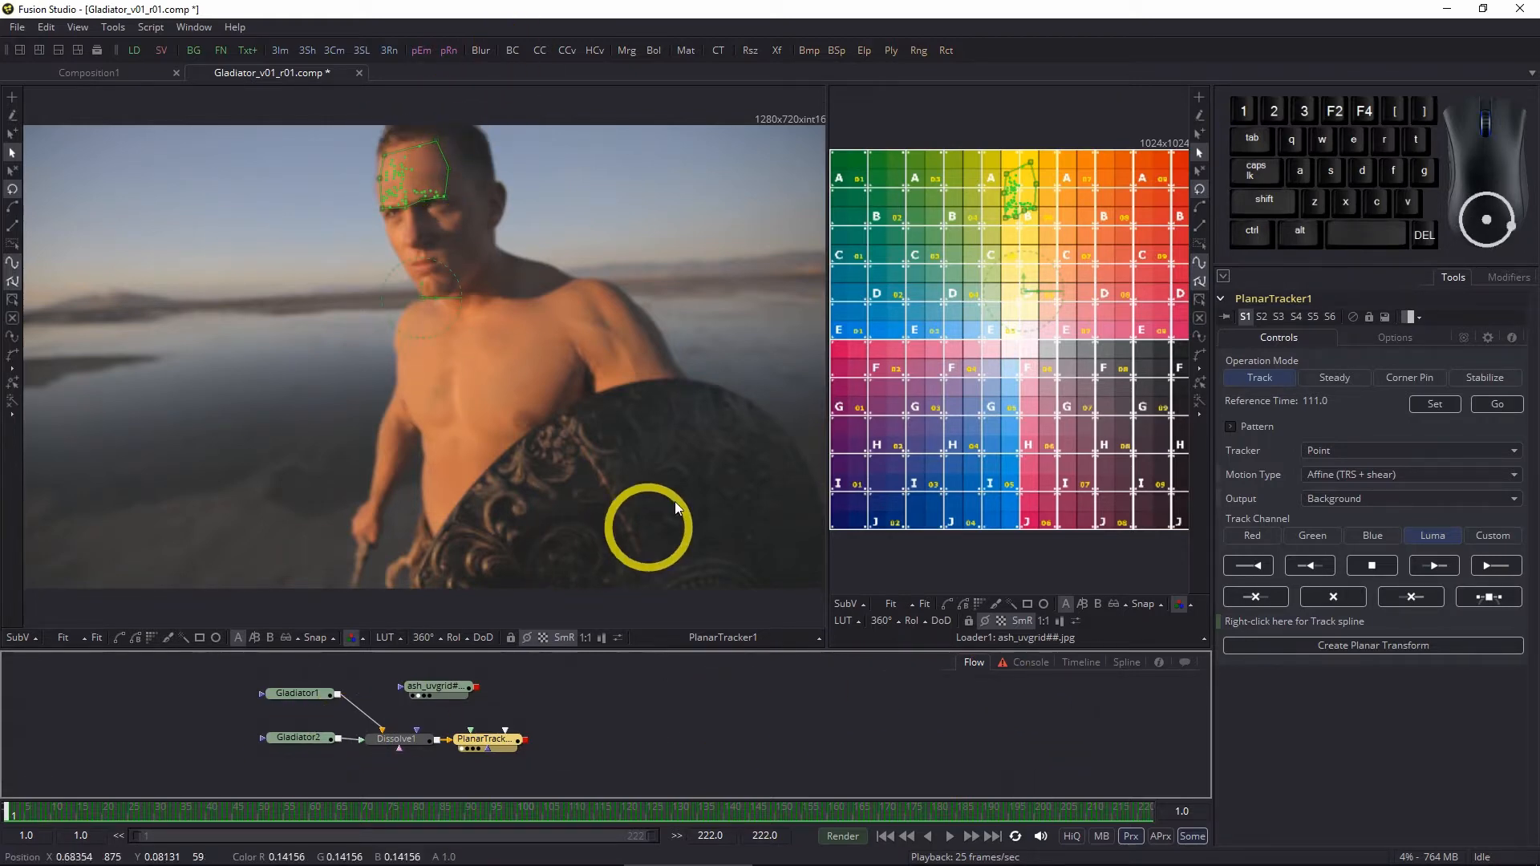
left_click(559, 805)
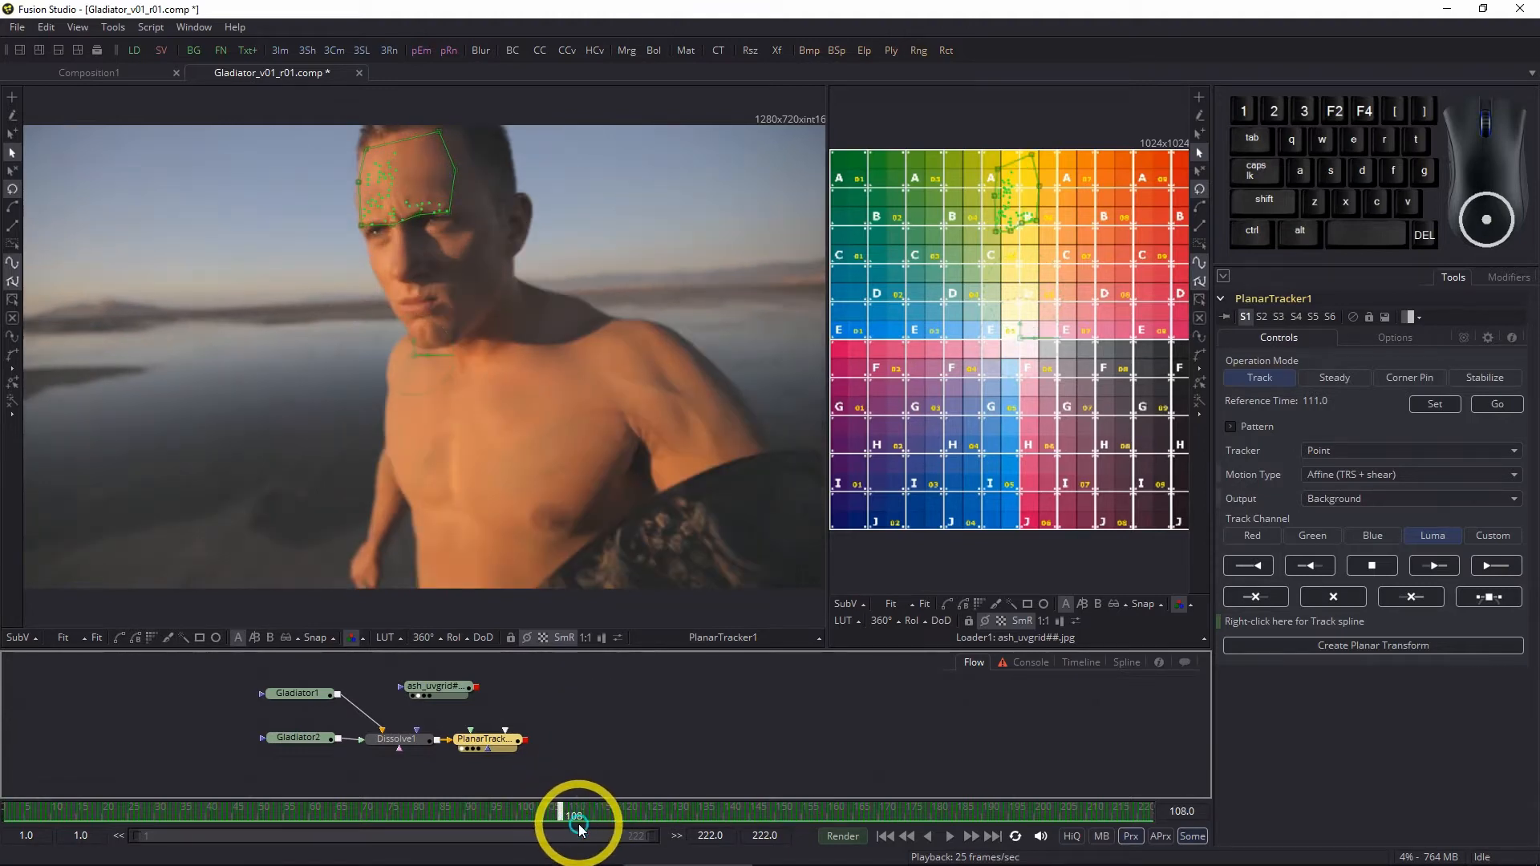
left_click_drag(557, 812, 576, 817)
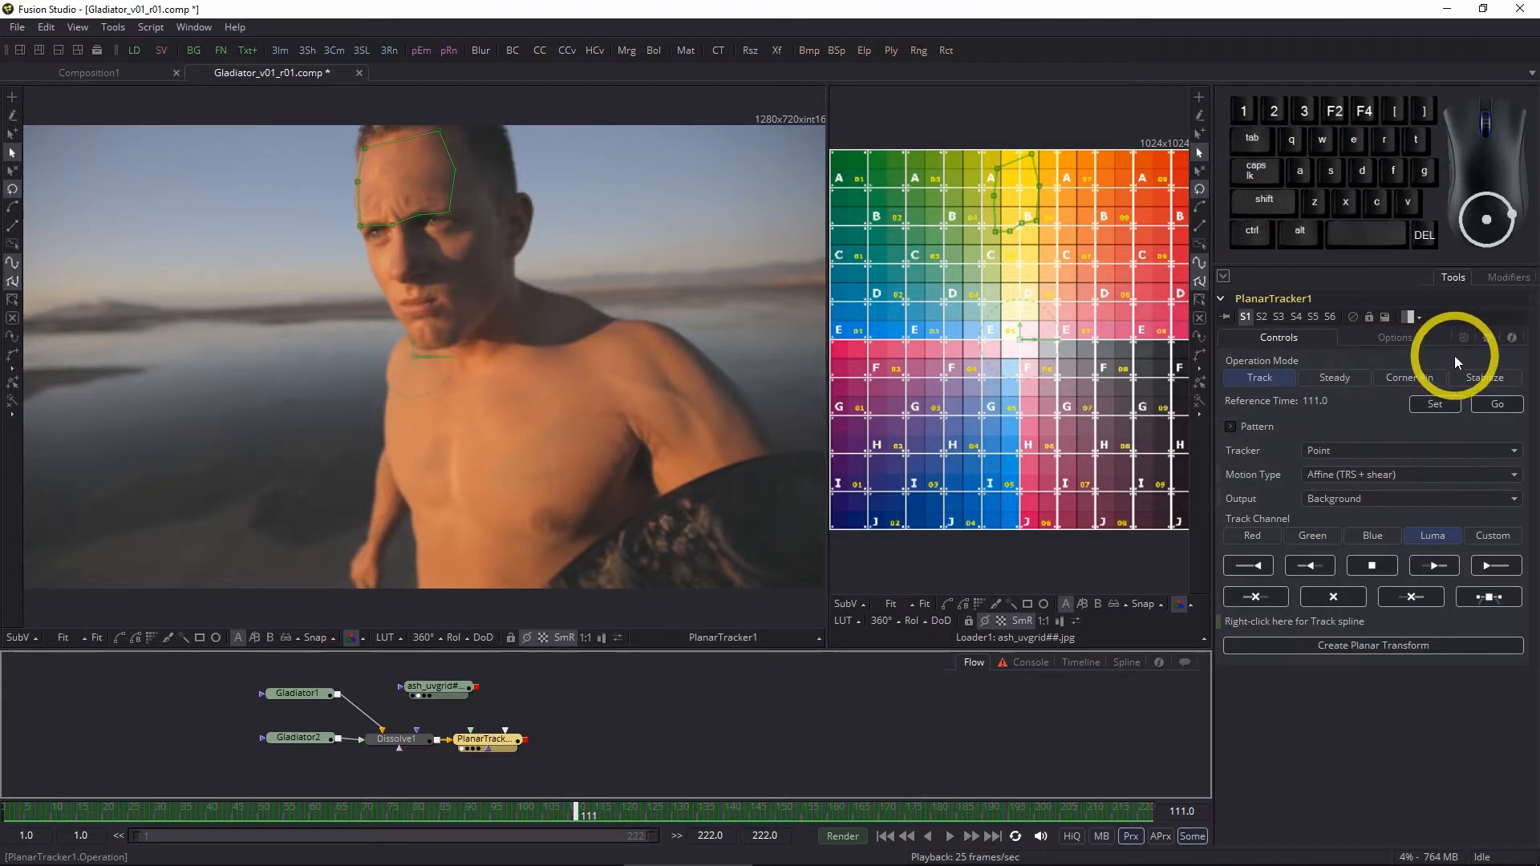
- Compare the planar tracker's Steady, Corner Pin and Stabilize modes, settle on Corner Pin, and save the composition
left_click(1336, 374)
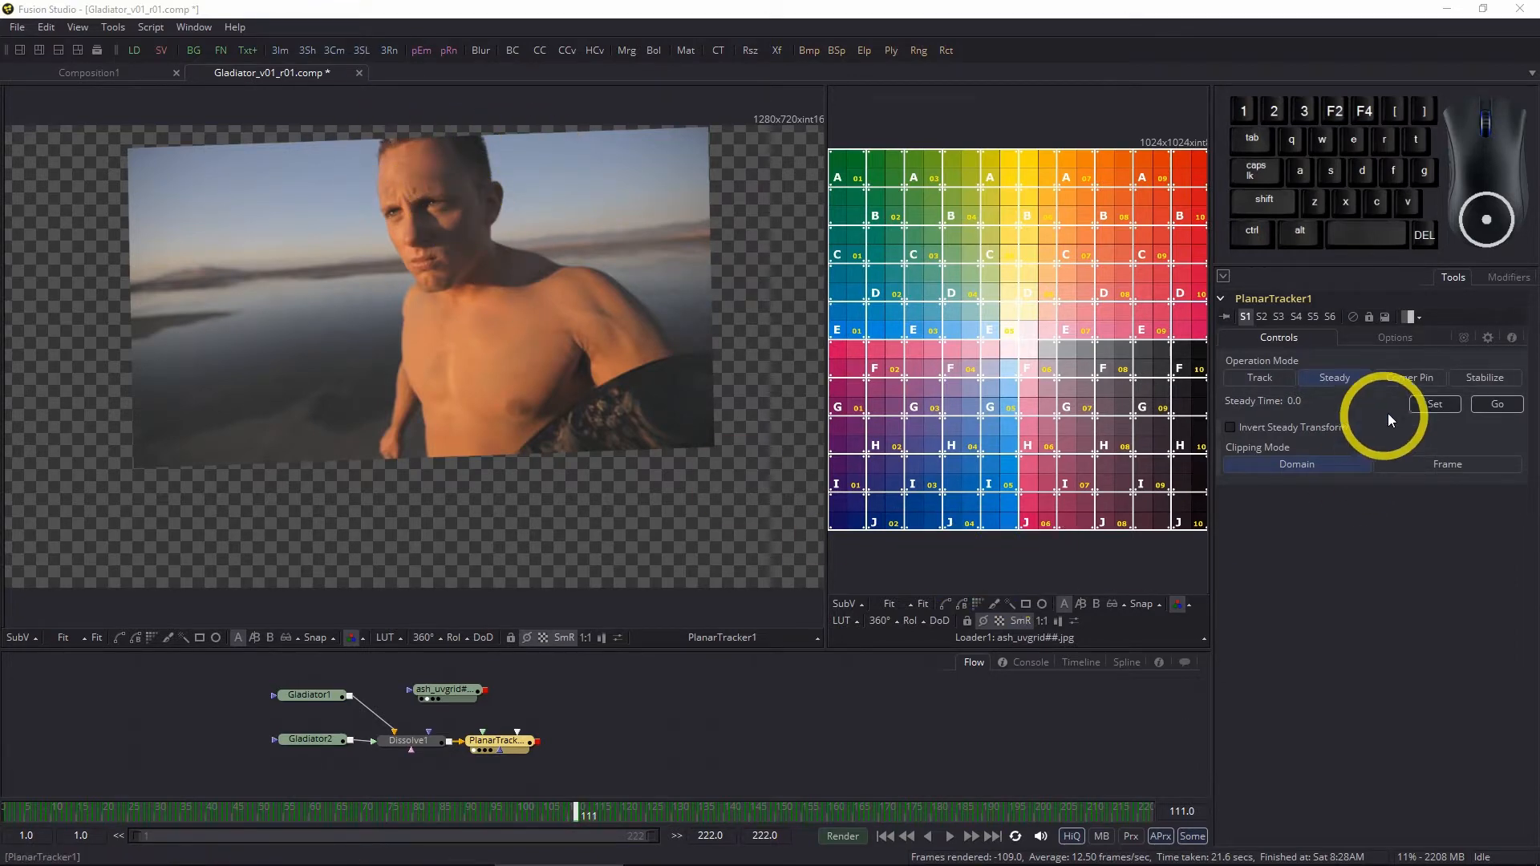
left_click(1410, 382)
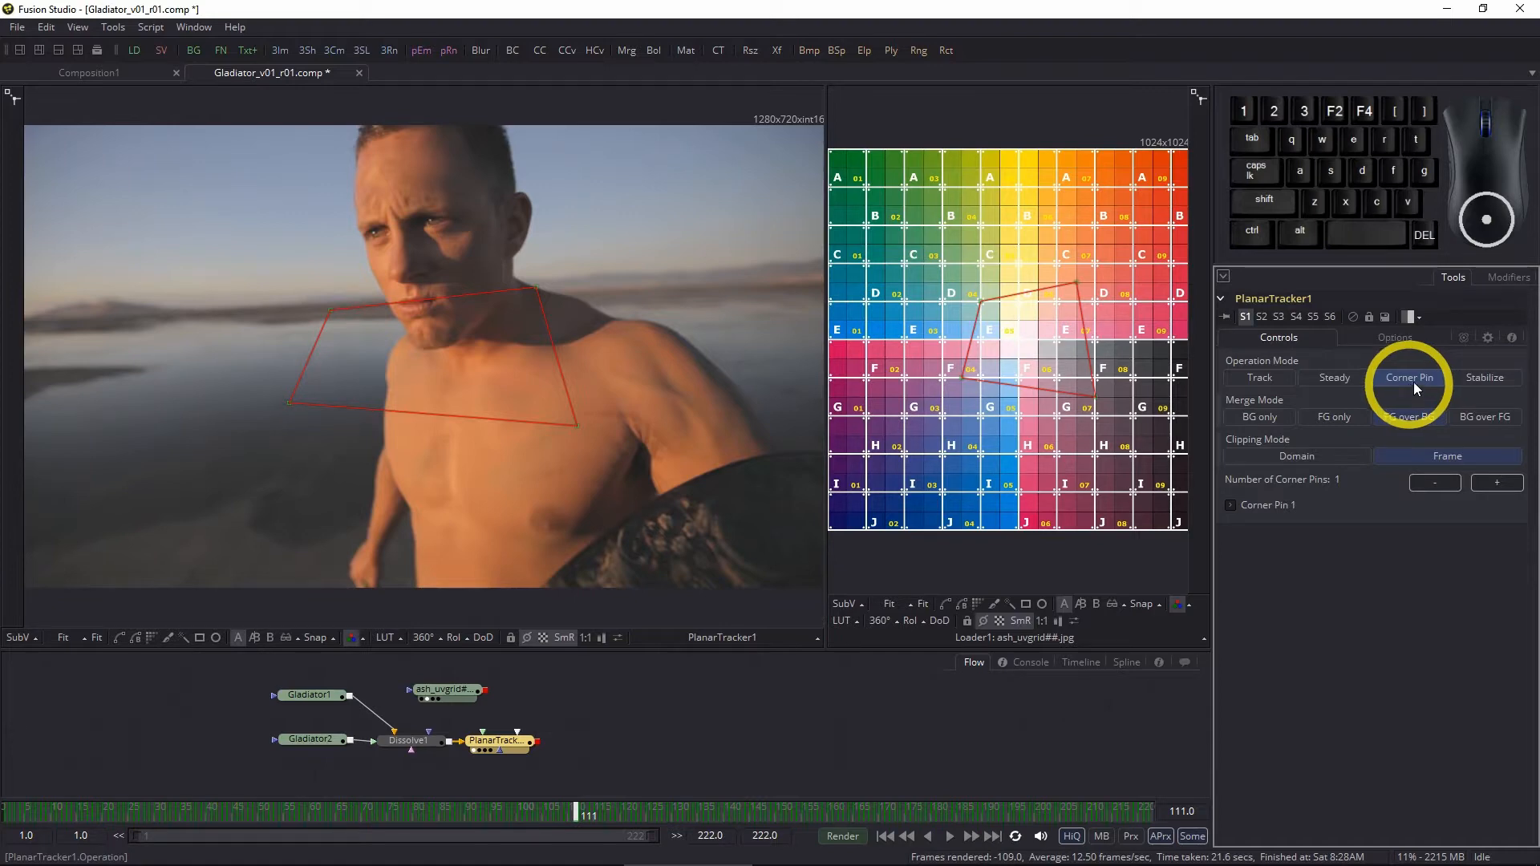
left_click(1484, 378)
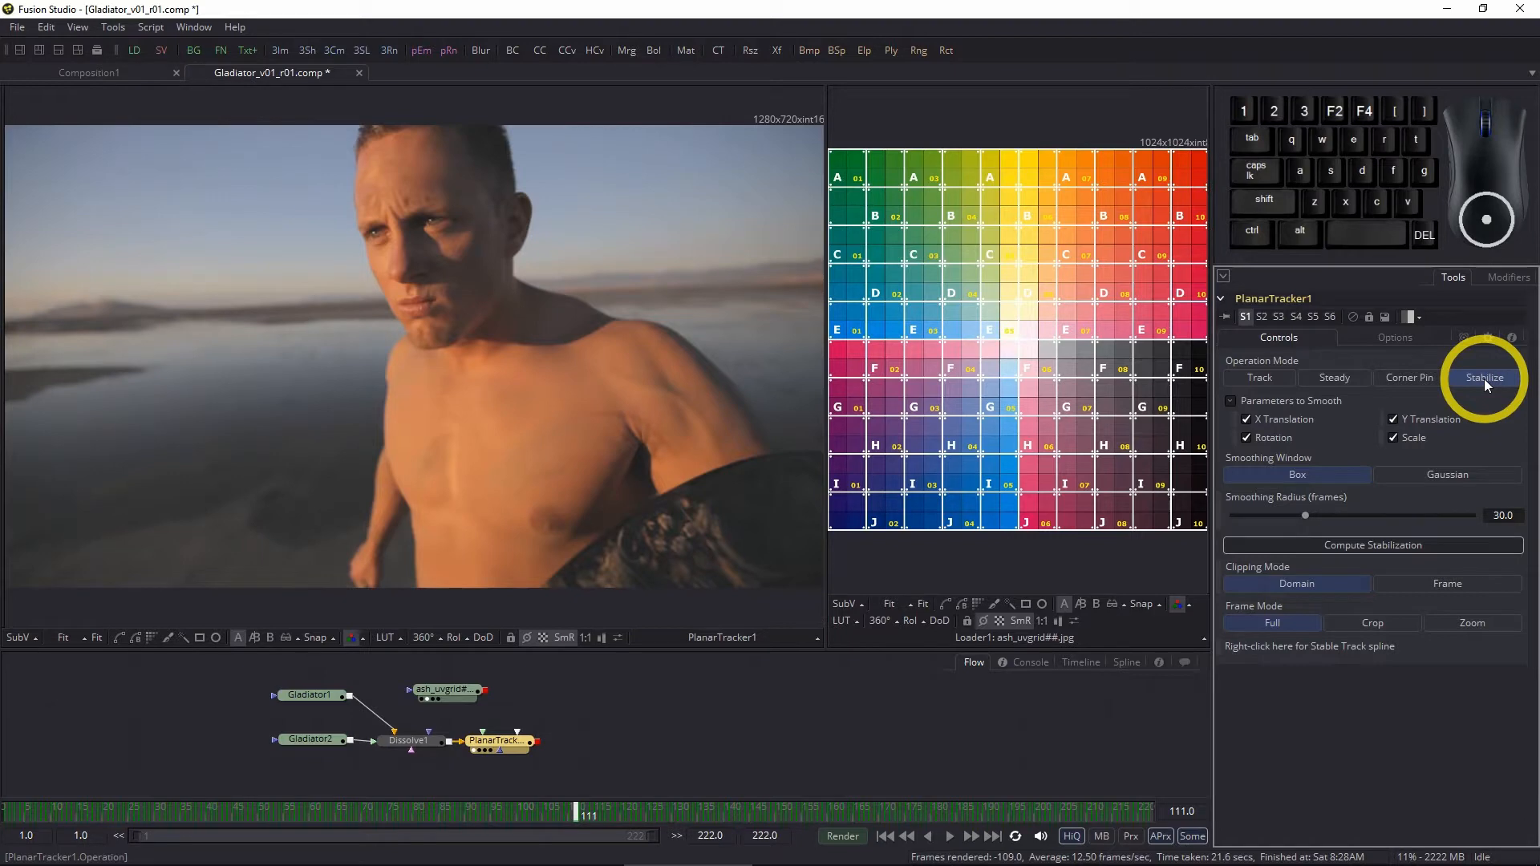
left_click(1423, 385)
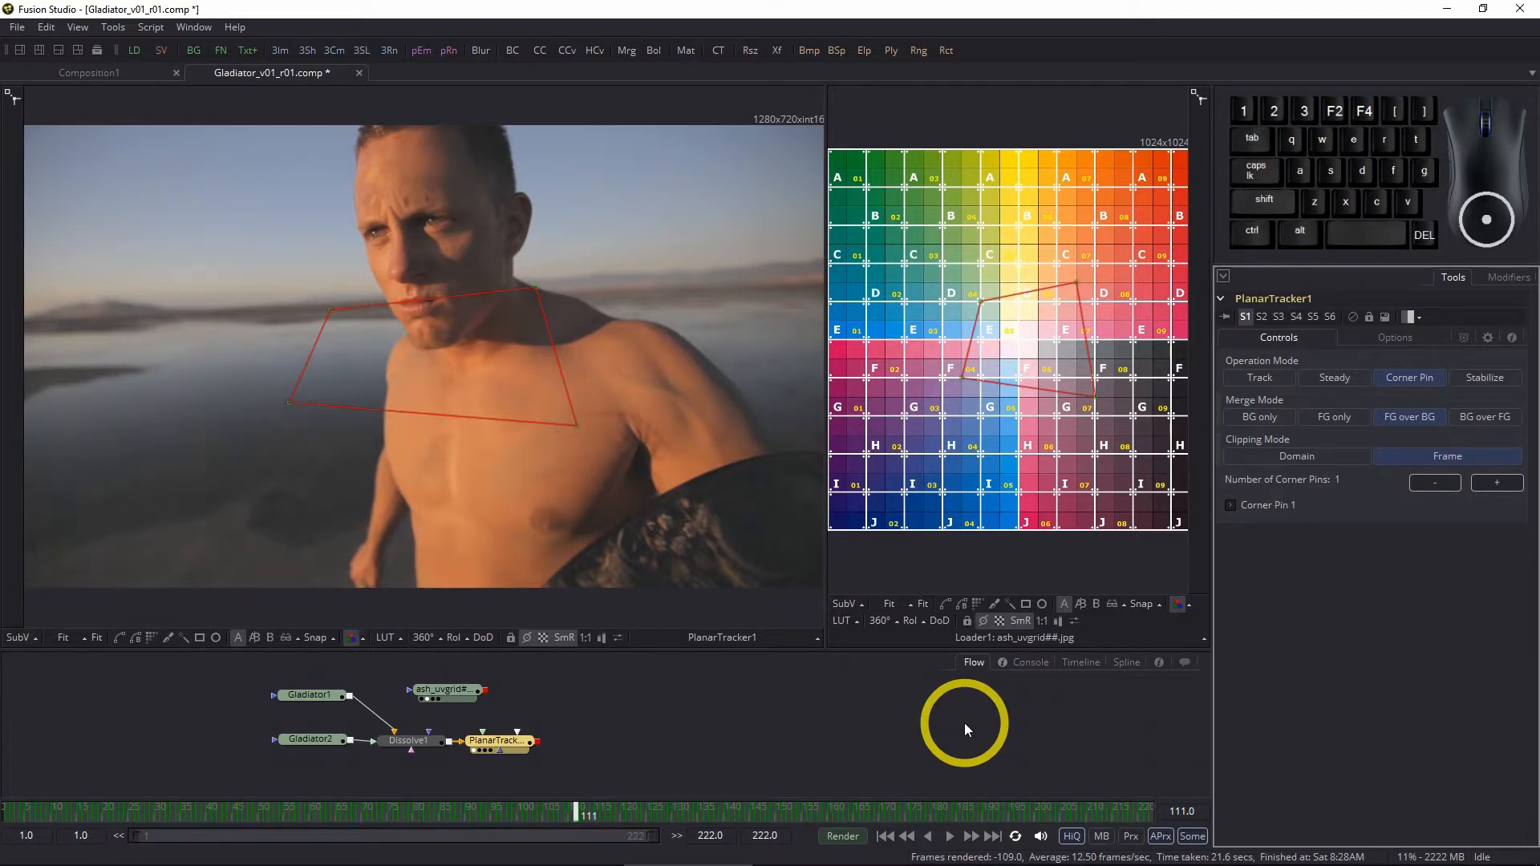
key("ctrl")
key("ctrl+s")
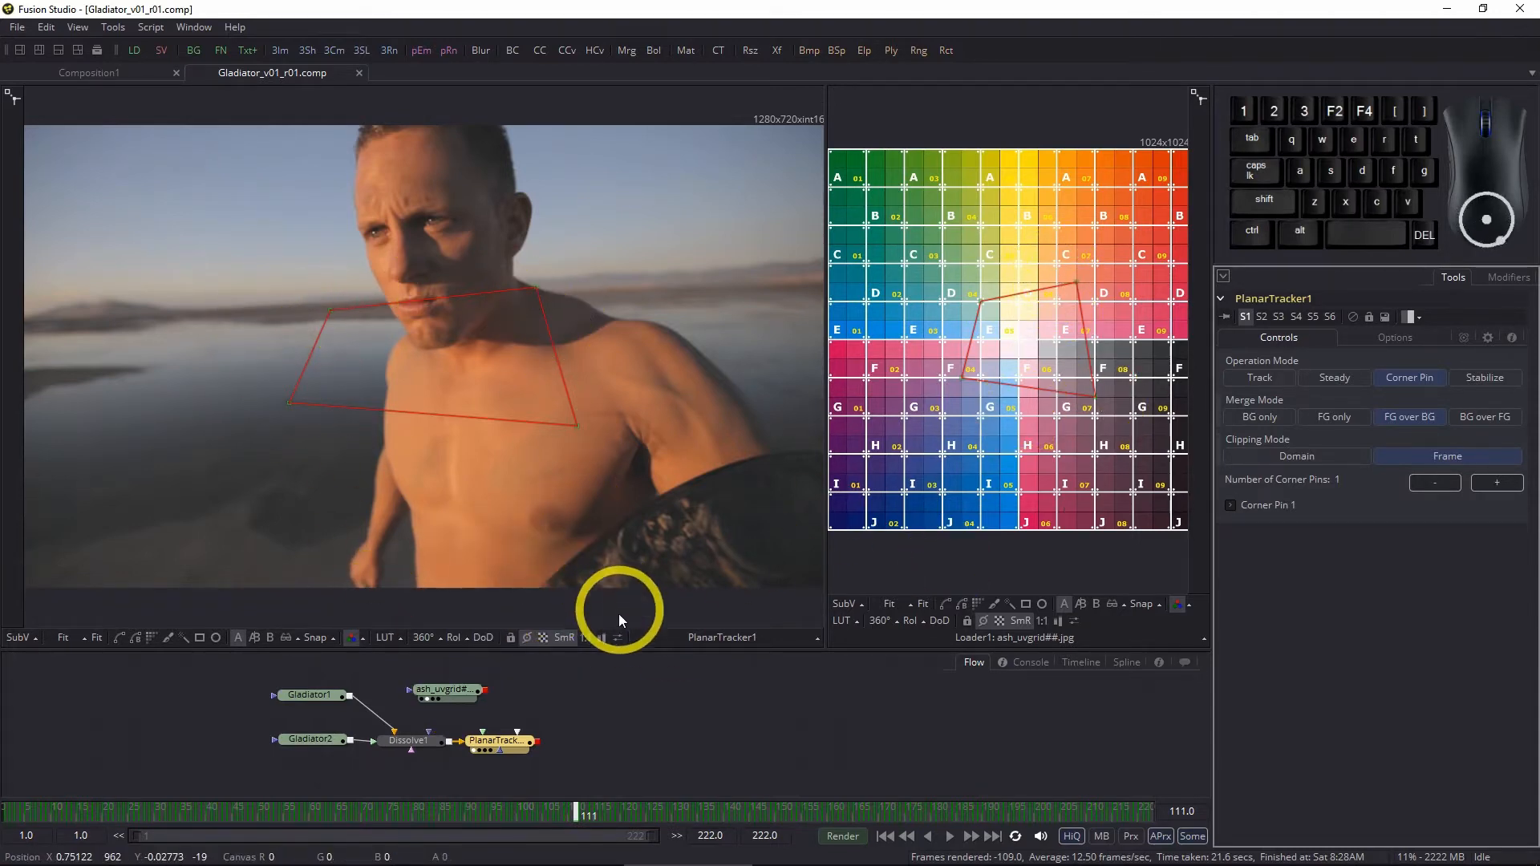
- Connect the ash_uvgrid loader to PlanarTracker1's corner pin input and set the tracker's Blend to 0.419
left_click_drag(486, 690, 483, 730)
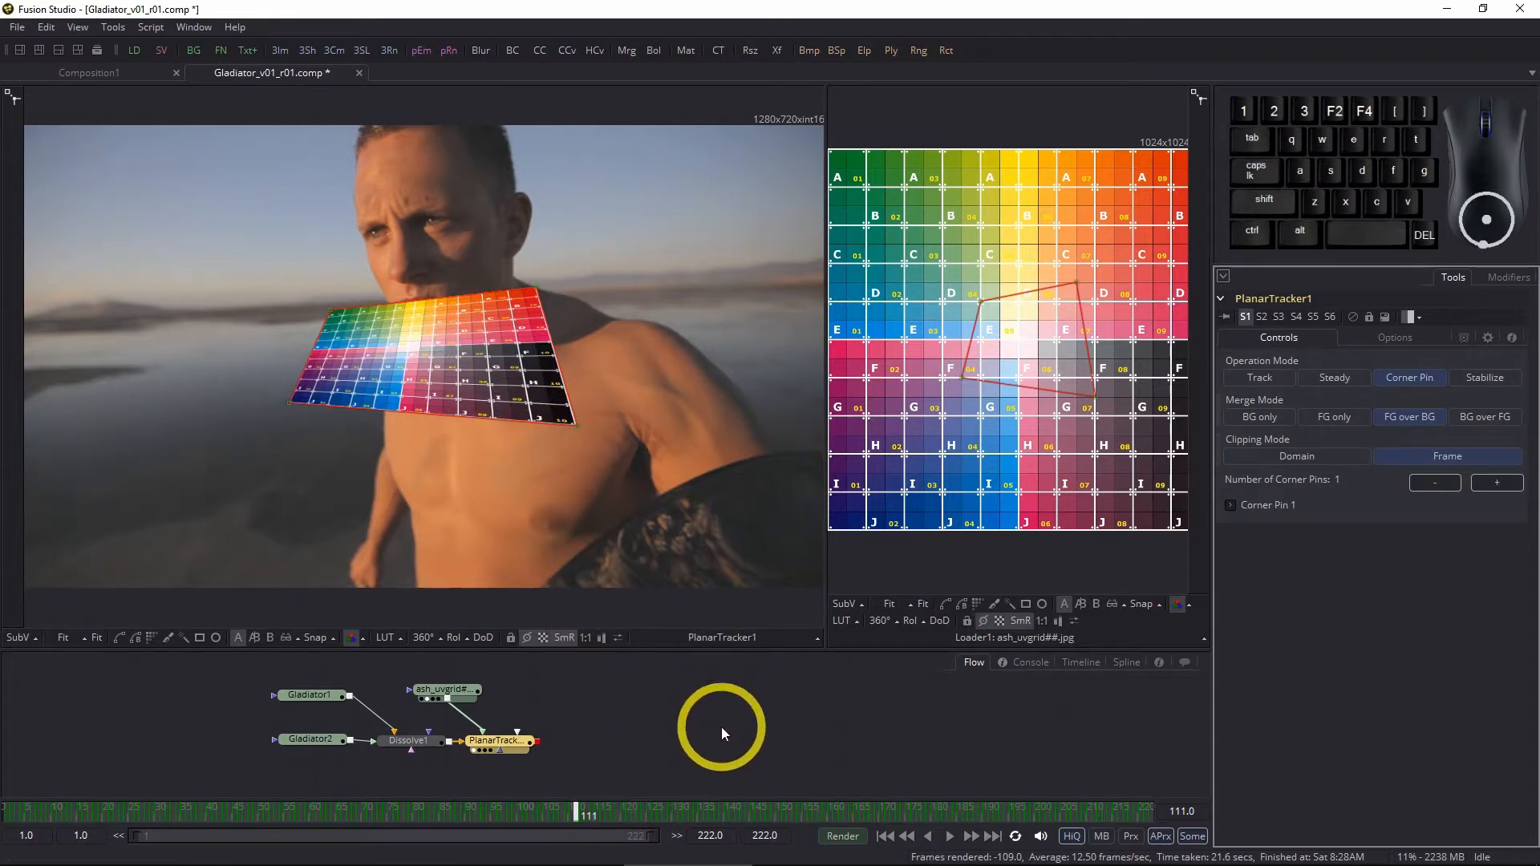
left_click(1463, 337)
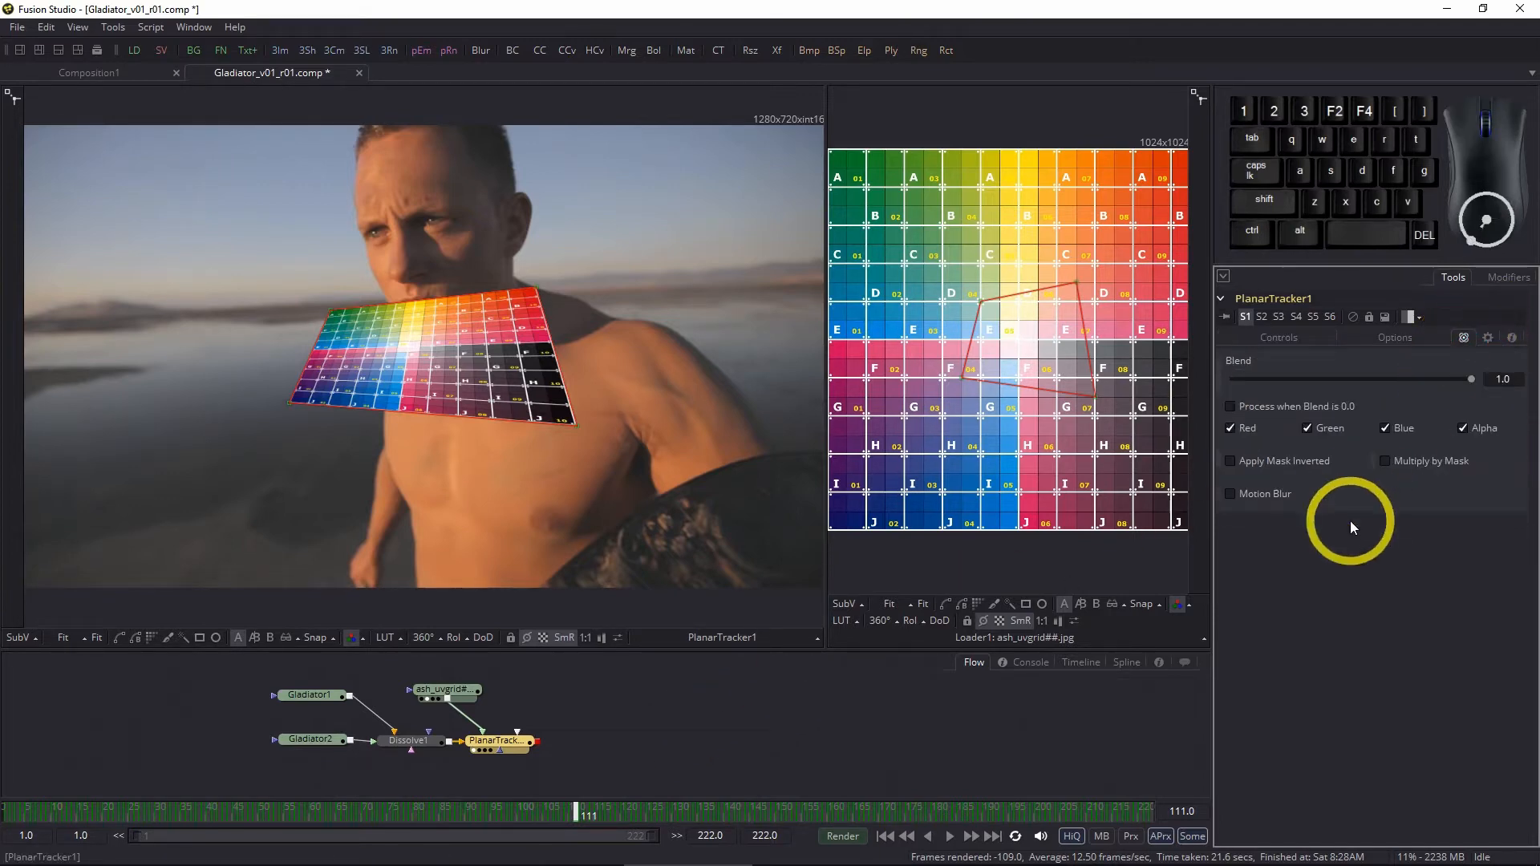
left_click_drag(1474, 375, 1328, 406)
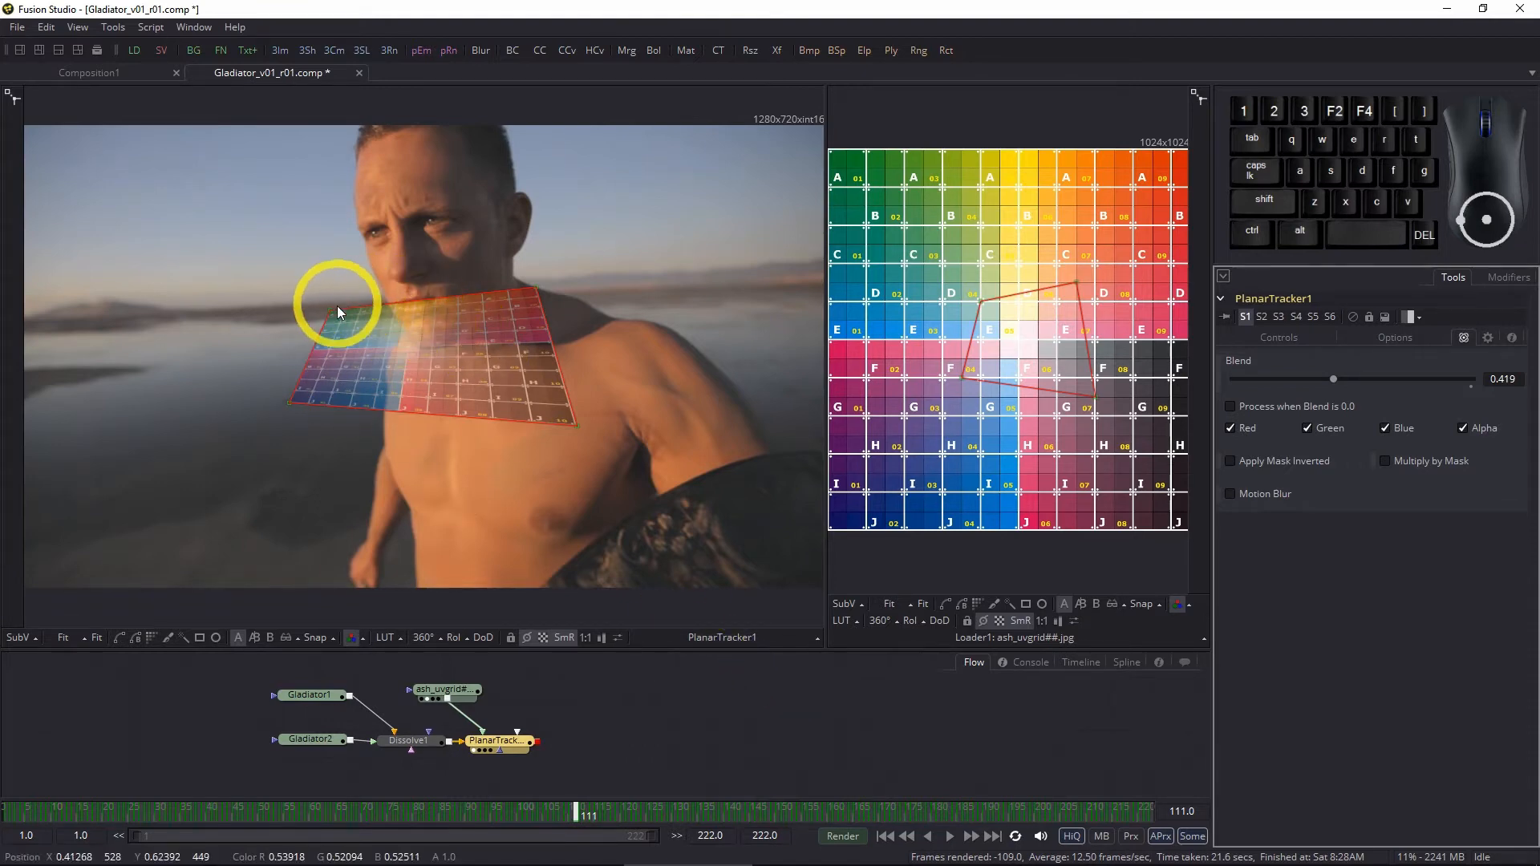
- Move the four corner pin points onto the gladiator's forehead, roughly from the hairline down to the eyebrows
left_click_drag(329, 308, 366, 158)
left_click_drag(536, 286, 457, 135)
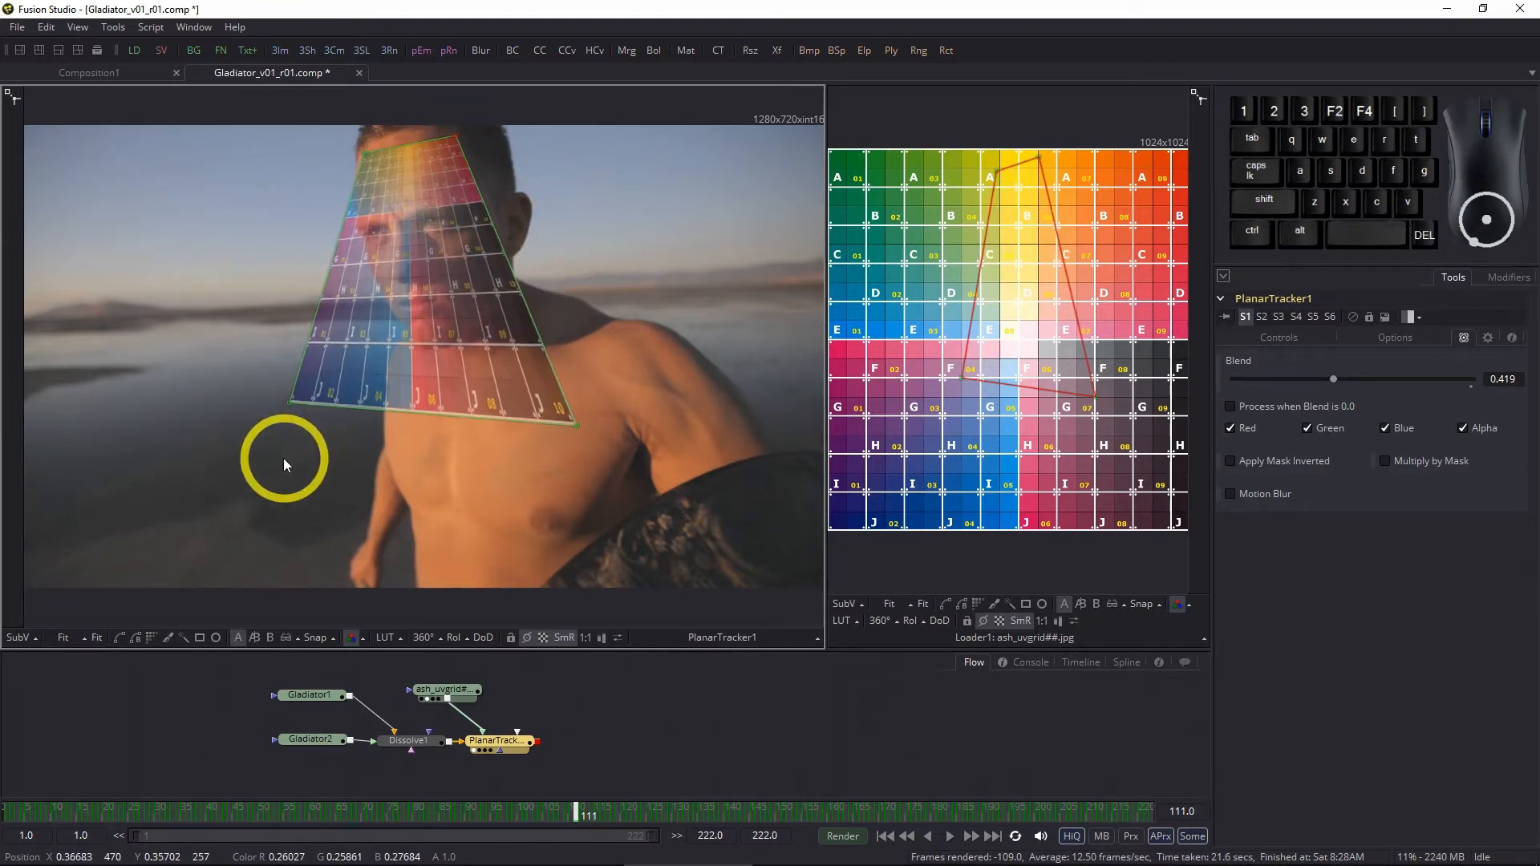
left_click_drag(292, 402, 359, 215)
left_click_drag(576, 425, 454, 202)
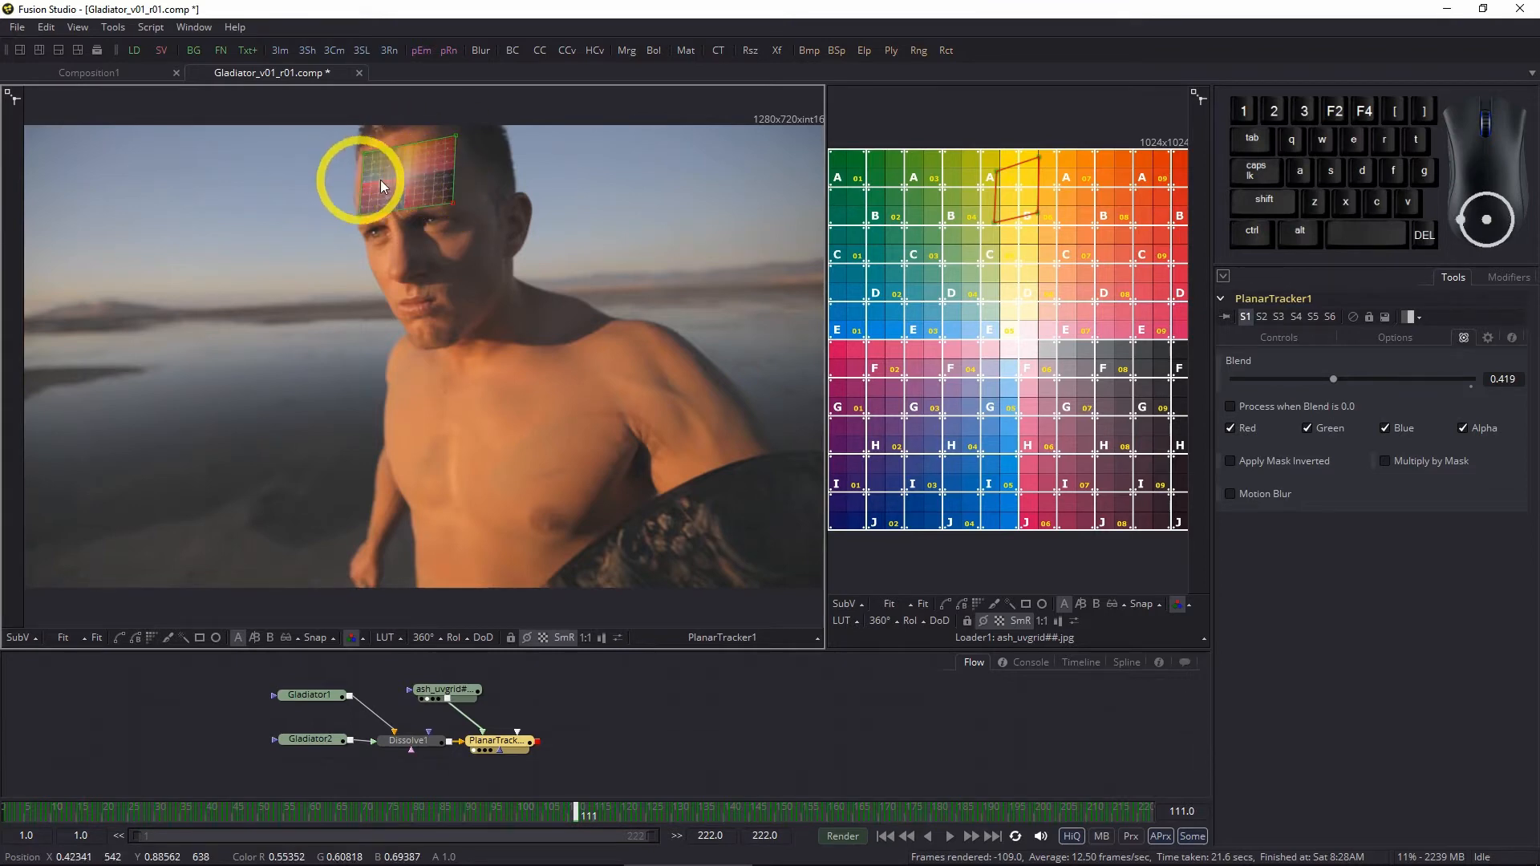
- Refine the four corner pin points so the UV grid follows the forehead's perspective between hairline and eyebrows
left_click_drag(488, 217, 540, 402)
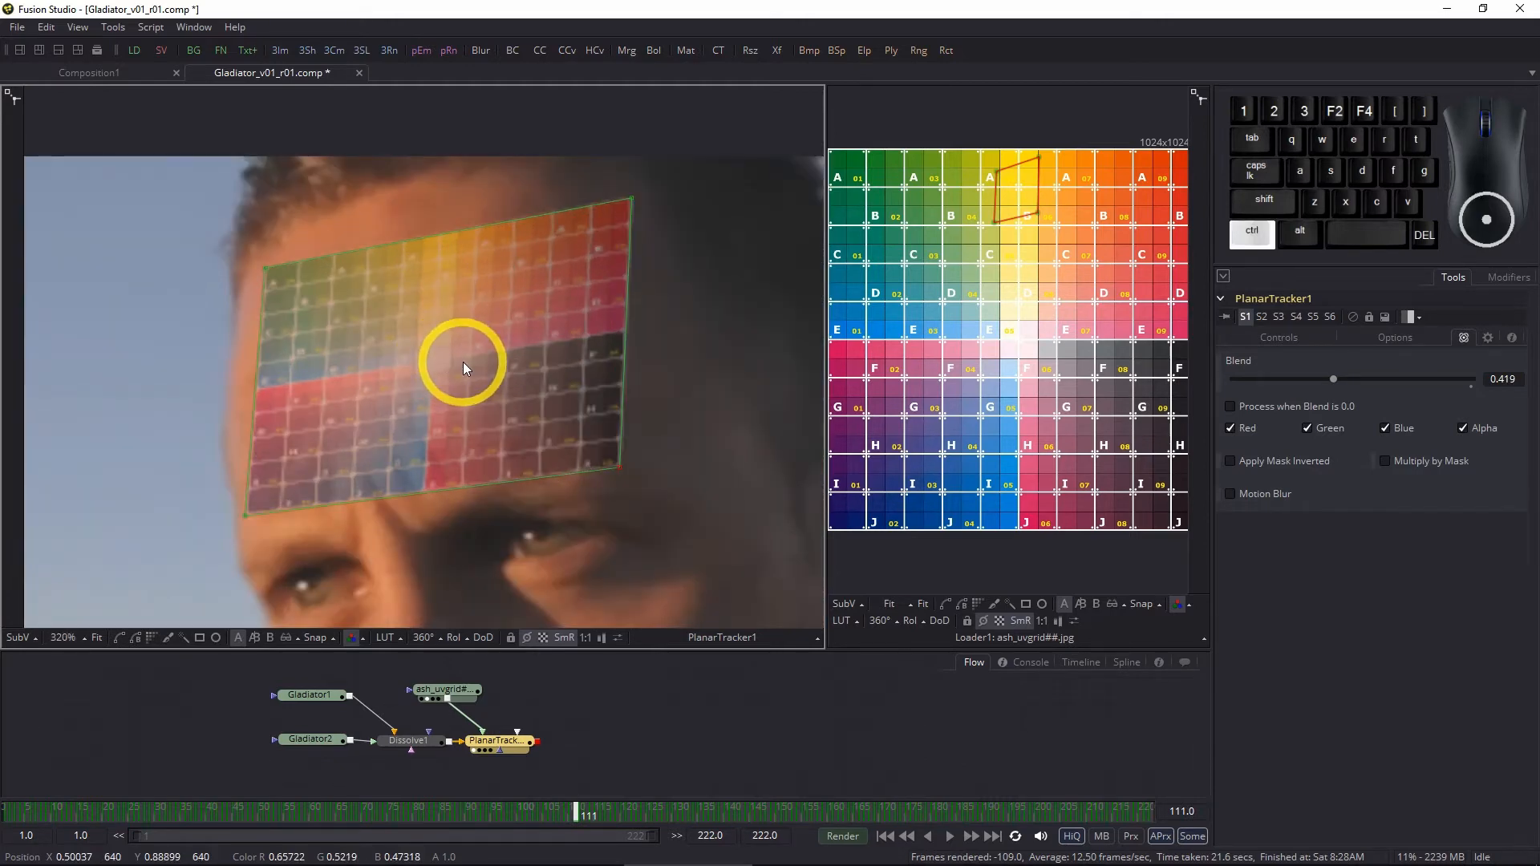
left_click_drag(620, 467, 664, 437)
left_click_drag(267, 266, 246, 290)
left_click_drag(632, 199, 606, 168)
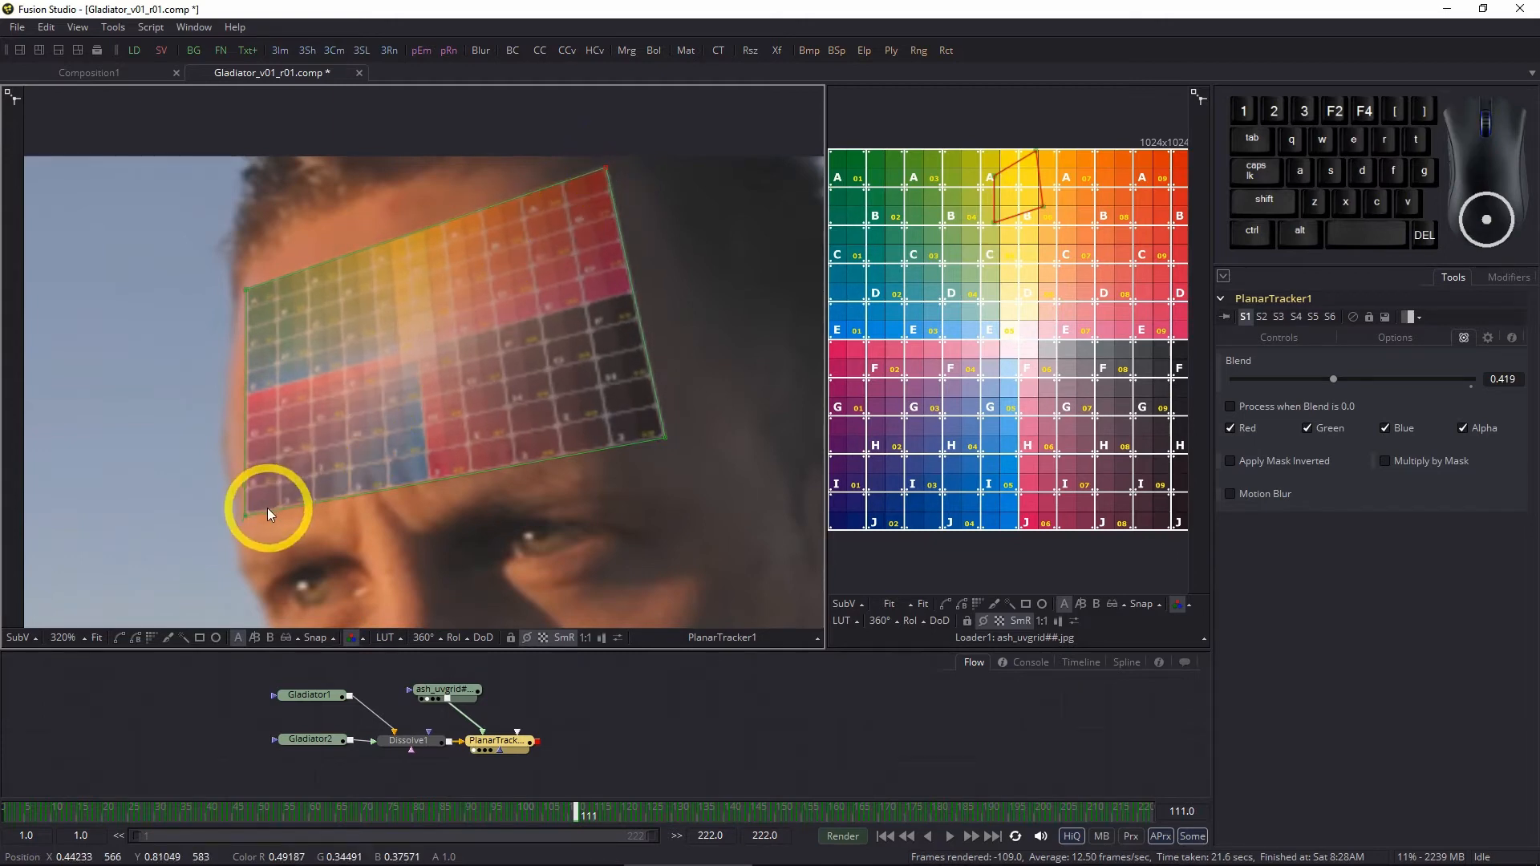
mouse_move(246, 511)
left_mouse_down()
mouse_move(292, 451)
mouse_move(255, 513)
mouse_move(311, 470)
mouse_move(239, 529)
mouse_move(262, 484)
mouse_move(249, 517)
left_mouse_up()
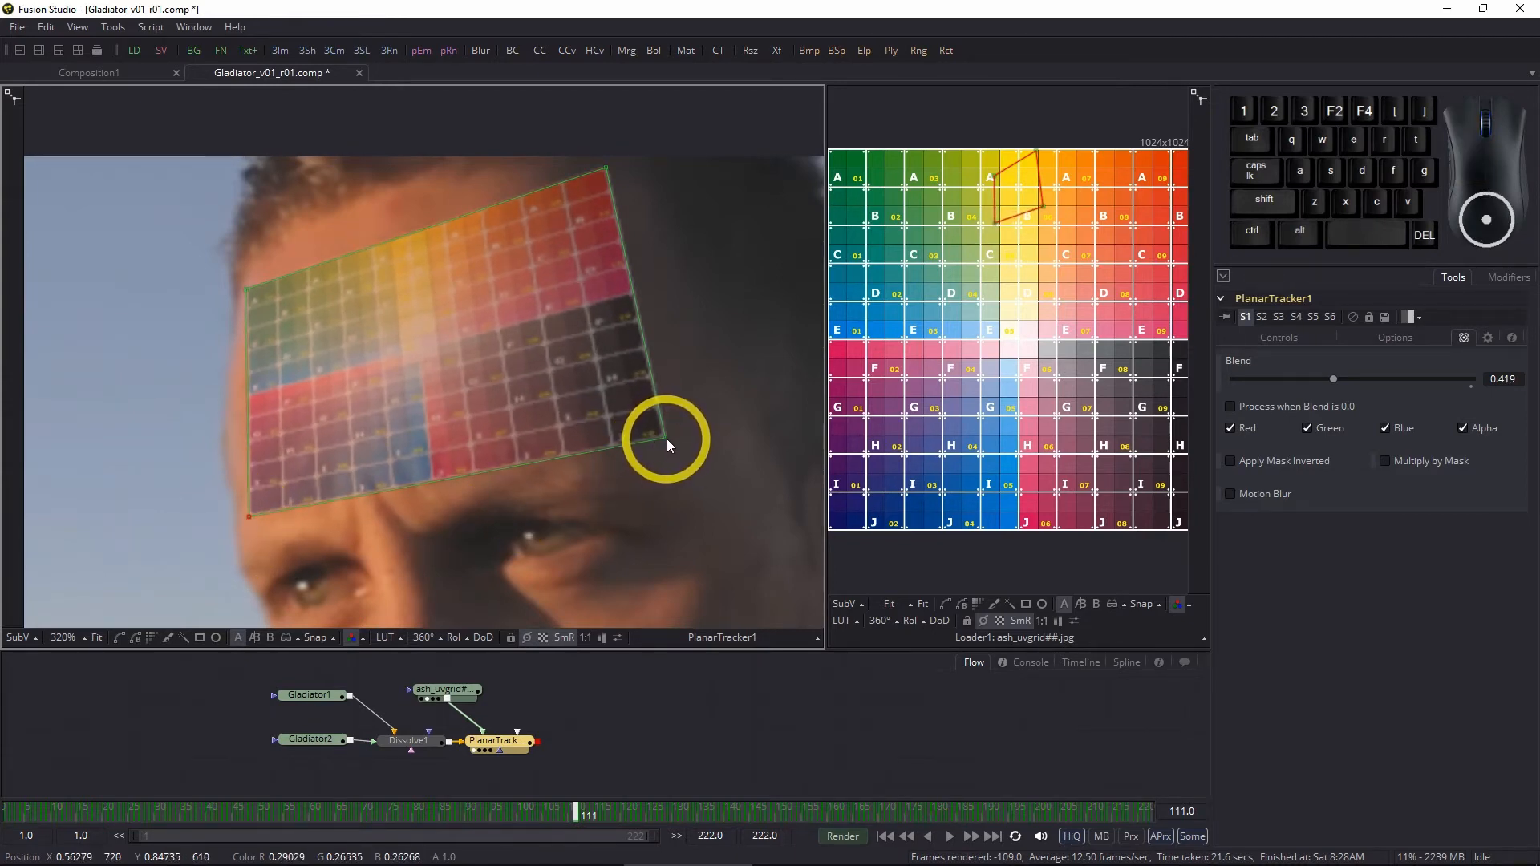
left_click_drag(665, 439, 629, 416)
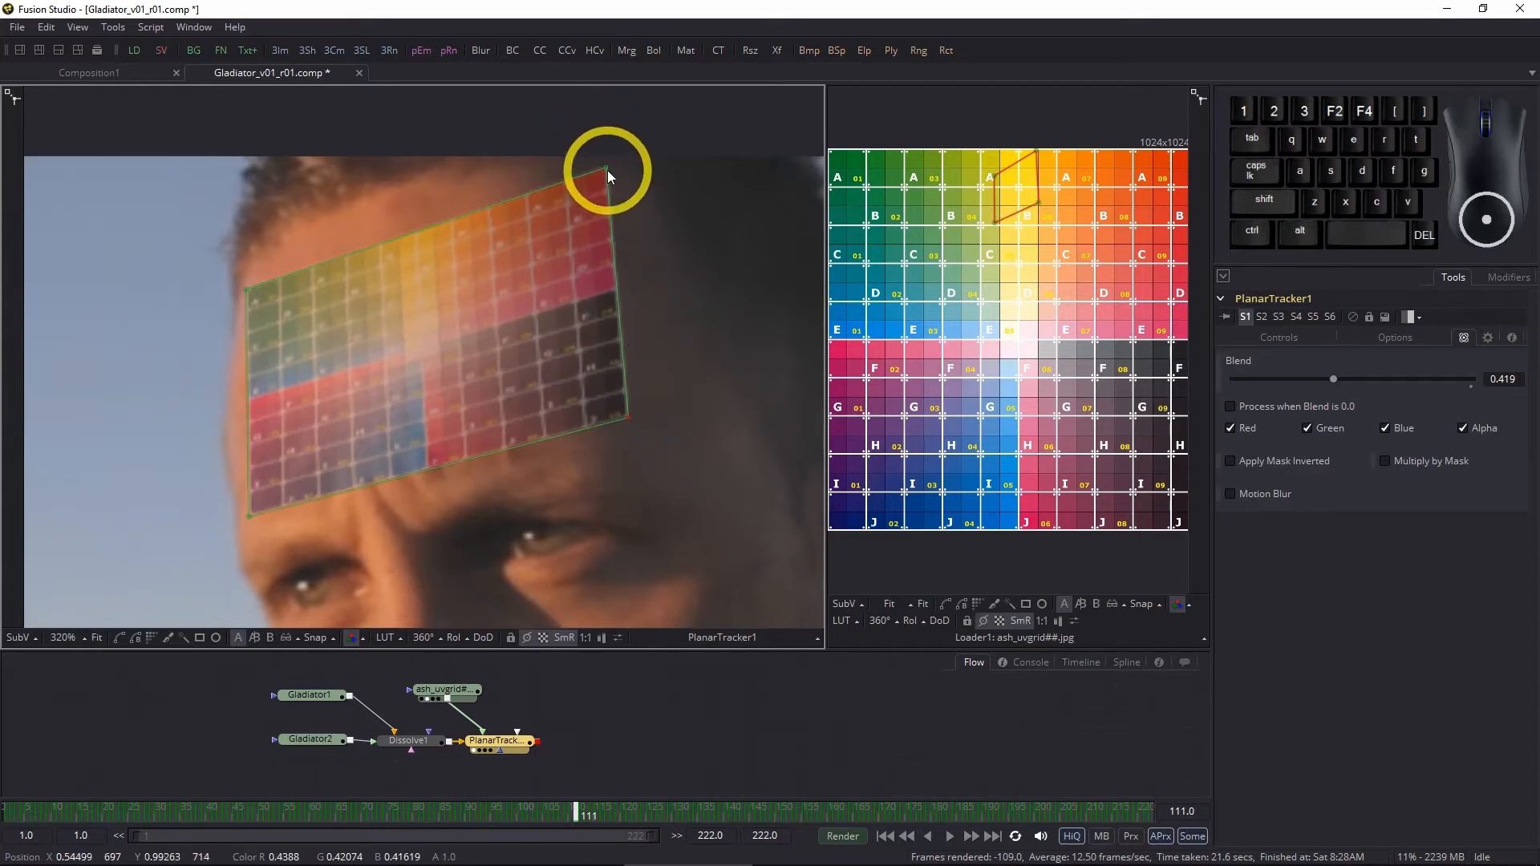
left_click_drag(604, 166, 571, 167)
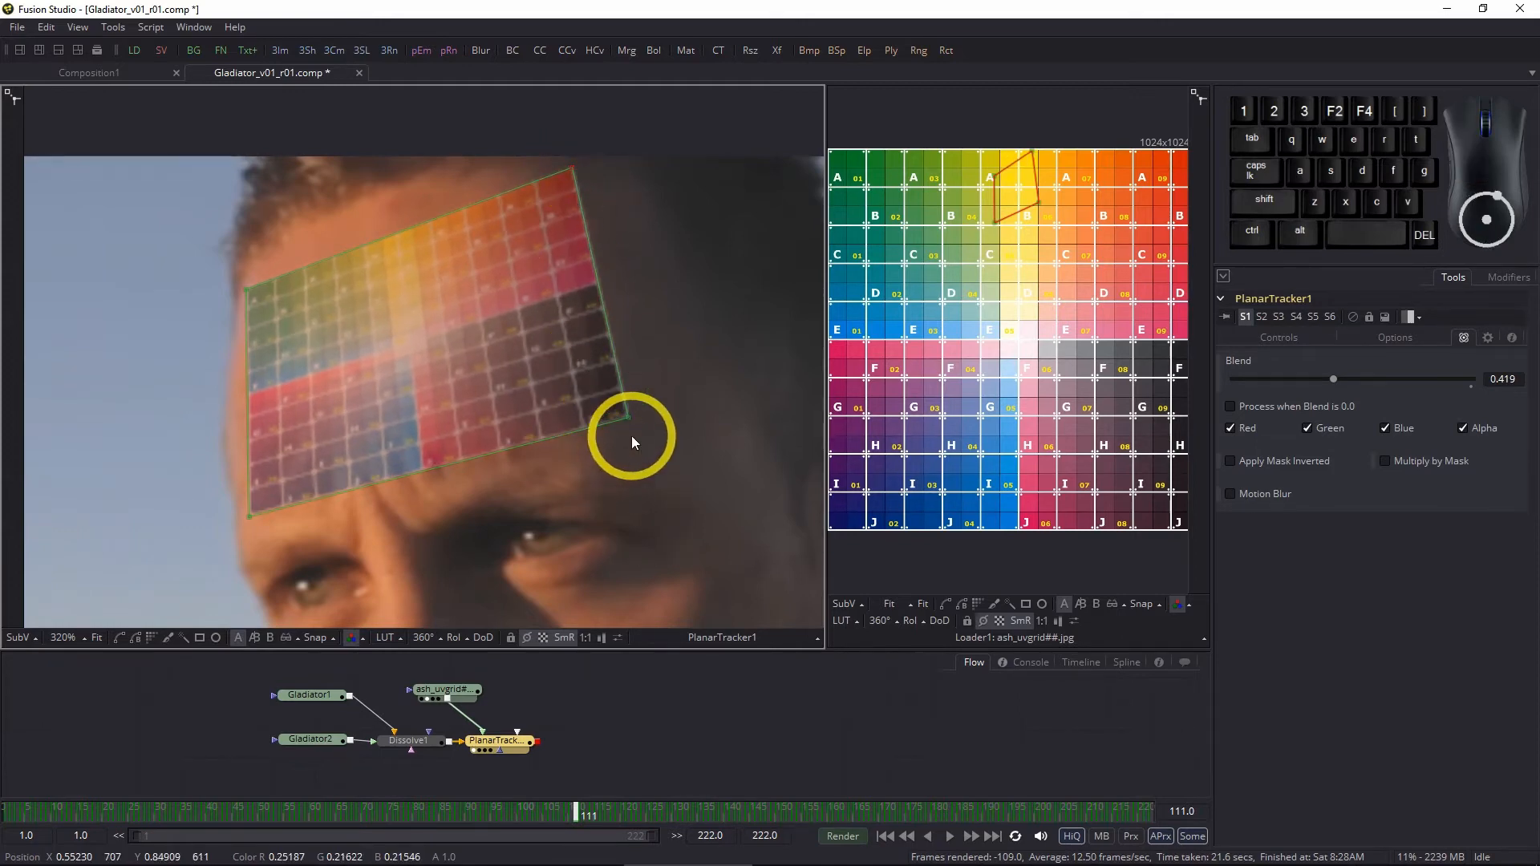
left_click_drag(627, 417, 625, 415)
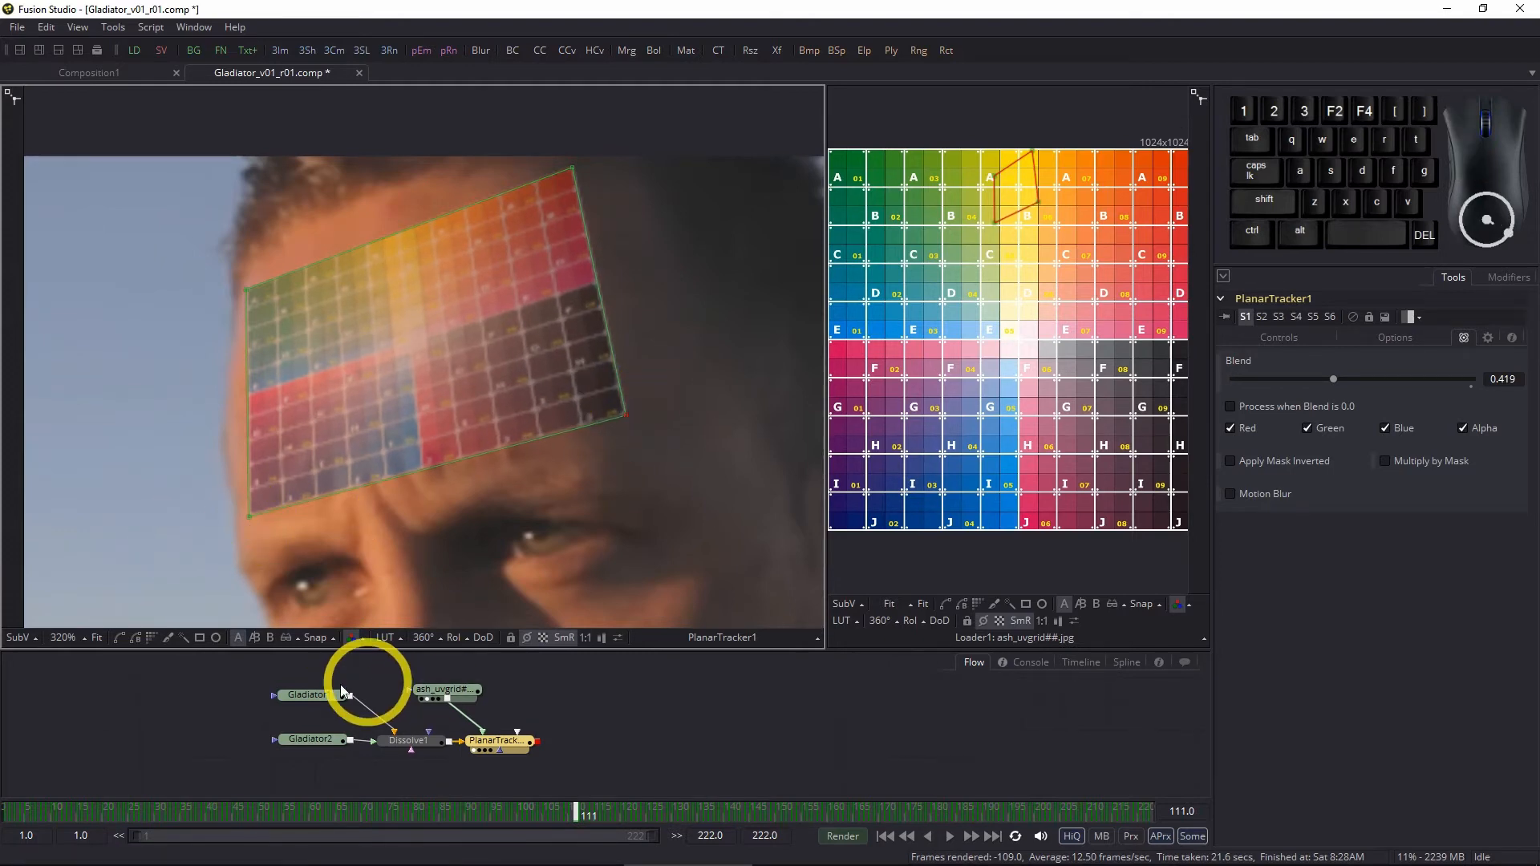
- Fit the clip in its viewer and play it in proxy mode with high quality and auto proxy off, hiding the on-screen controls
left_click(98, 638)
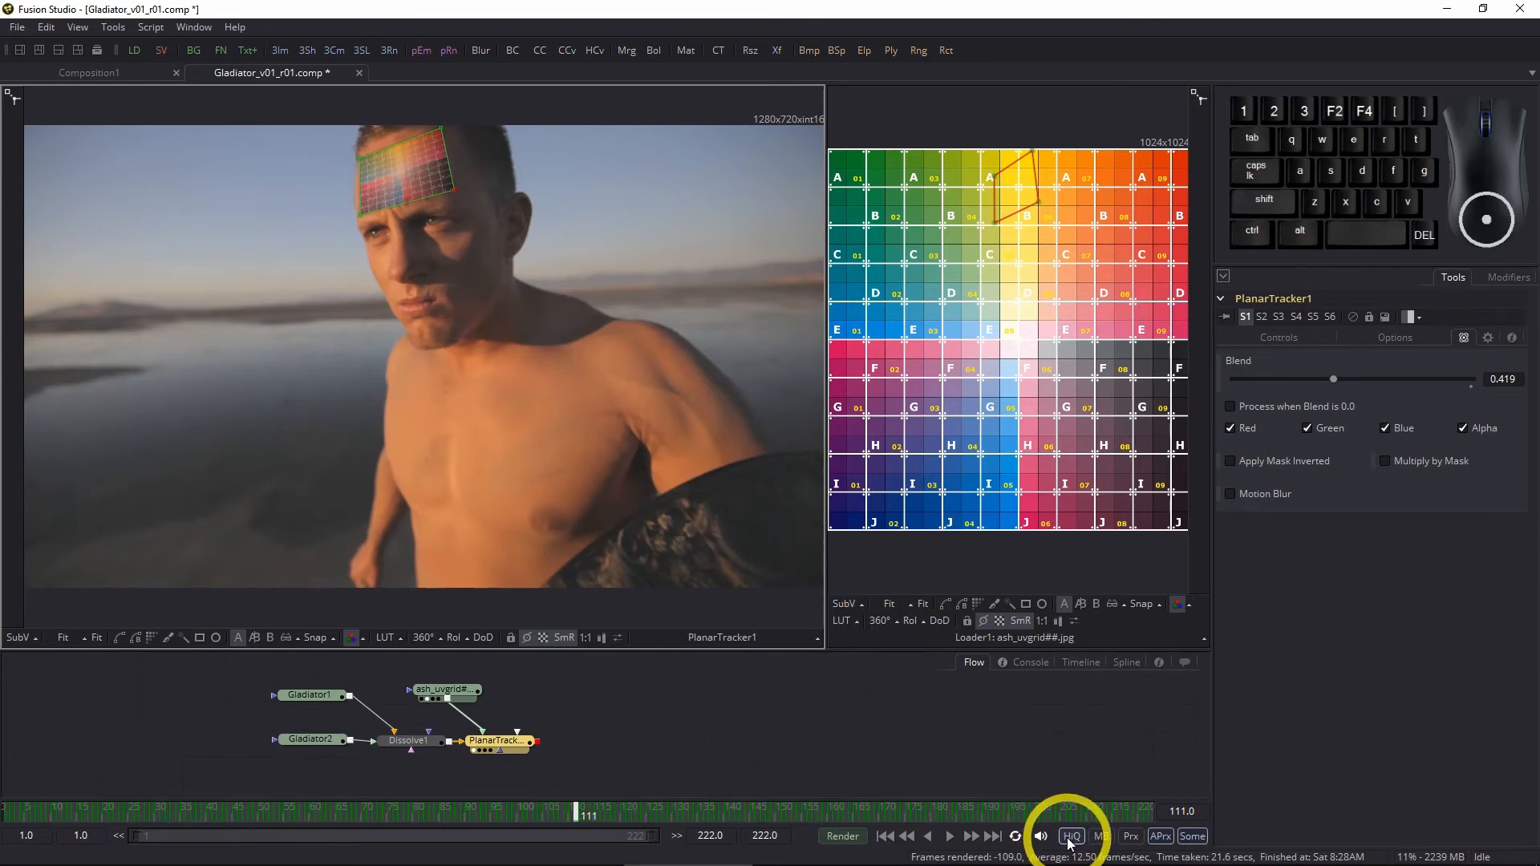
left_click(1132, 837)
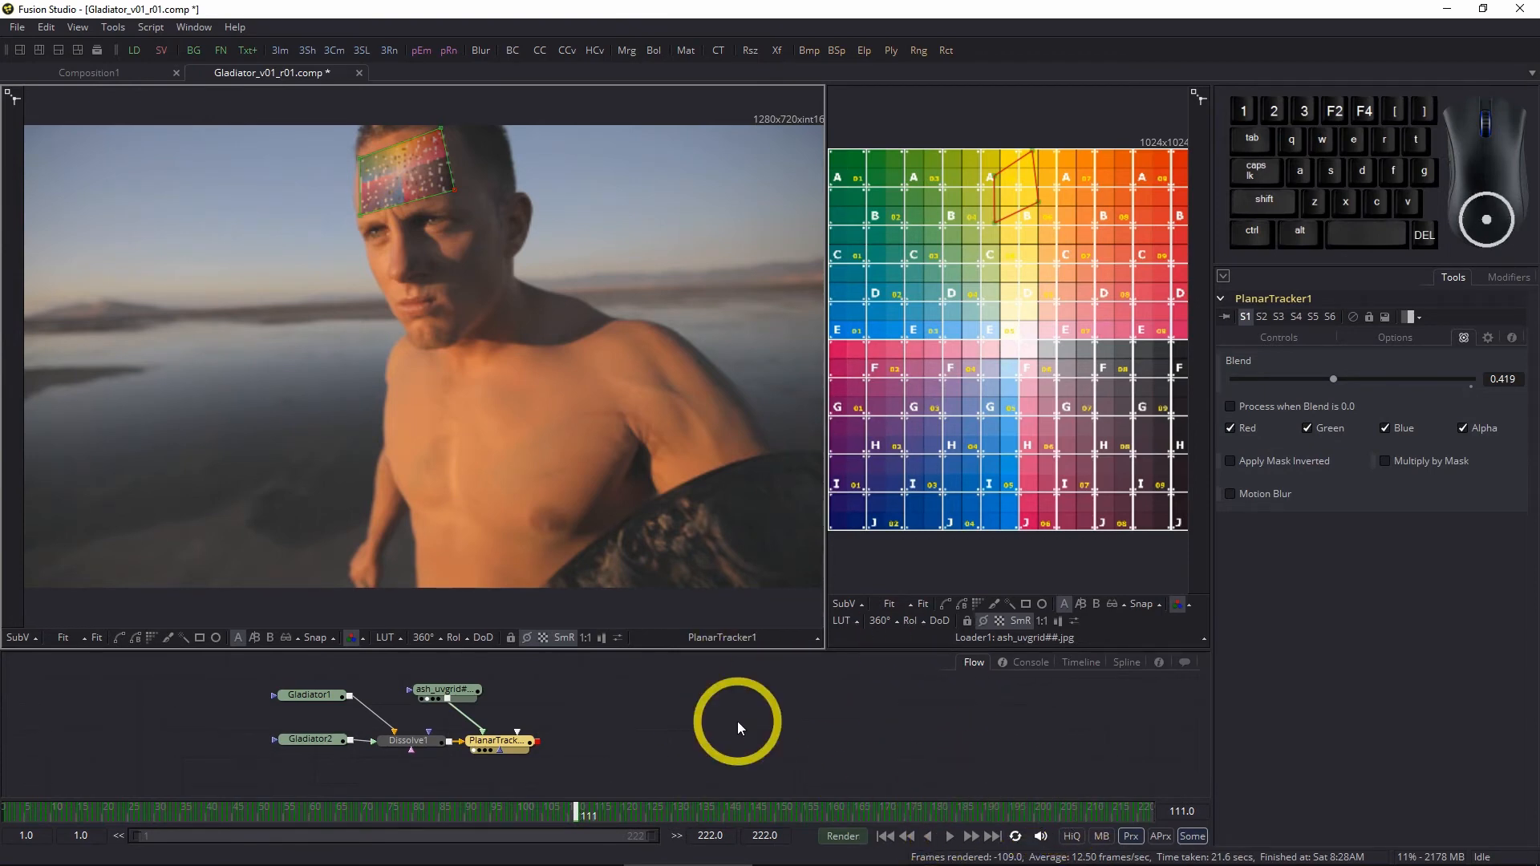
left_click(951, 834)
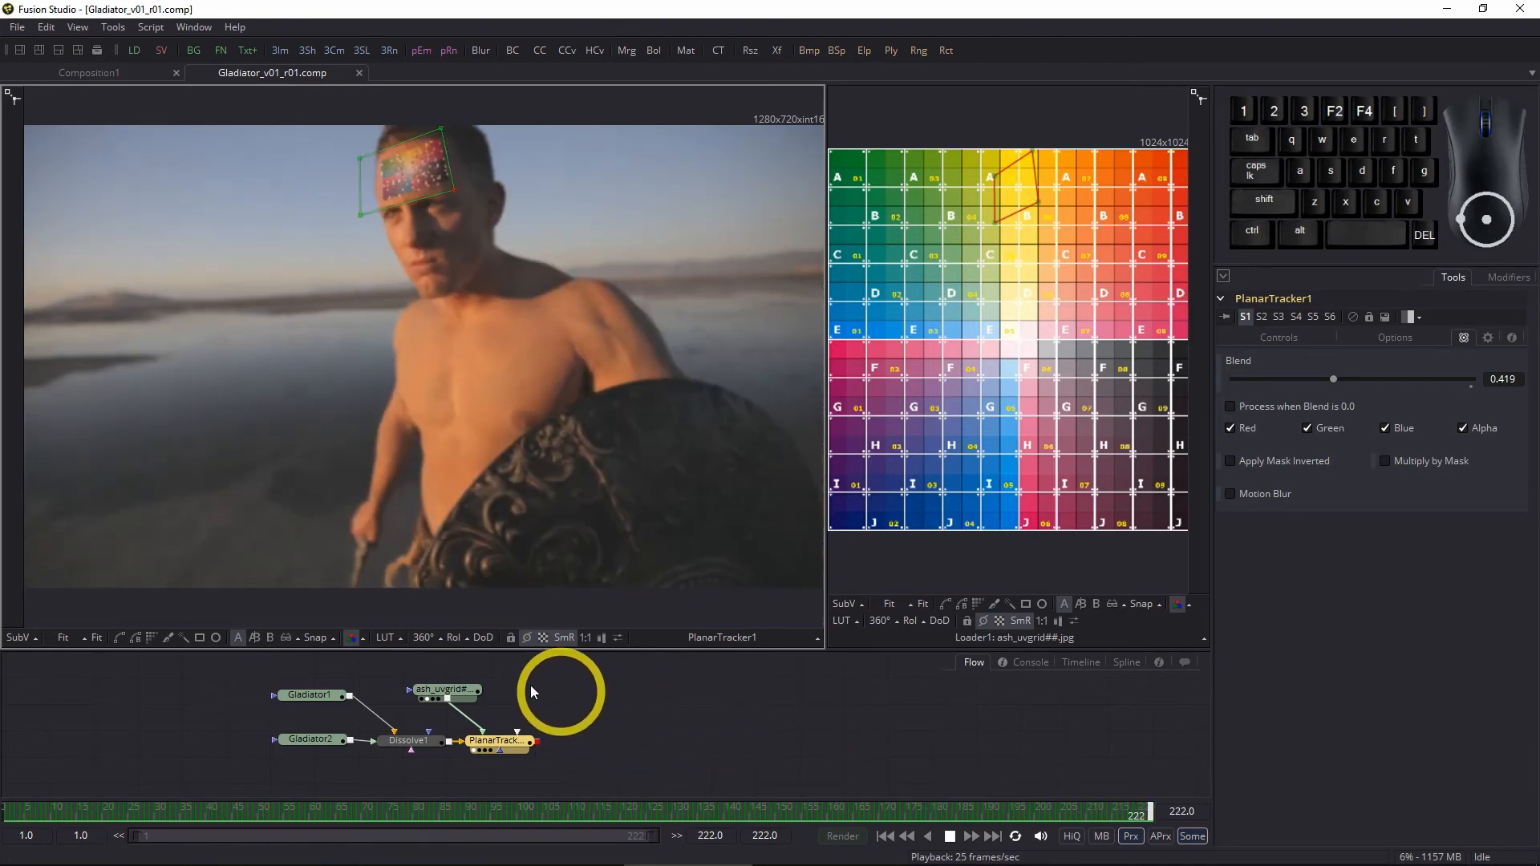
left_click(528, 638)
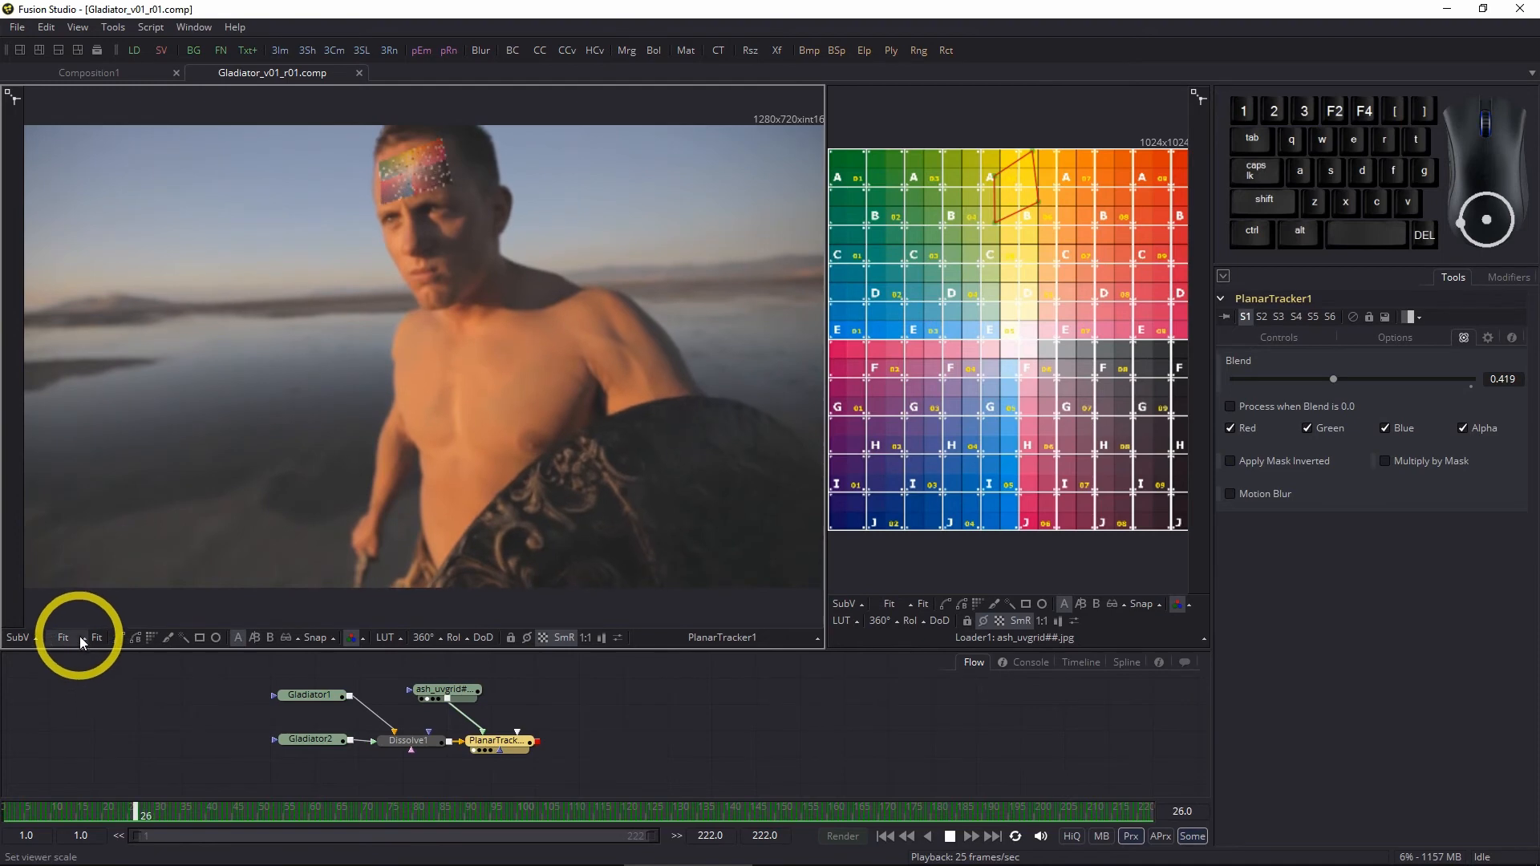
- Review the pinned grid on the head at 100% zoom, and replay the clip with proxy mode off and auto proxy on
left_click(82, 637)
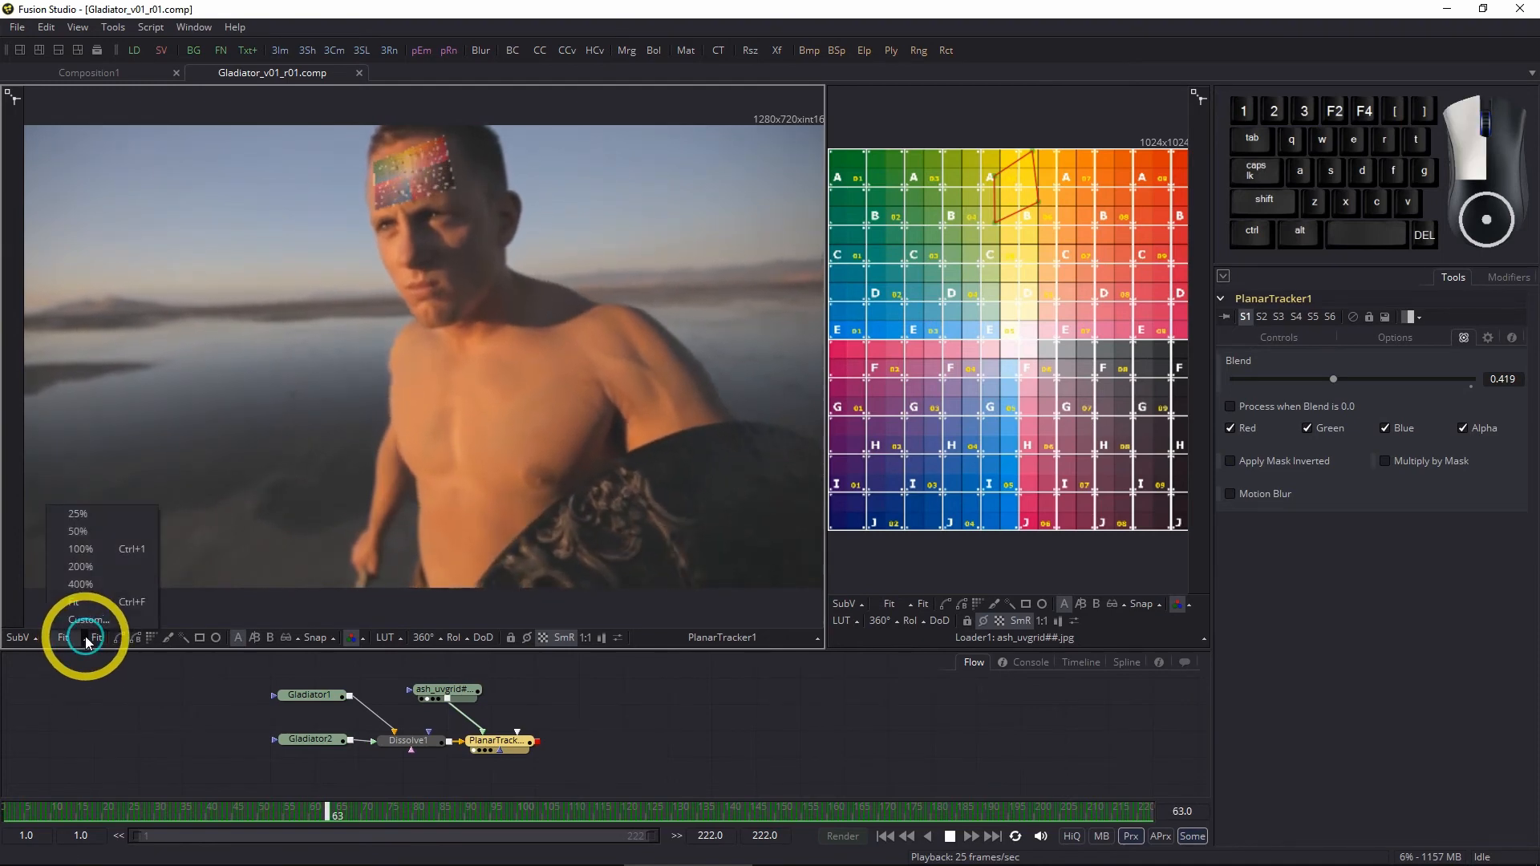
left_click(93, 544)
left_click_drag(657, 316, 644, 397)
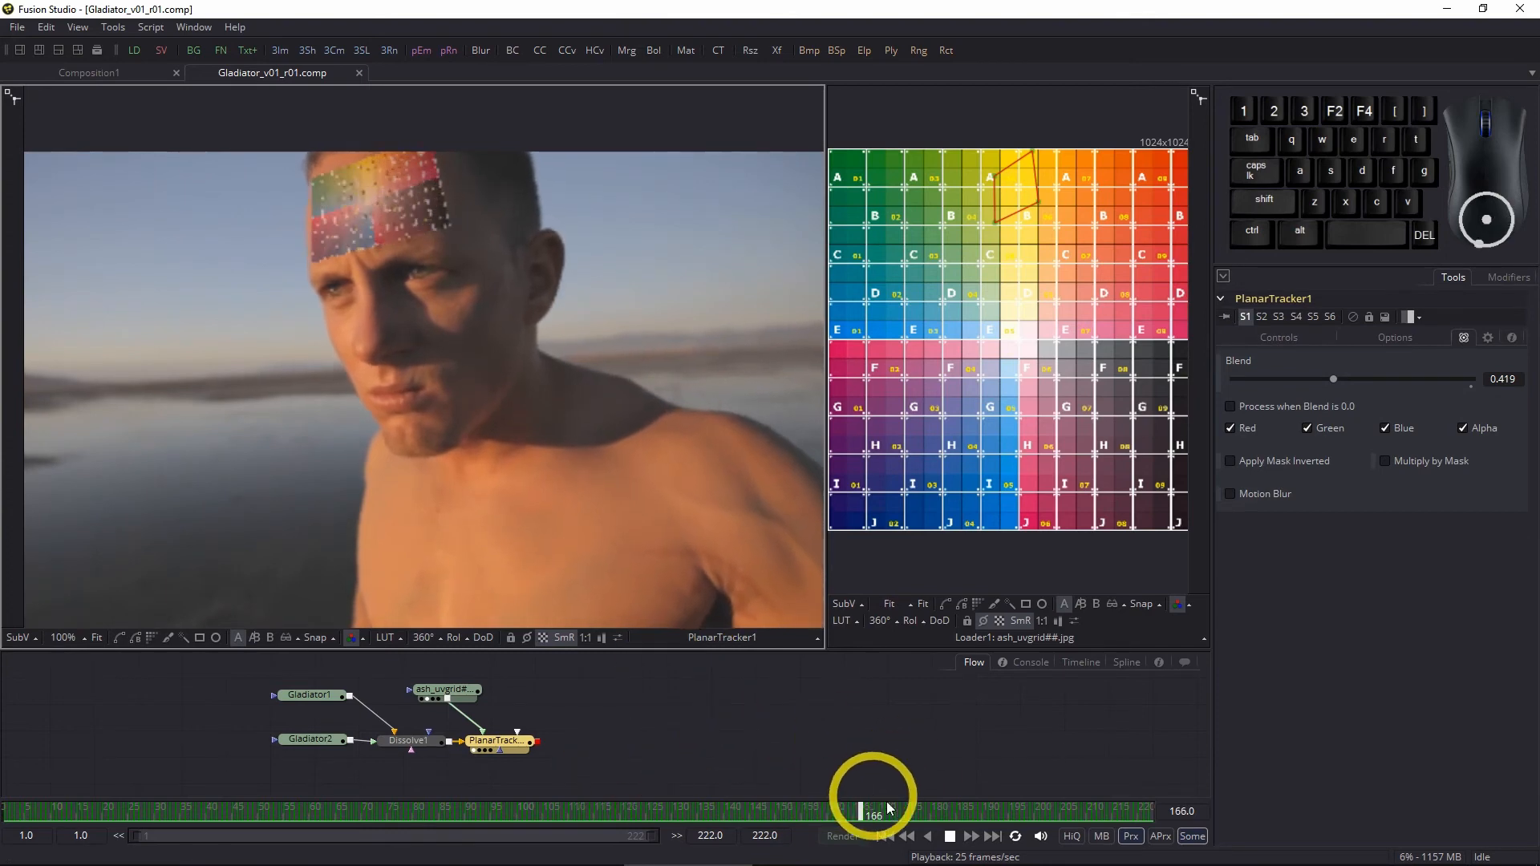
left_click(949, 836)
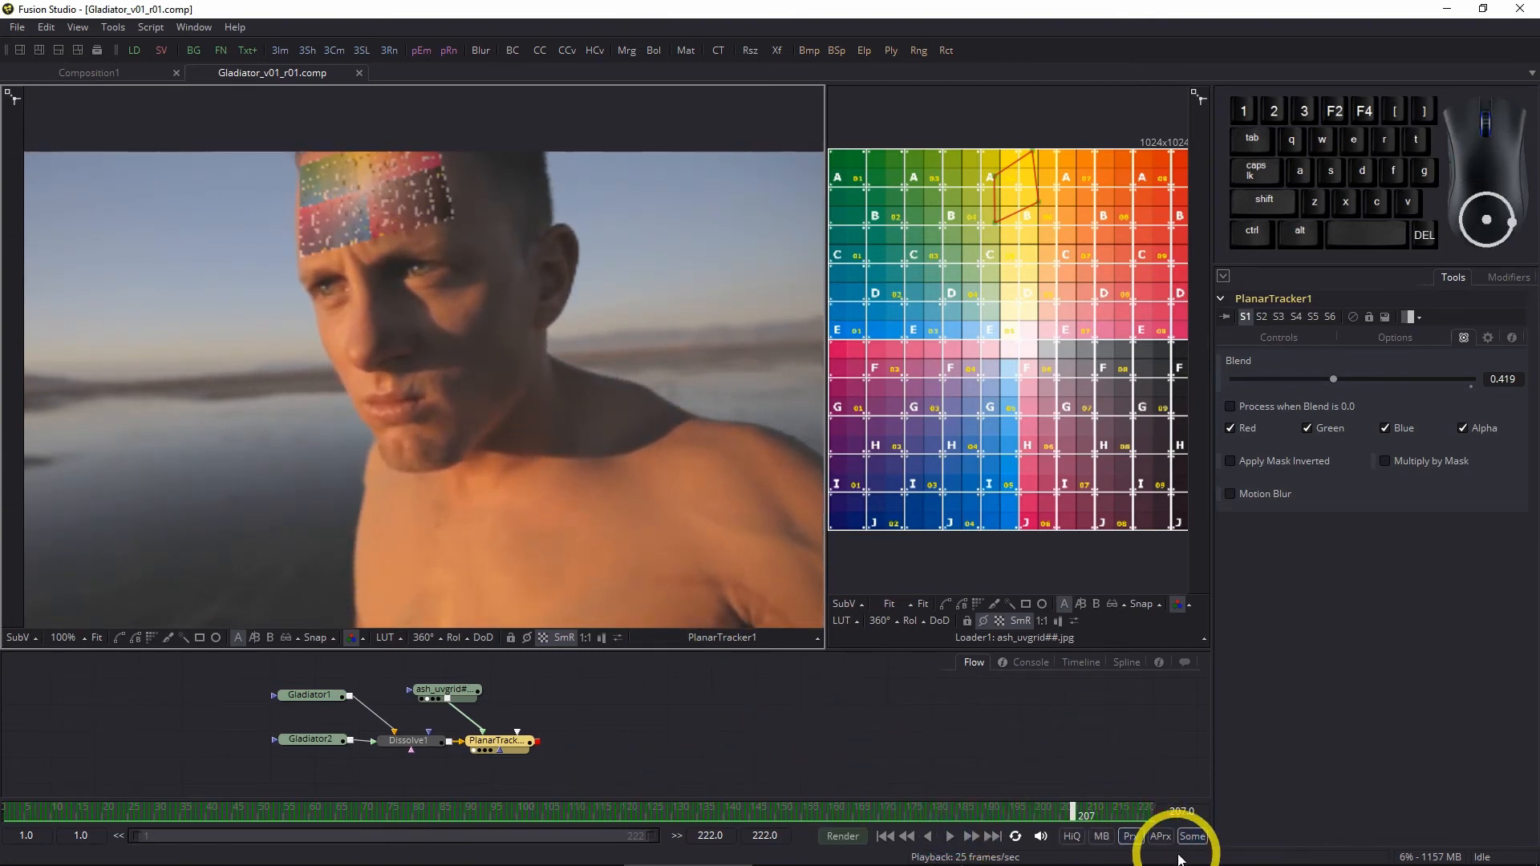
left_click(1132, 838)
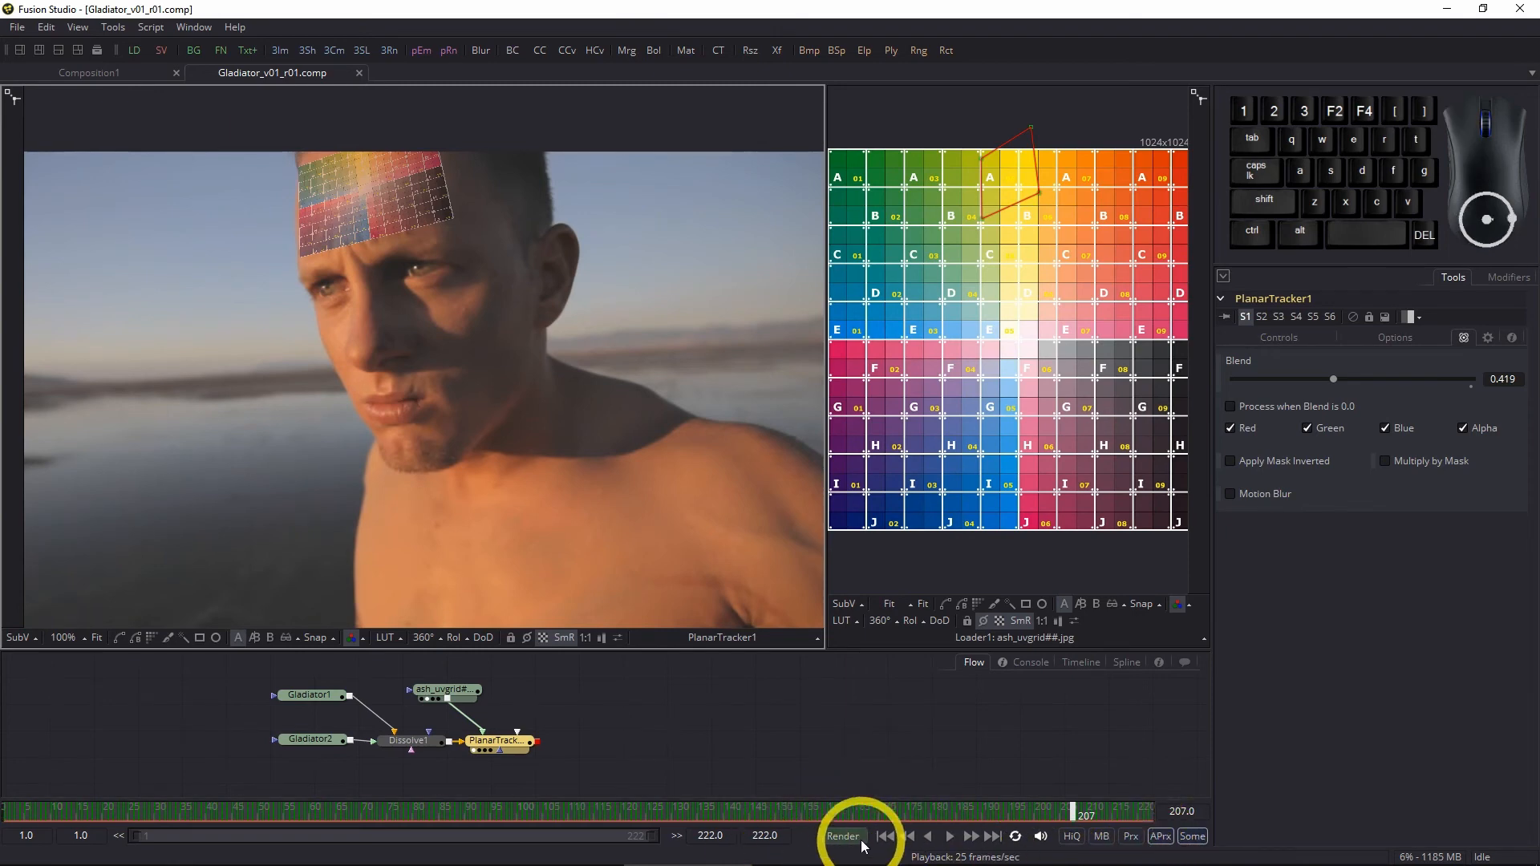
left_click(947, 842)
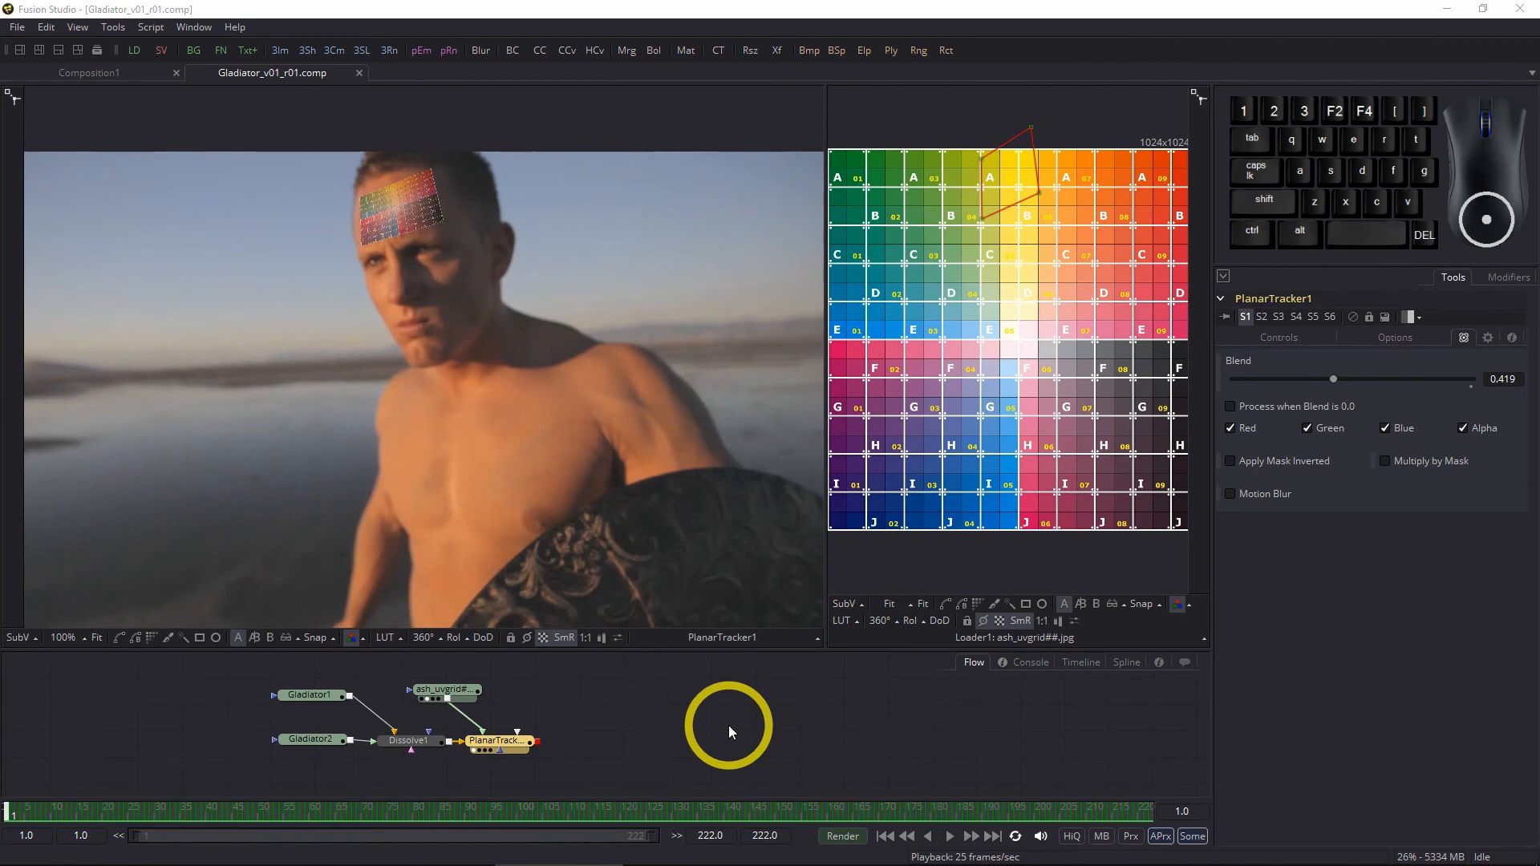
- Save the composition as its next version, Gladiator_v01_r02.comp
left_click(18, 28)
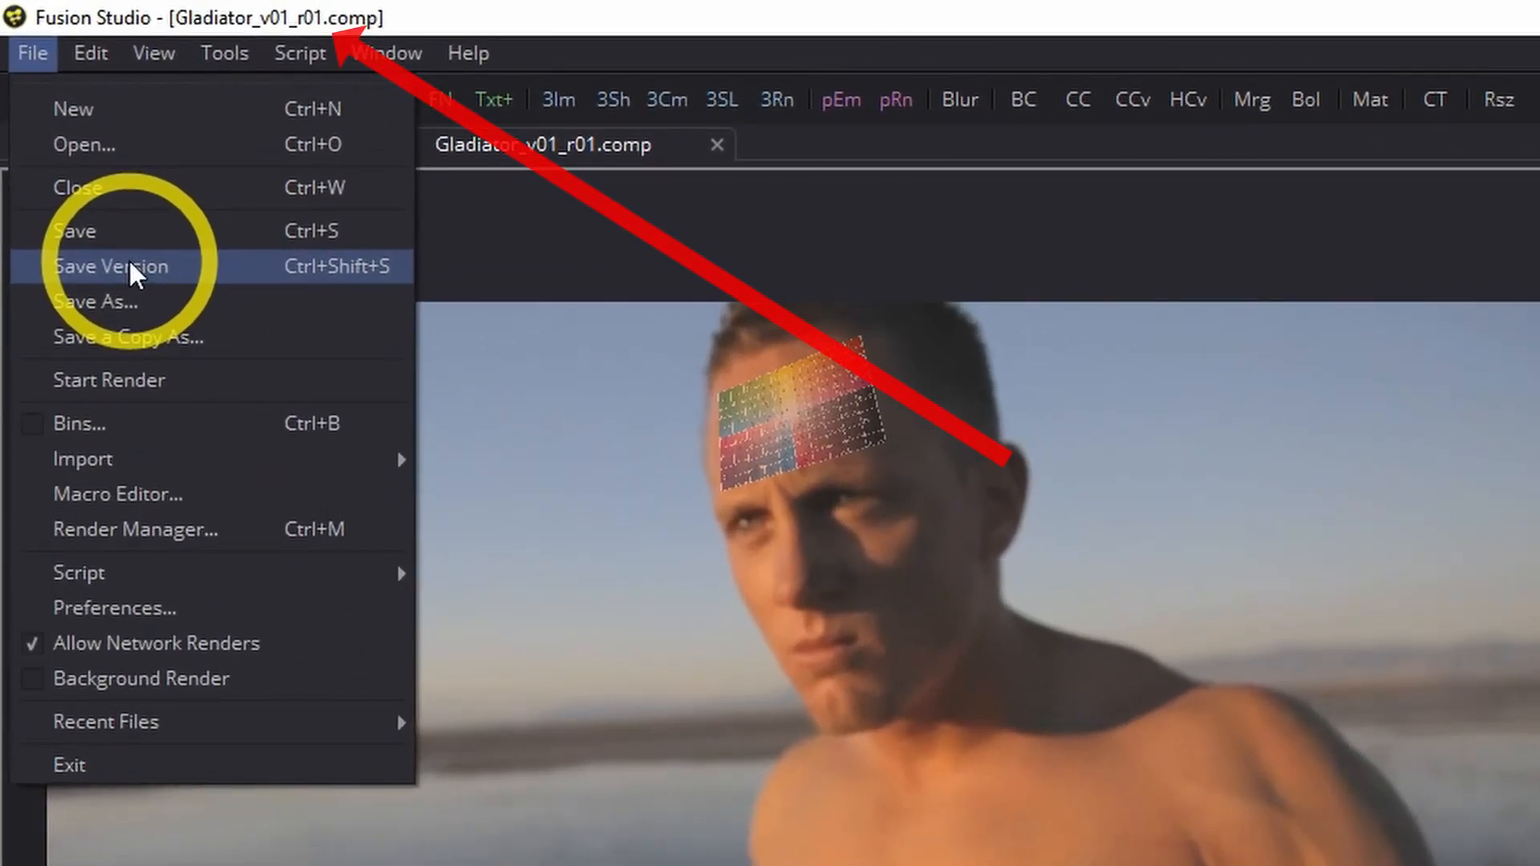
left_click(128, 258)
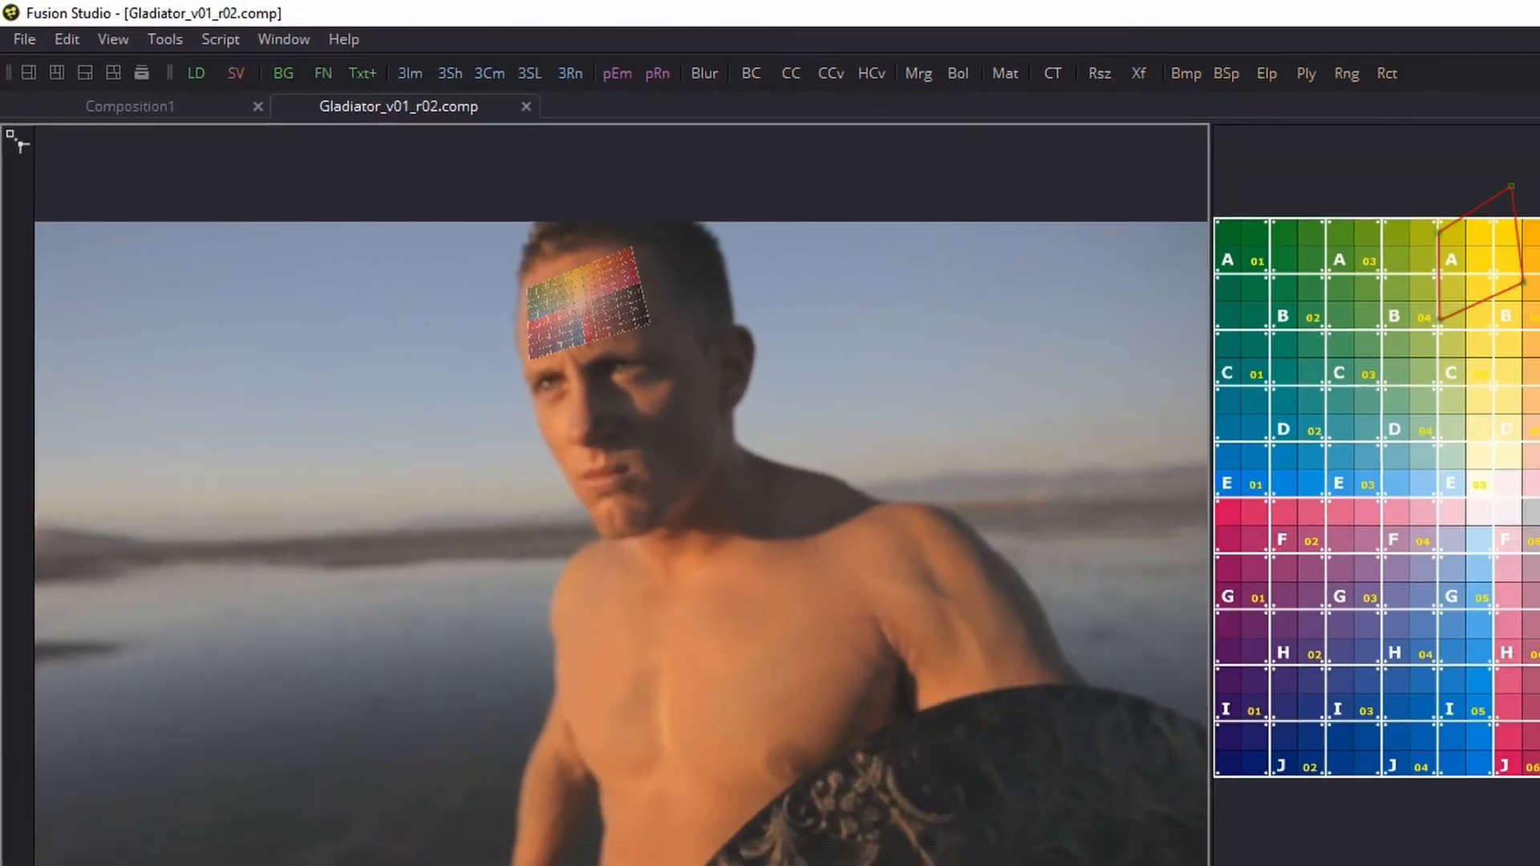